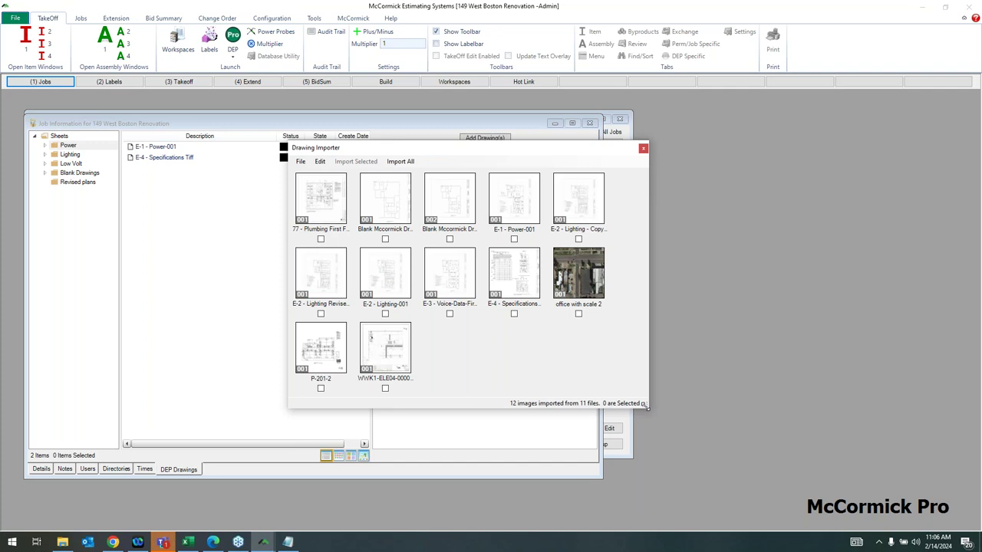
Preview the electrical power drawing and the E-2 lighting drawing in the Drawing Importer, closing each preview.
double_click(495, 204)
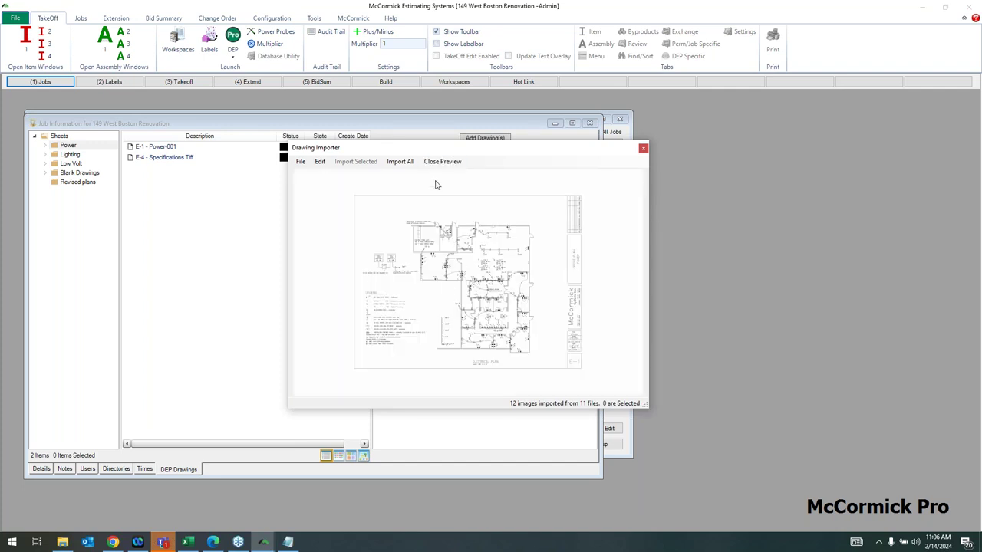
left_click(437, 162)
double_click(383, 275)
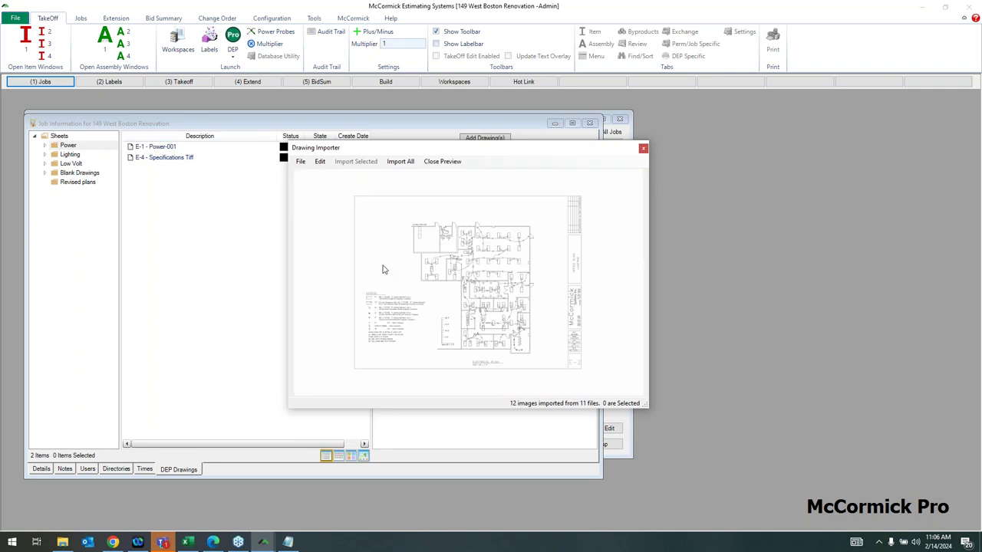
left_click(449, 161)
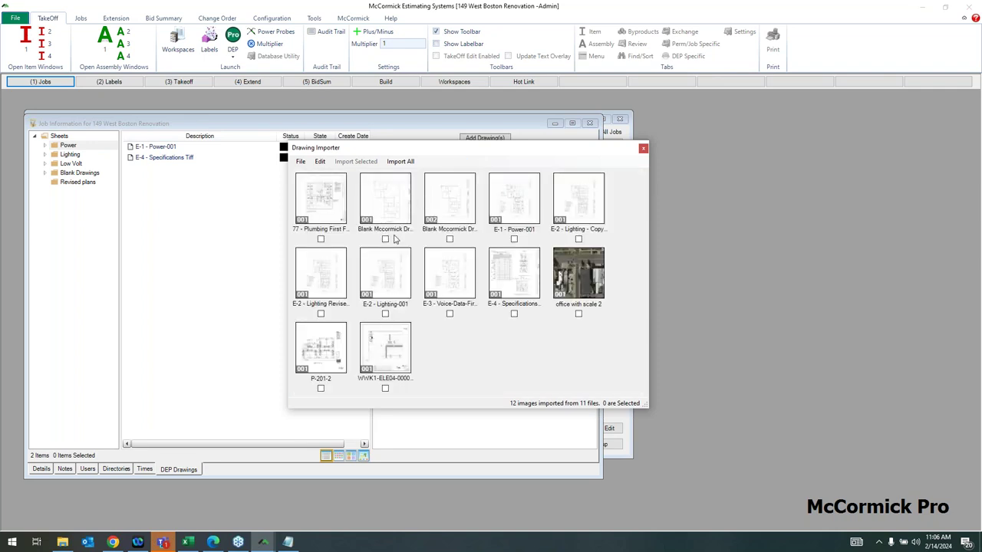
Mark the Blank Mccormick Drawing-001, E-1 - Power-001 and E-4 - Specifications drawings, and import all drawings into the Power folder.
left_click(385, 238)
left_click(513, 239)
left_click(514, 313)
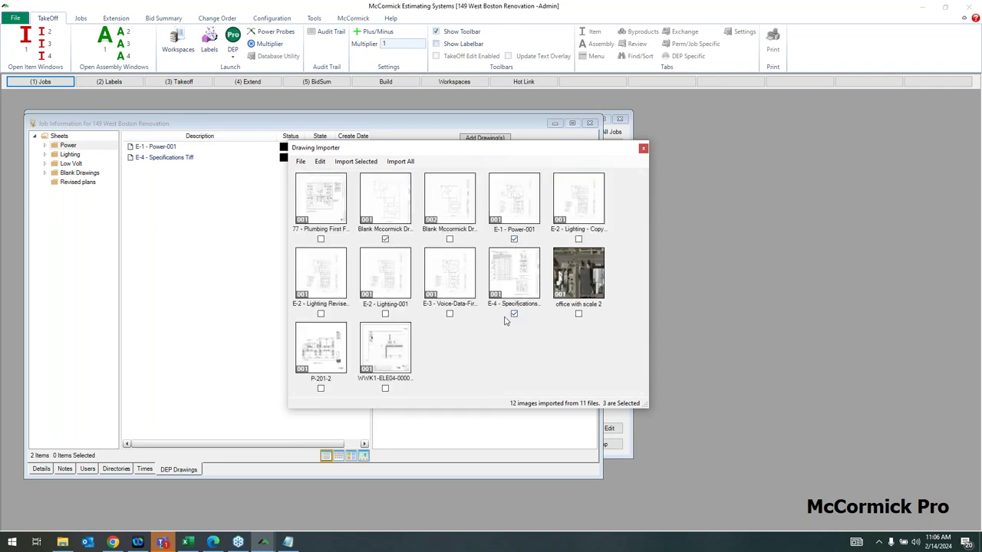
left_click(417, 162)
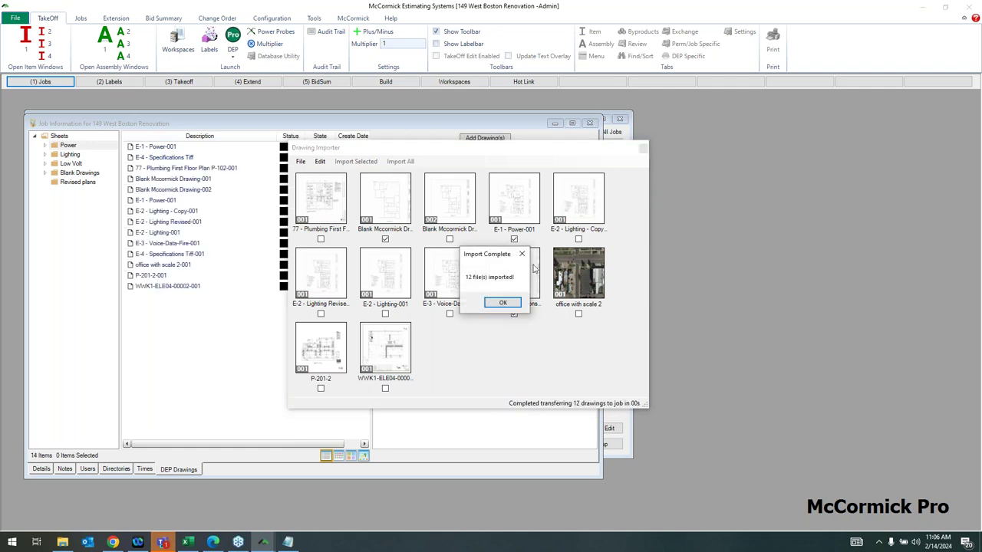
left_click(505, 304)
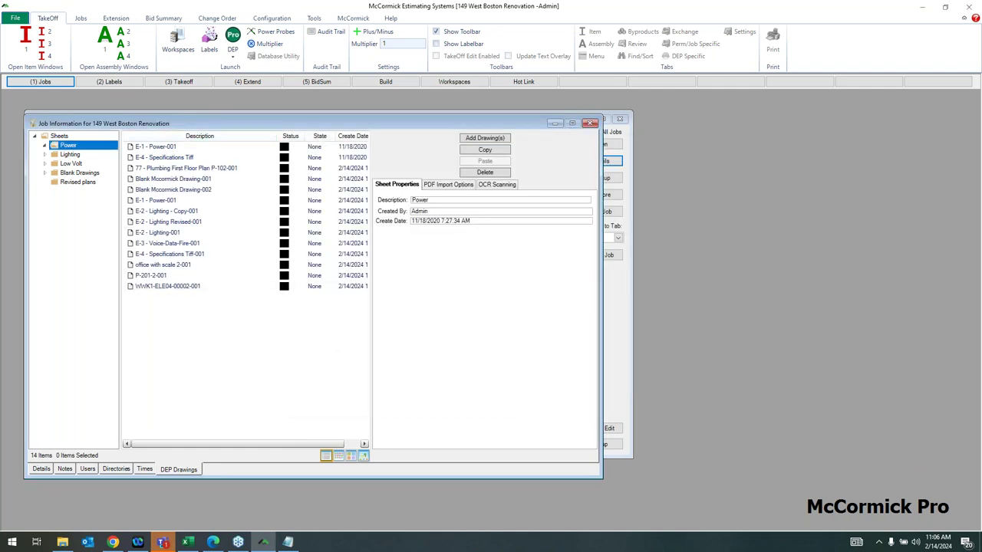
Change the description of the first E-1 - Power-001 drawing to E-1 - Power and close the job information.
left_click(188, 151)
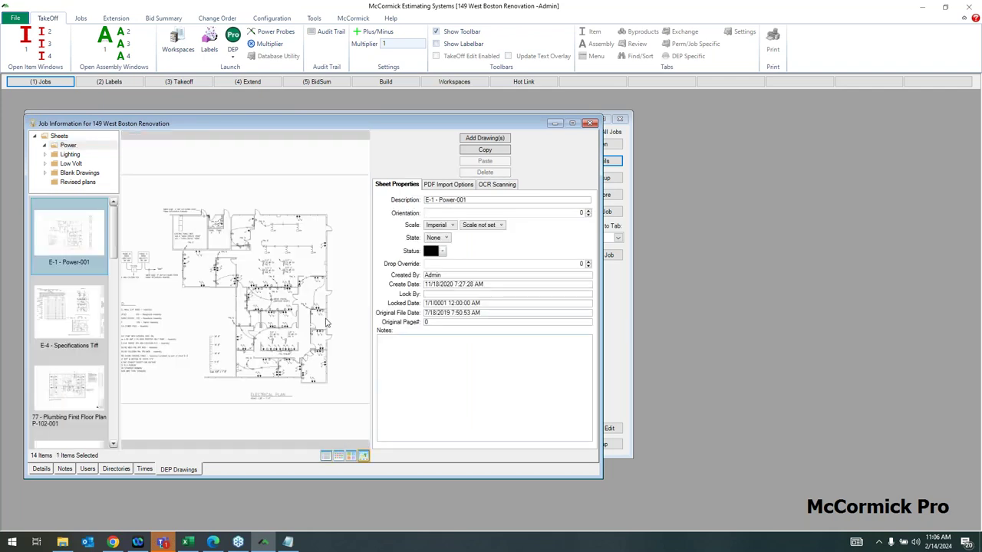
left_click(472, 200)
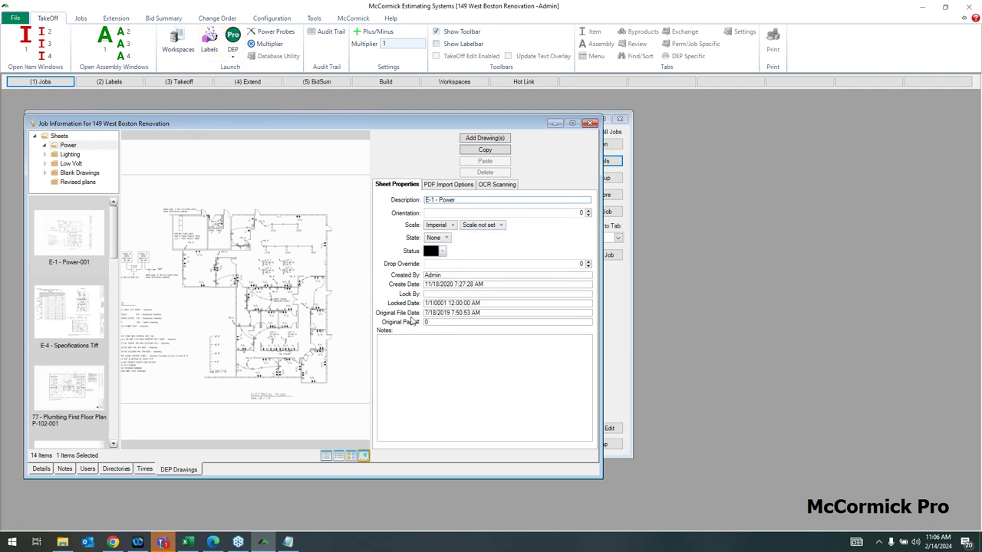
left_click(442, 251)
left_click(407, 305)
left_click(400, 375)
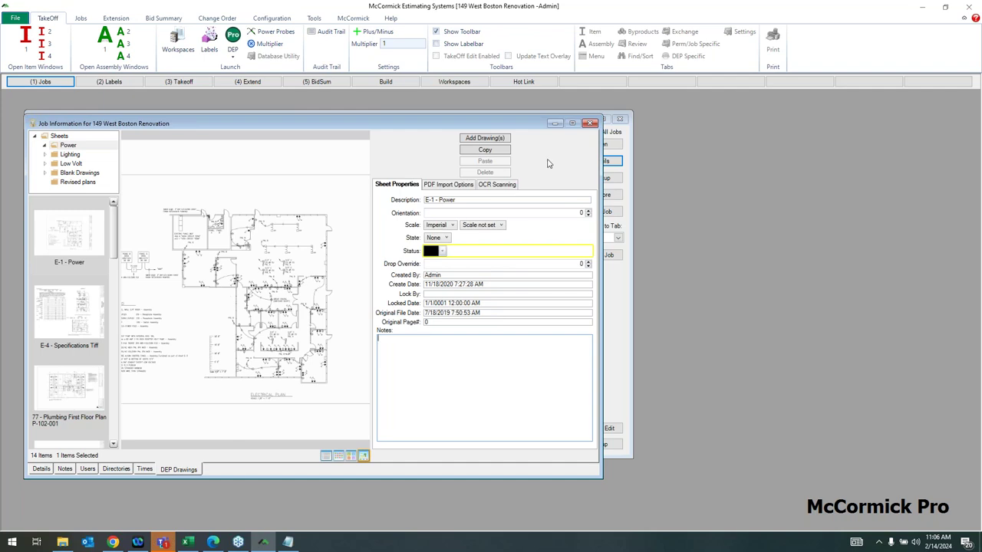
left_click(591, 124)
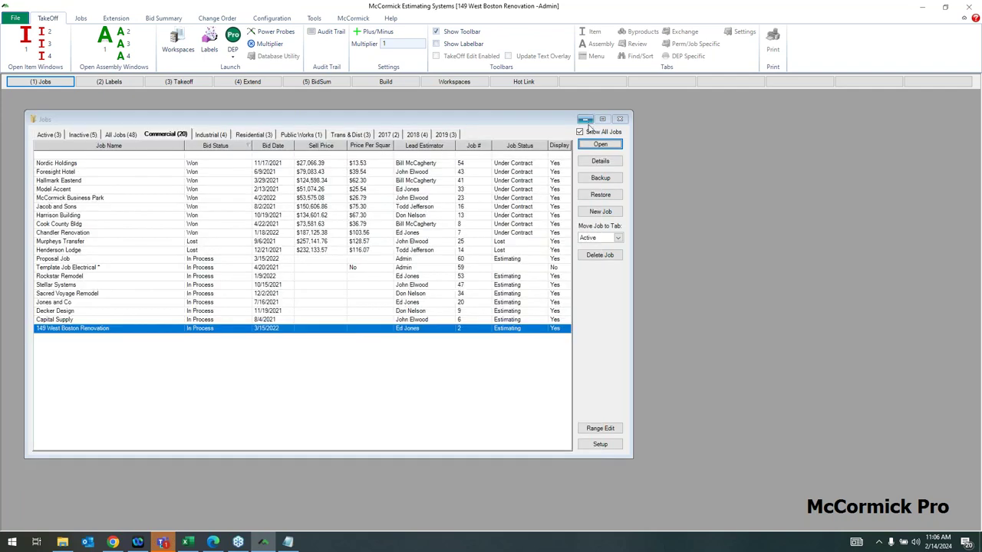
Open the 149 West Boston Renovation job and review its bid package, area and system labels.
left_click(587, 148)
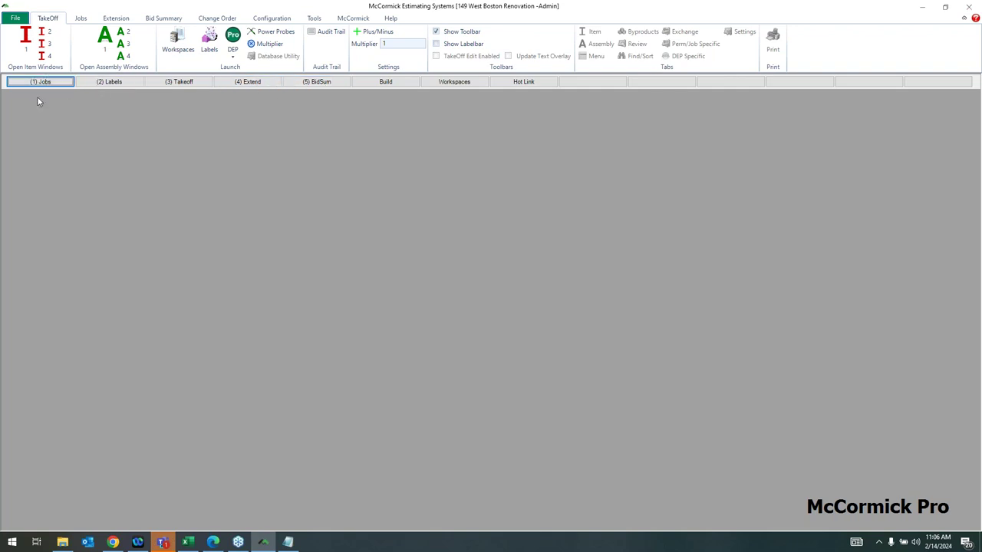
left_click(89, 87)
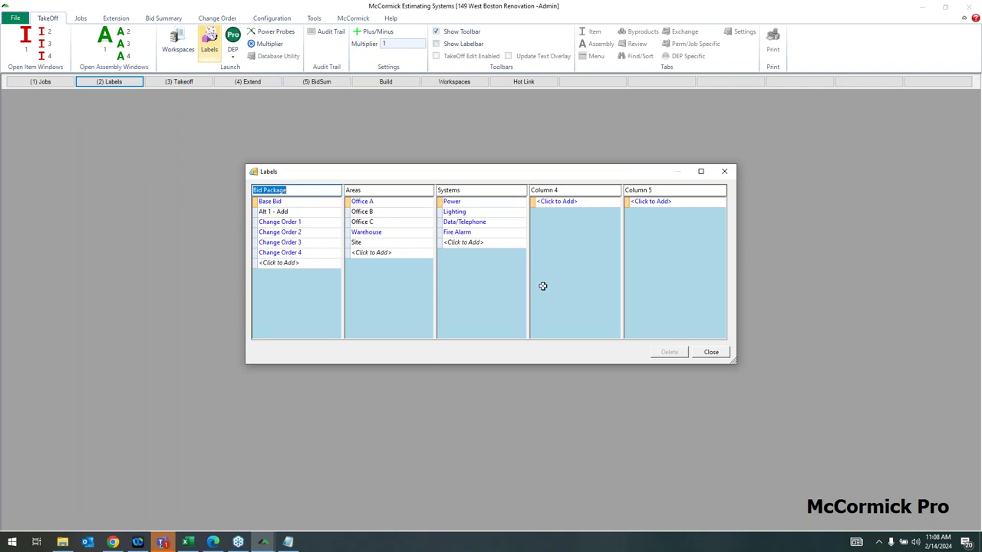
left_click(711, 352)
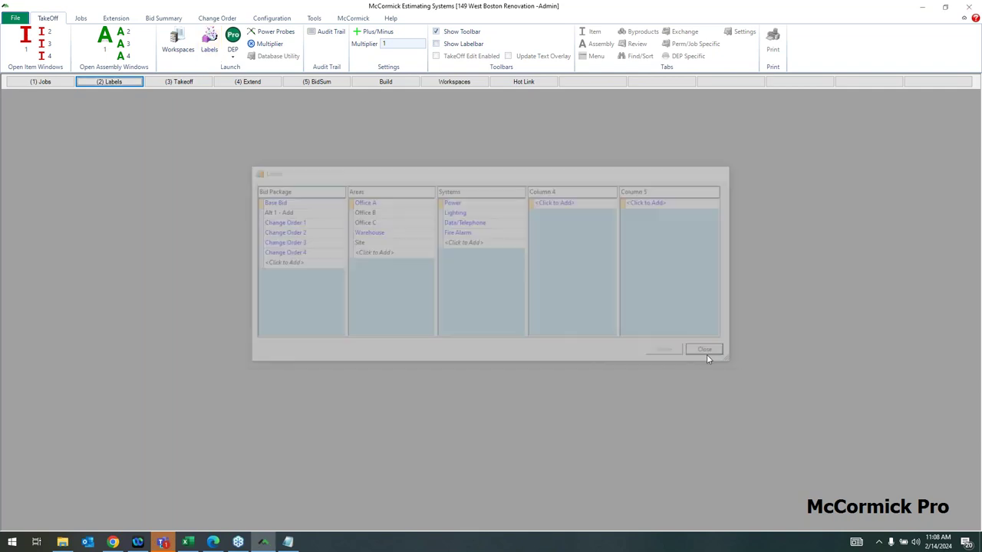
Open the takeoff workspace and set the current labels to Base Bid, Office A and Power.
left_click(187, 83)
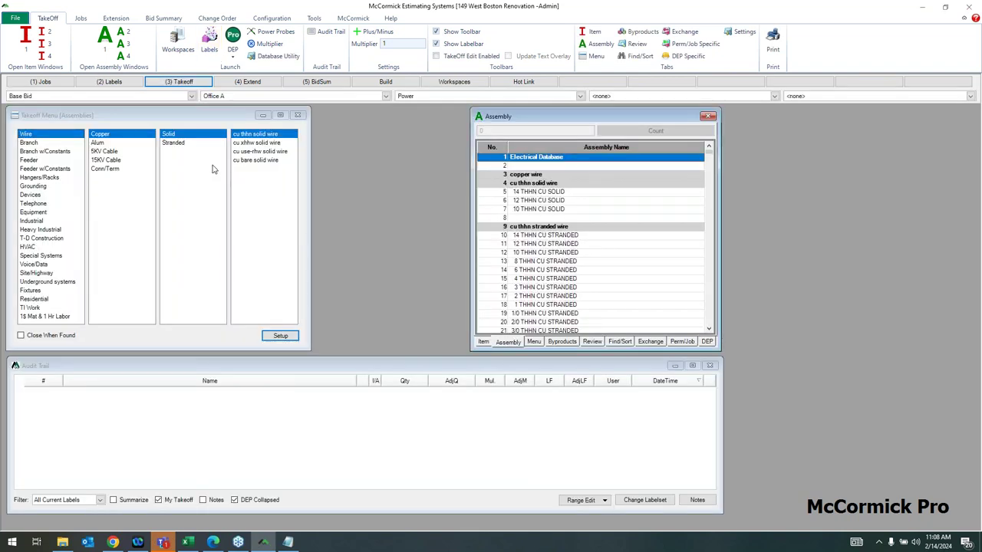
left_click(192, 96)
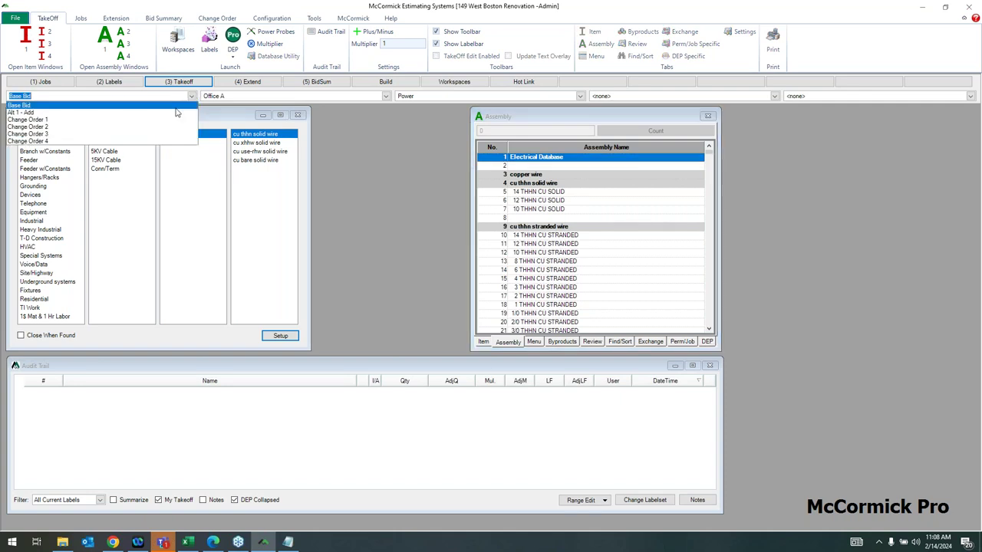
left_click(179, 105)
left_click(382, 96)
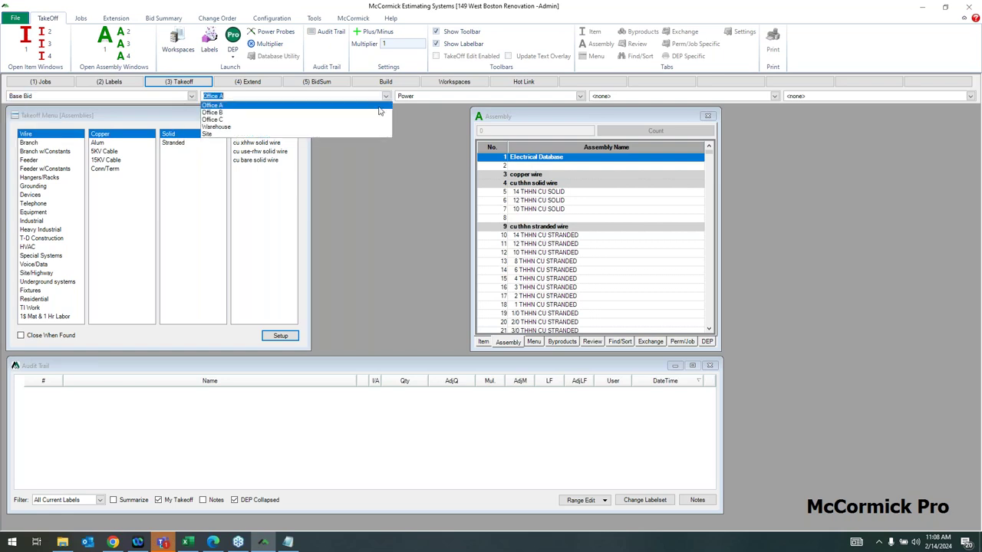
left_click(230, 102)
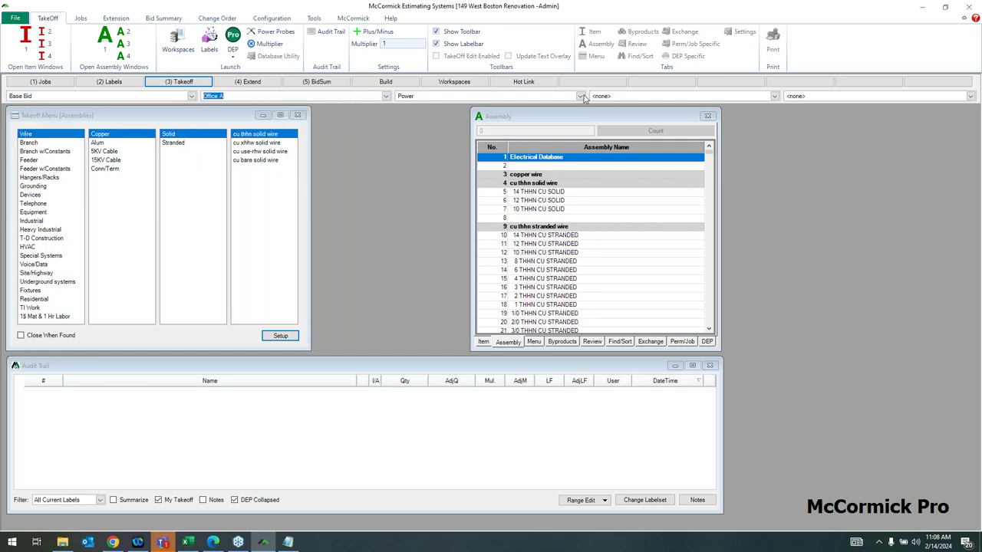
left_click(580, 96)
left_click(497, 107)
Compare the item and assembly databases in the takeoff window, ending on the item list.
left_click(532, 130)
left_click(483, 342)
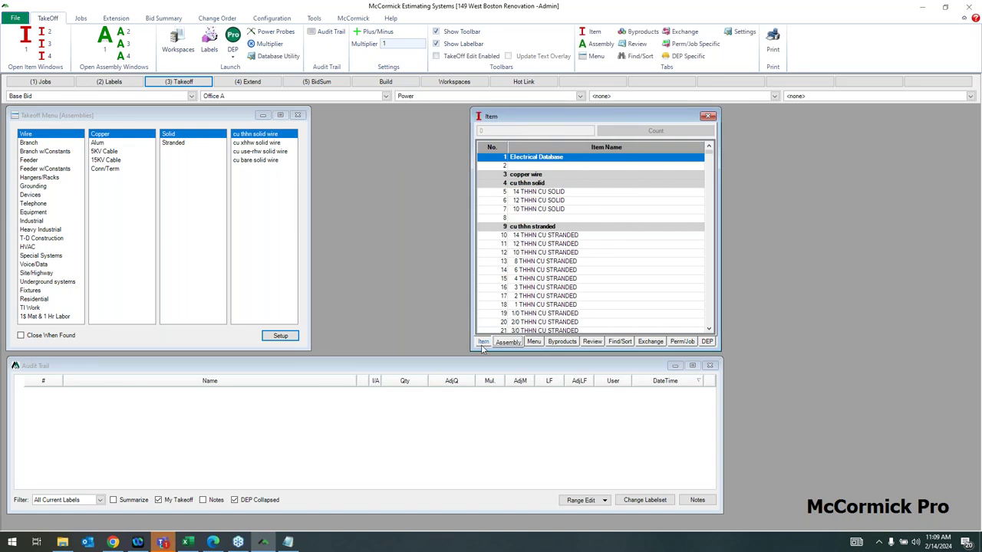
left_click(508, 342)
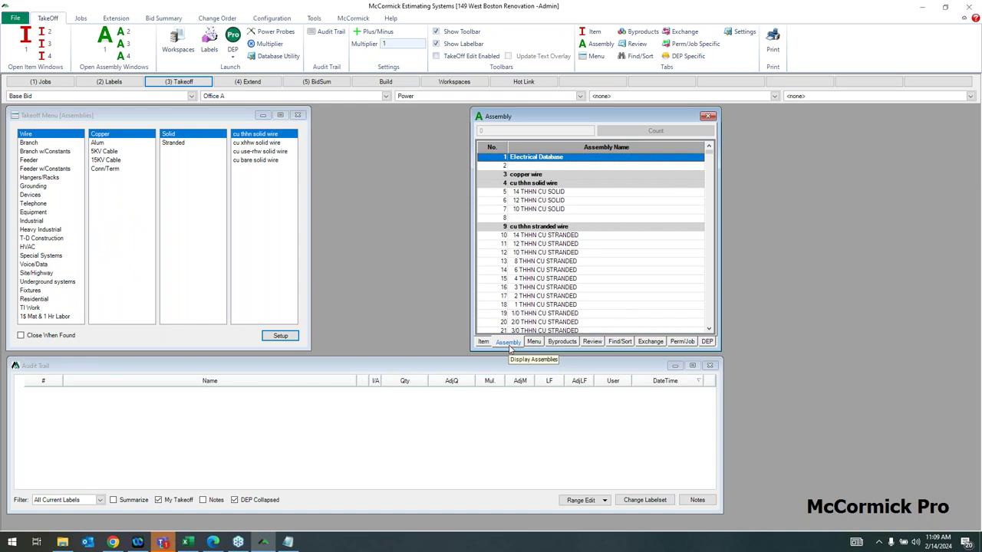
left_click(483, 342)
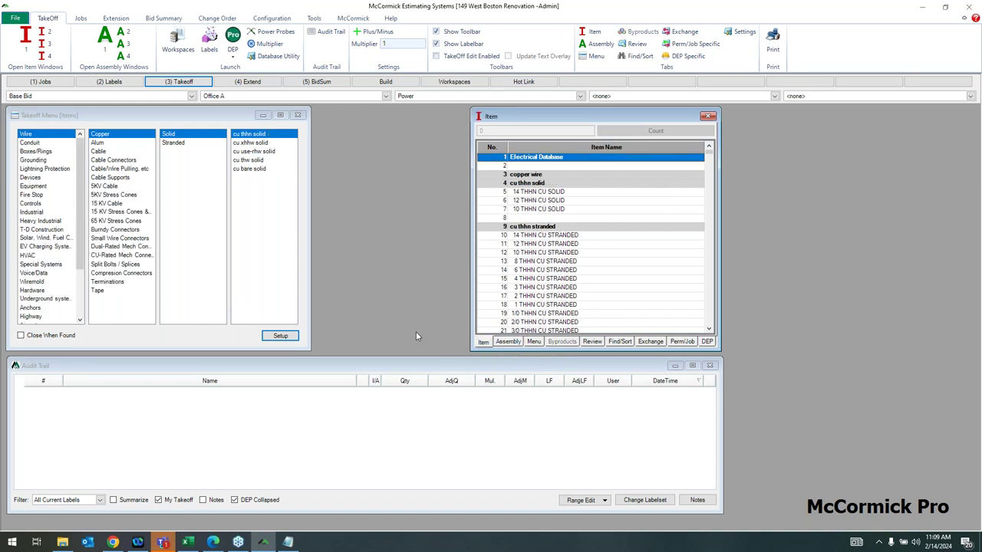
Widen the Takeoff Menu and jump to the cu thhn stranded items under copper wire.
left_click(111, 115)
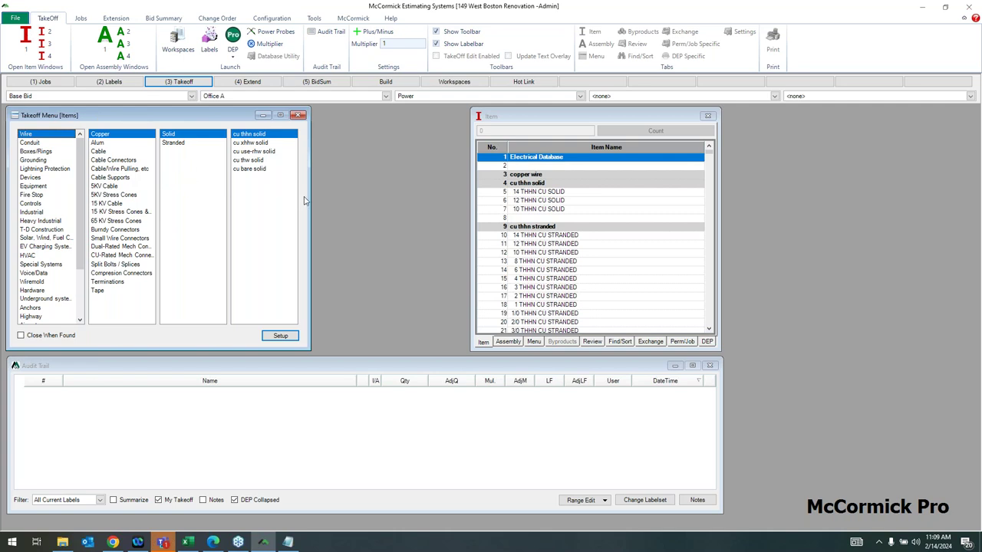
left_click_drag(310, 202, 336, 202)
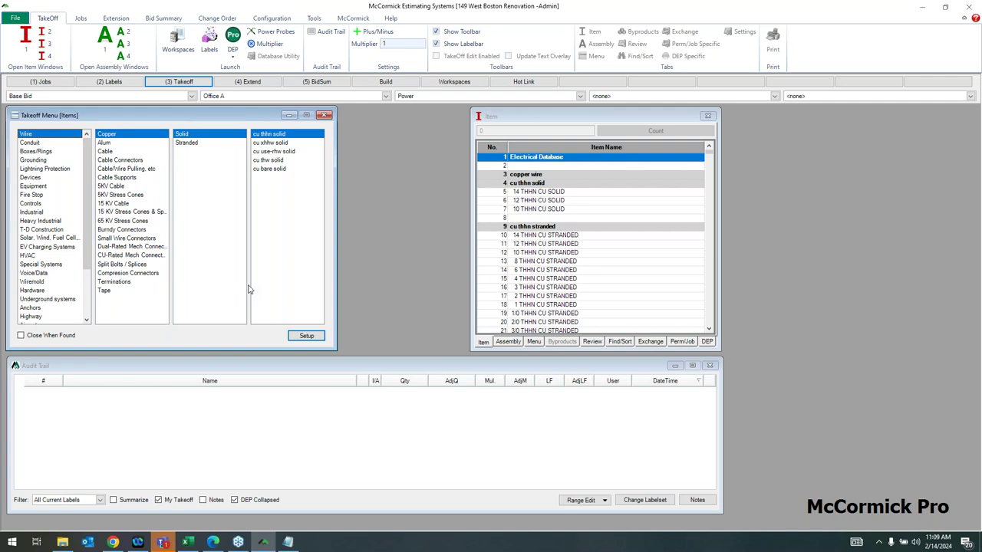
left_click(197, 144)
left_click(267, 135)
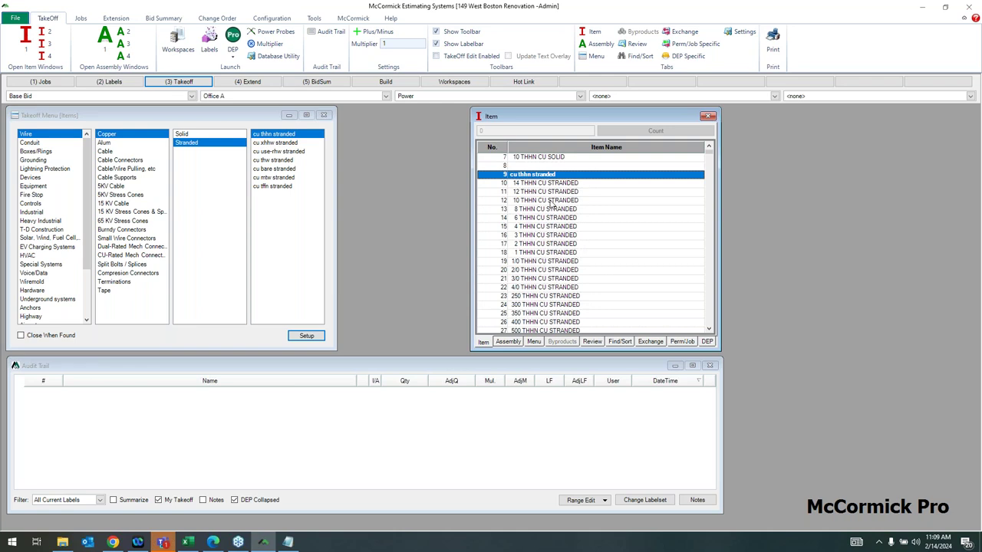
Take off a quantity of 200 for the item 10 THHN CU STRANDED.
left_click(554, 201)
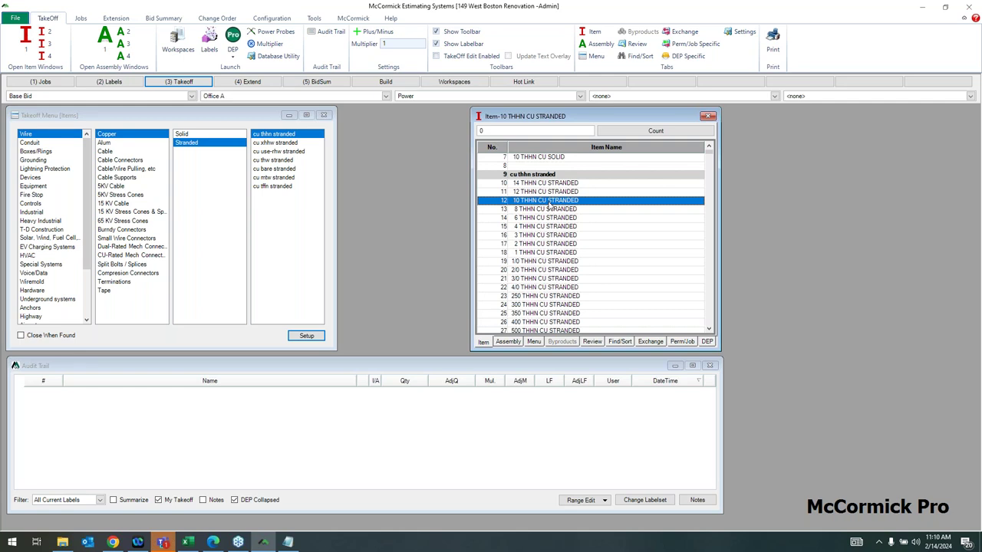
type("200")
key("Return")
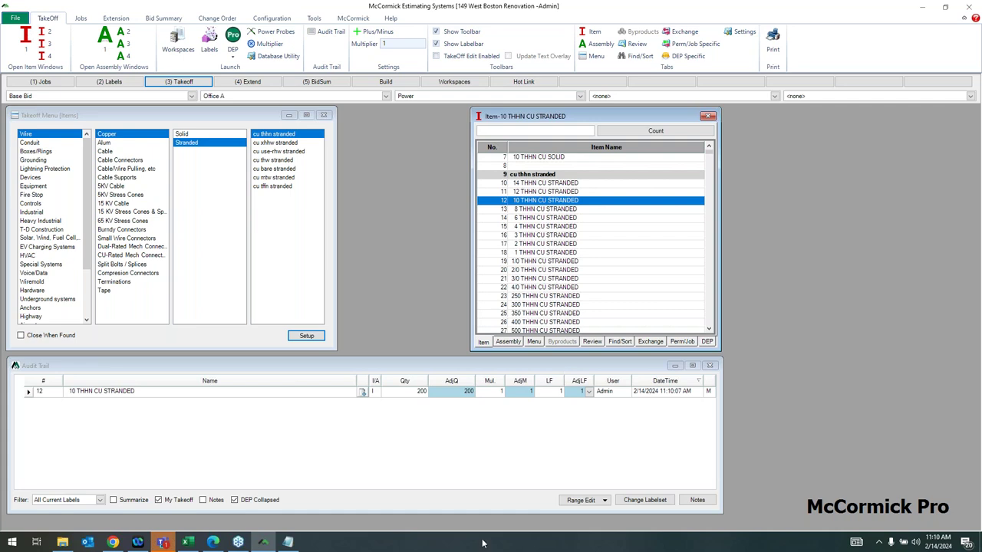
Review the wire entry's name, quantity, user, date and entry-type fields in the Audit Trail.
left_click(328, 420)
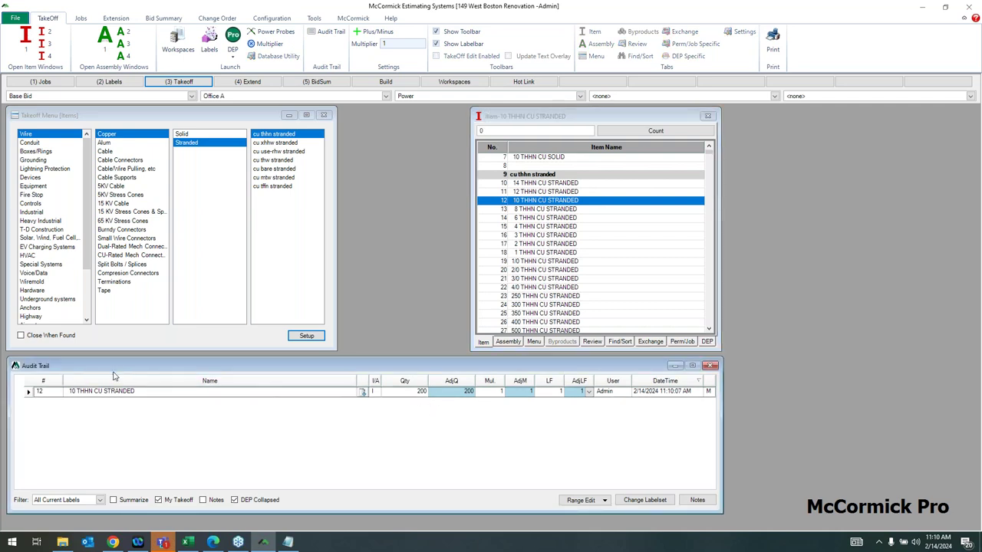
left_click_drag(114, 371, 112, 372)
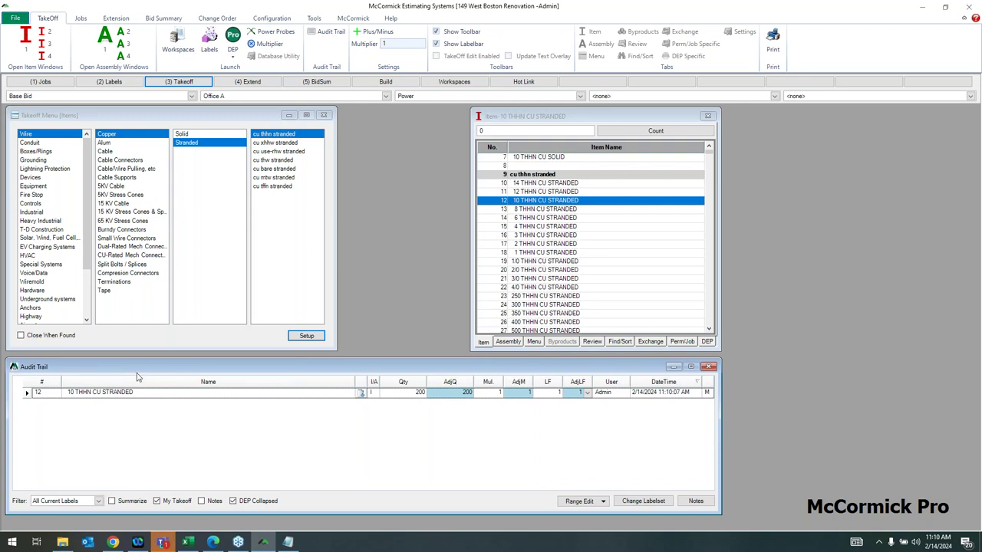
double_click(120, 392)
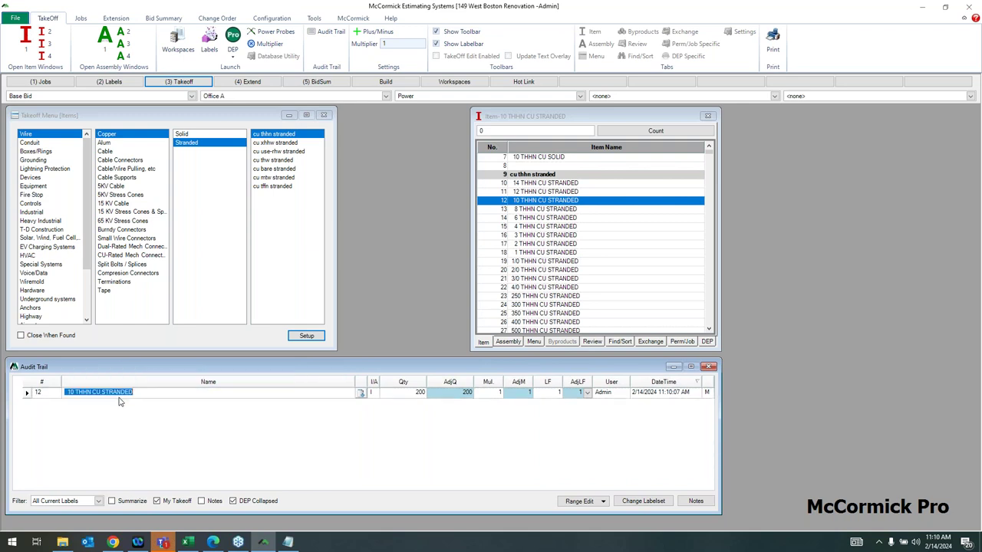
left_click(417, 394)
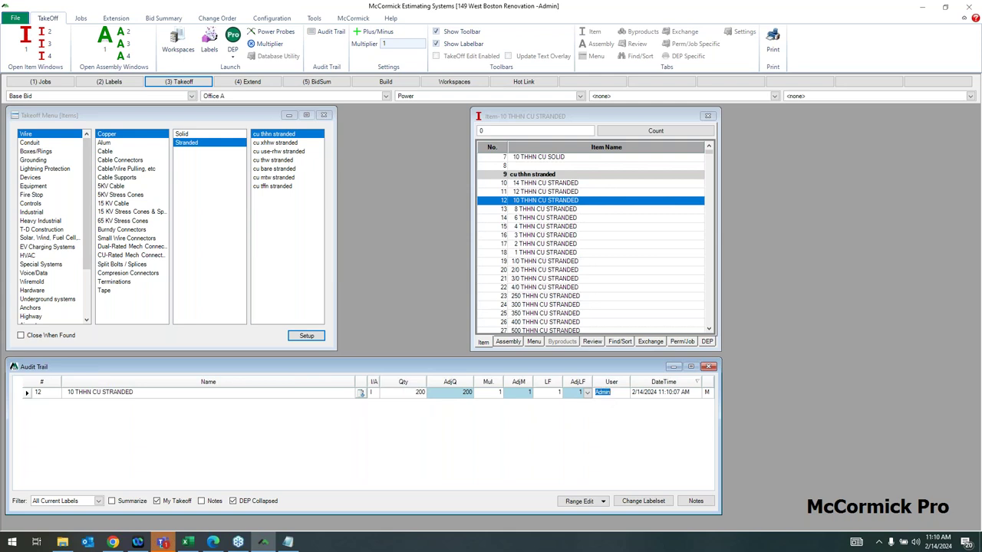
left_click(656, 393)
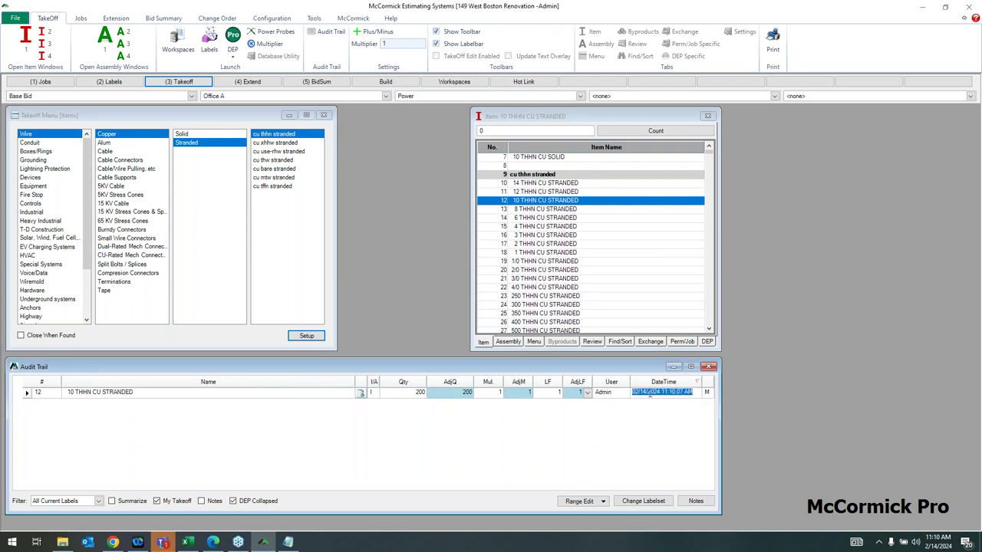
left_click(706, 392)
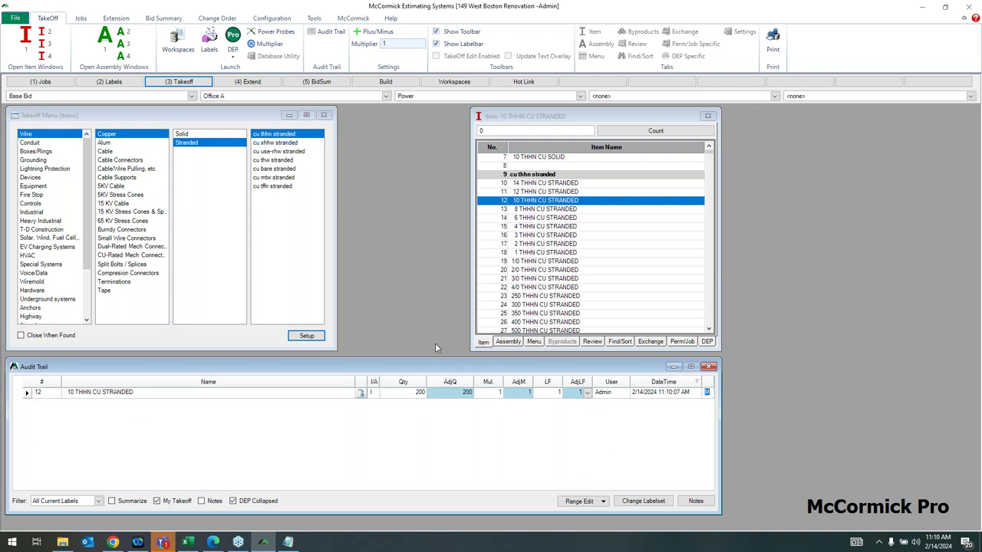
Switch to the assembly database and jump to the Standard Grade receptacles under Devices.
left_click(507, 342)
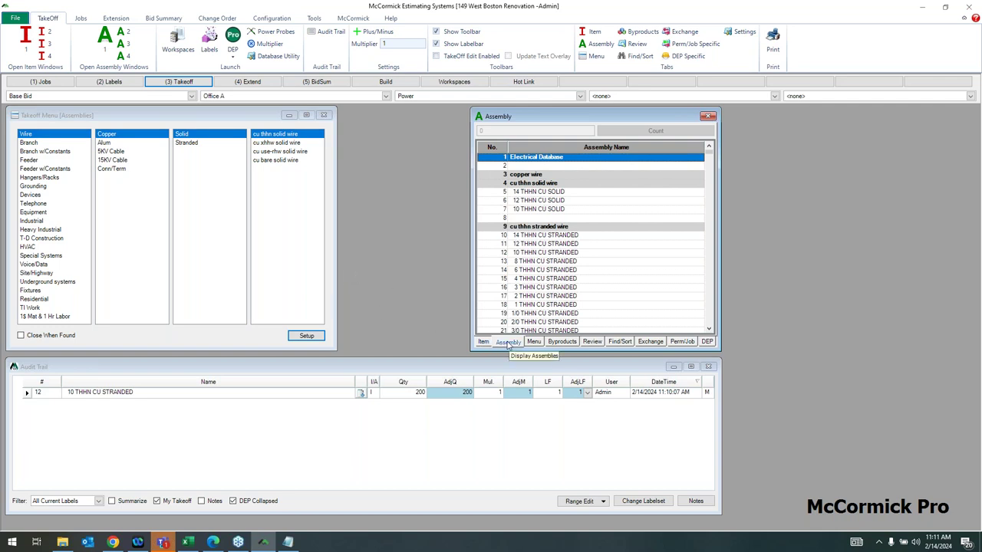
left_click(181, 120)
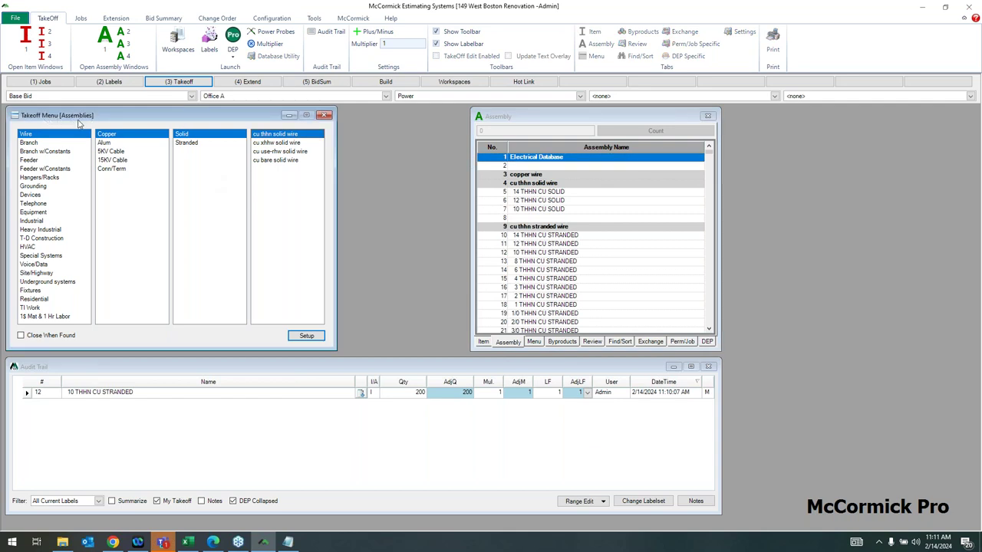
left_click(32, 194)
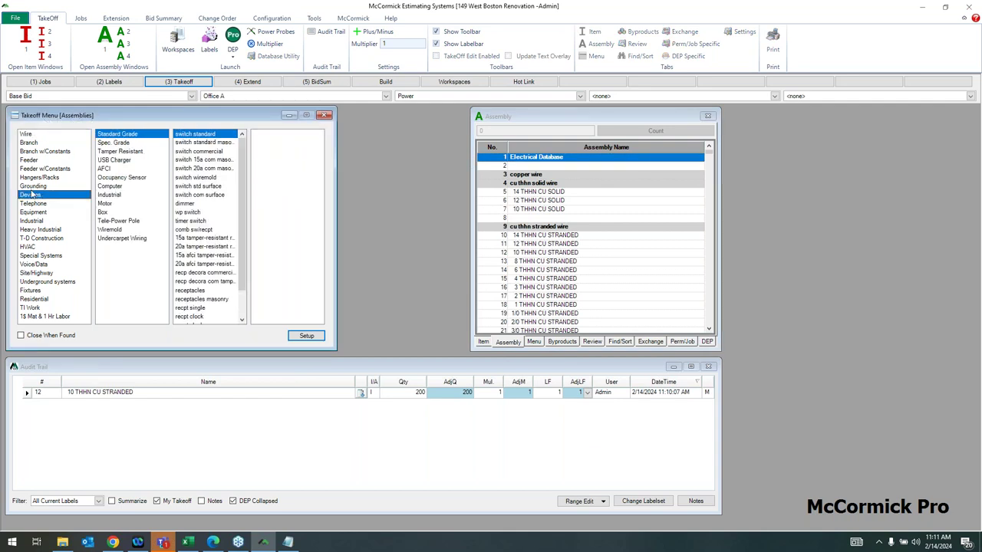
left_click(192, 290)
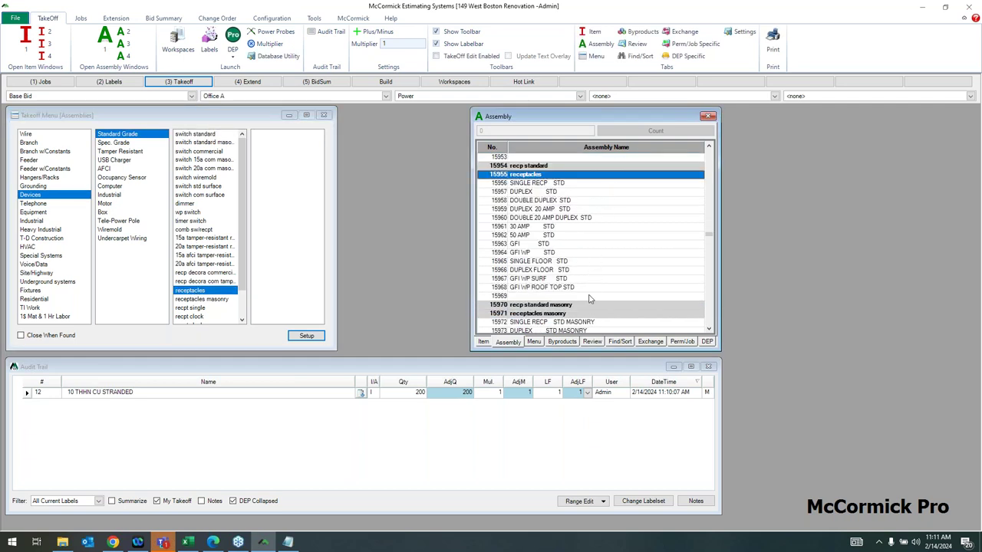
Select the DUPLEX STD assembly and display its byproducts.
left_click(570, 196)
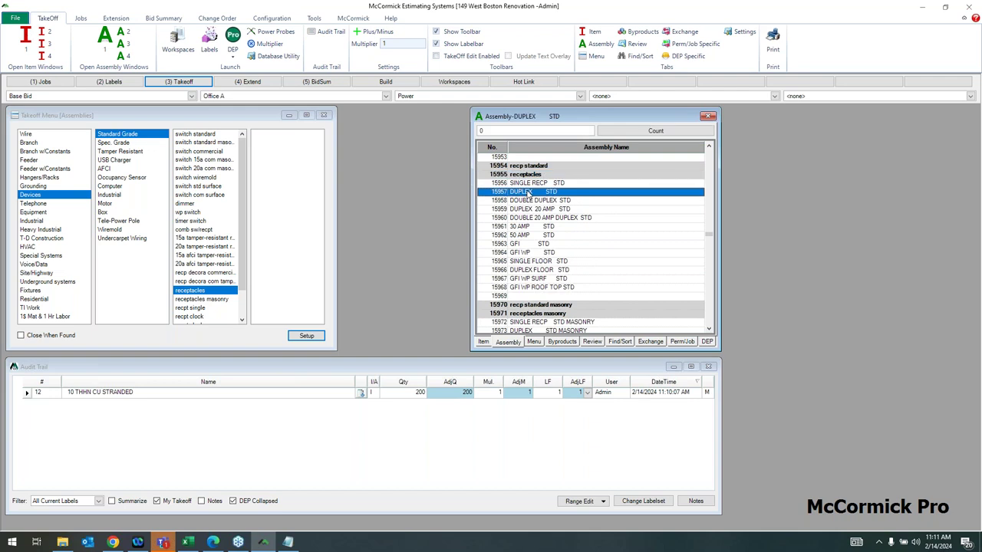
left_click(561, 343)
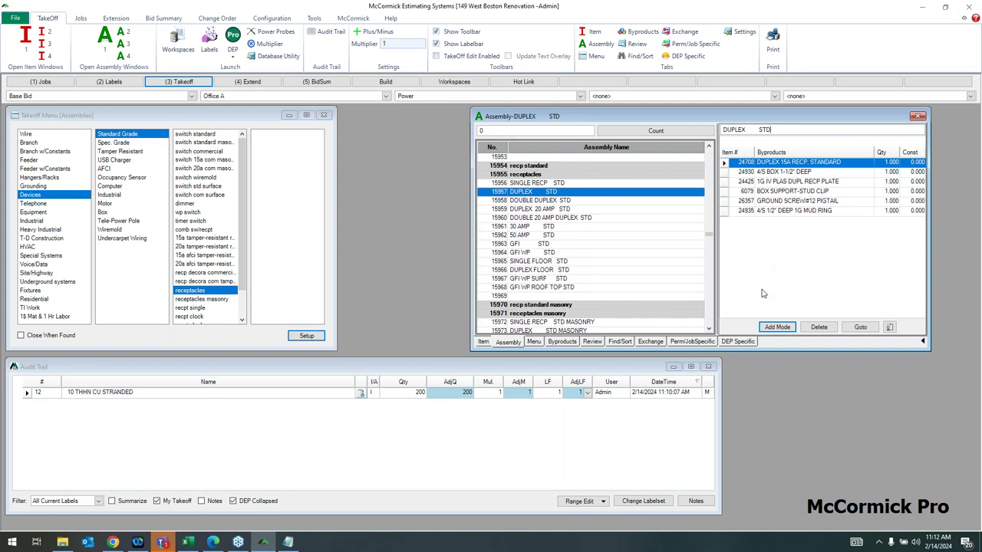
Switch the active area label to Office B and check its Audit Trail.
left_click(387, 97)
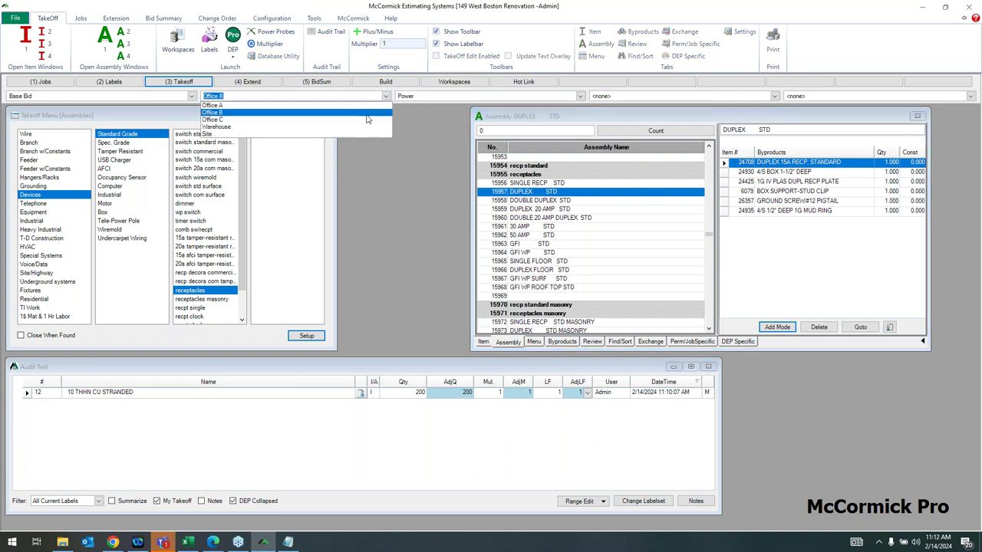
left_click(366, 124)
left_click(376, 438)
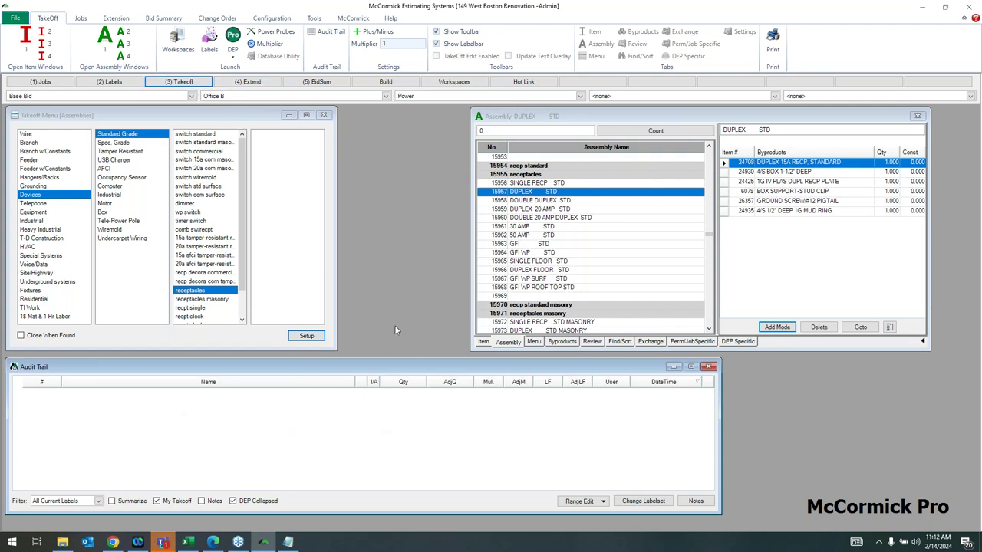
left_click(154, 120)
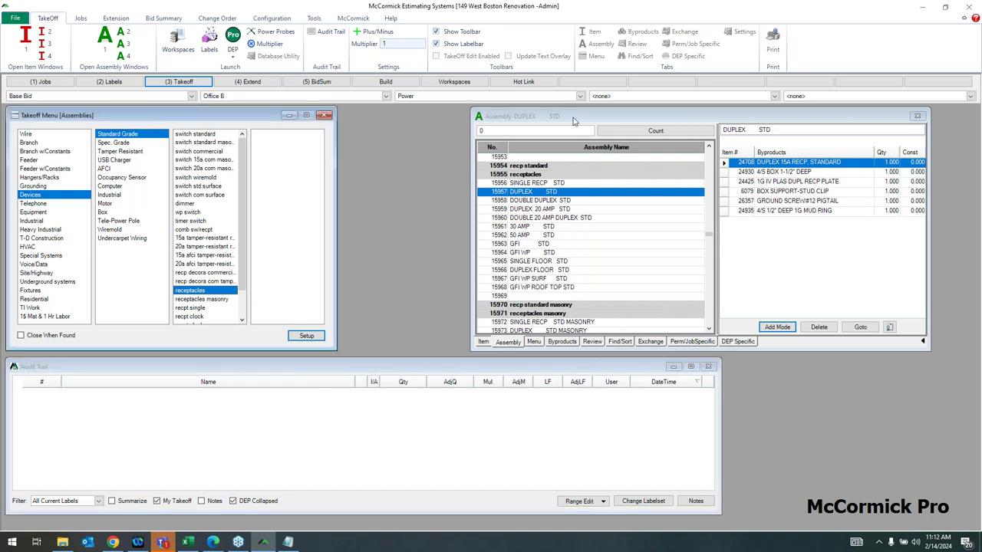
left_click(573, 119)
left_click(323, 371)
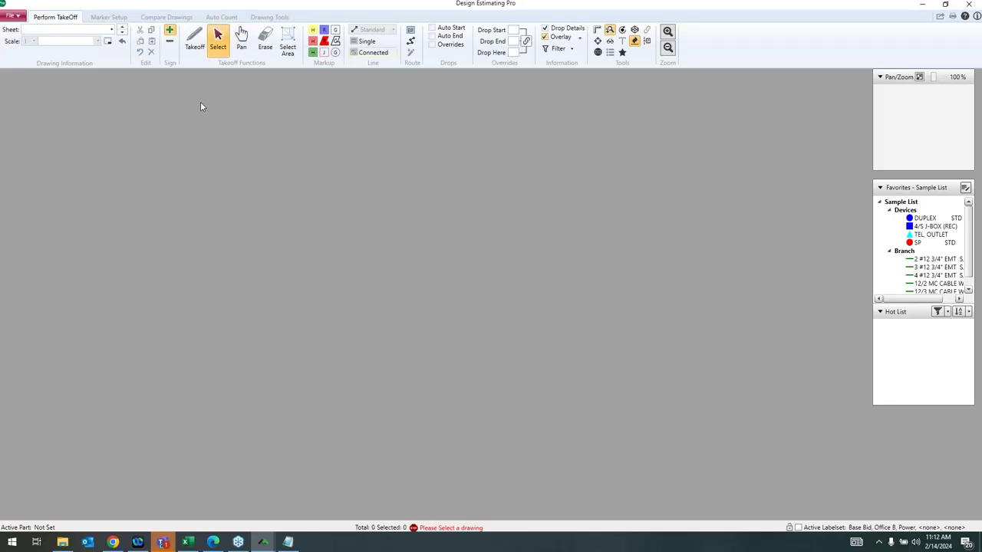
In Design Estimating Pro, open the E-1 - Power sheet from the Power folder.
left_click(112, 29)
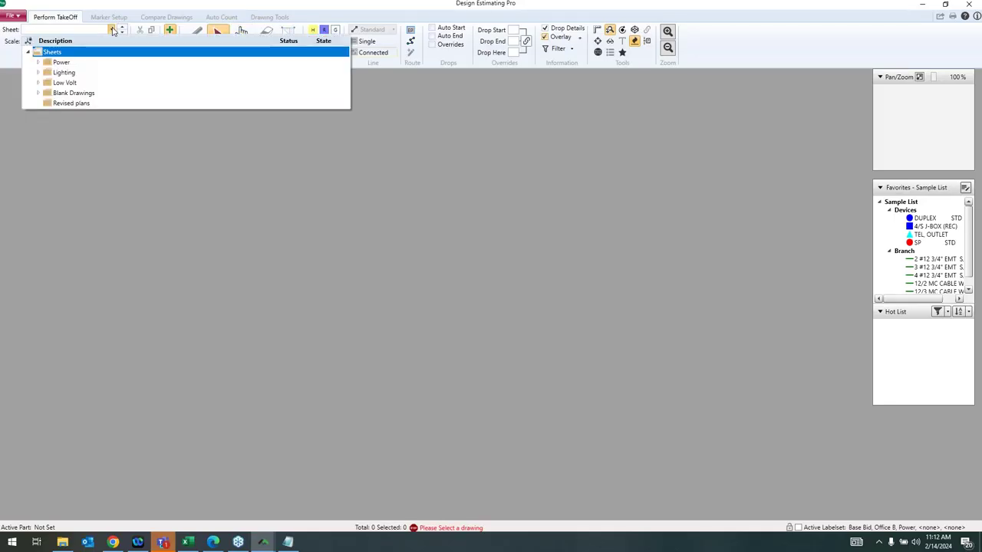
left_click(72, 65)
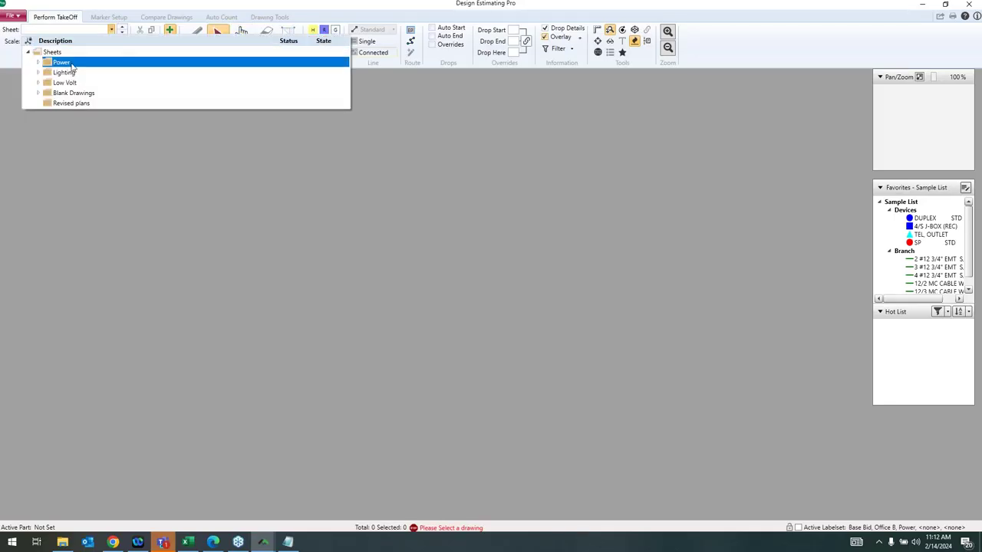
left_click(71, 66)
left_click(75, 73)
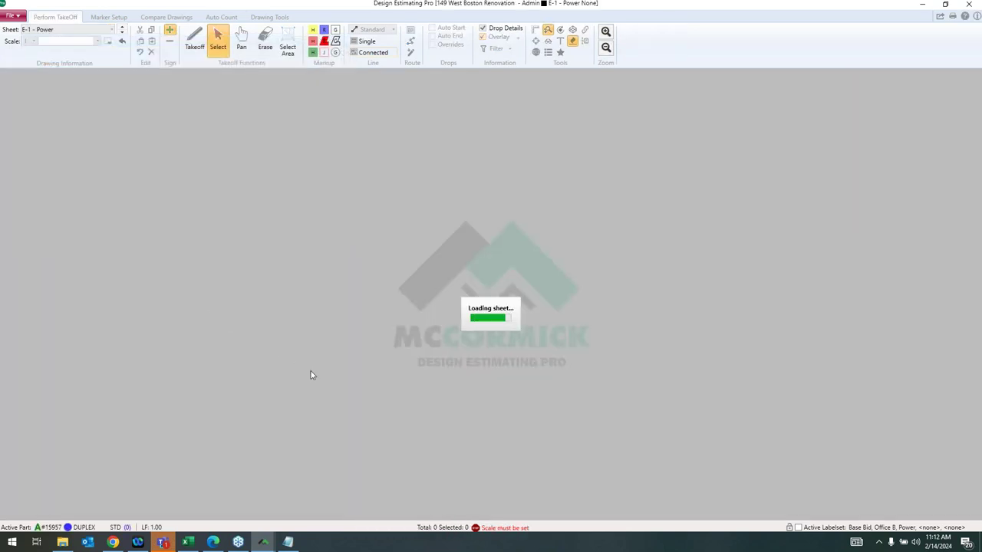
Set the scale of the E-1 - Power sheet to 1/8=1.
scroll(534, 481, "up", 2)
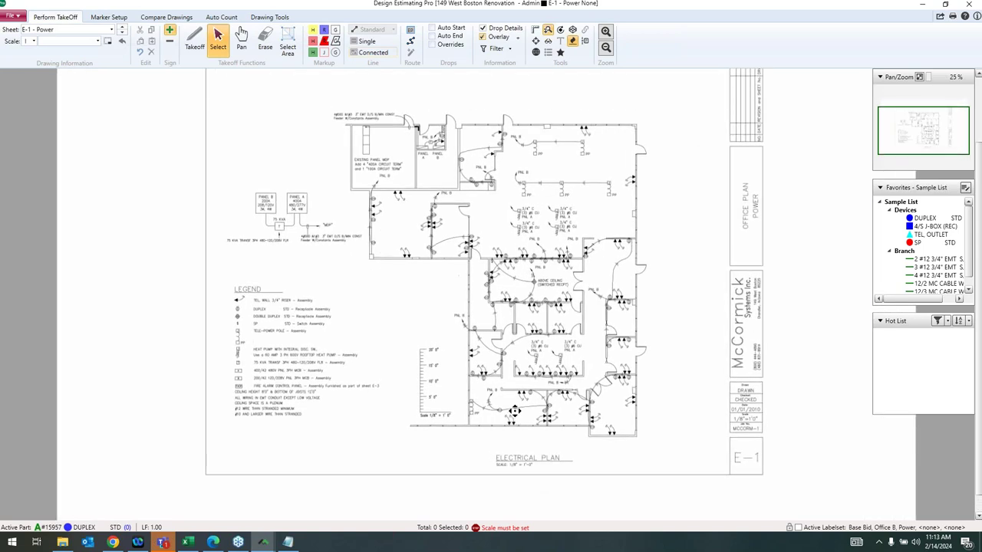
left_click(97, 41)
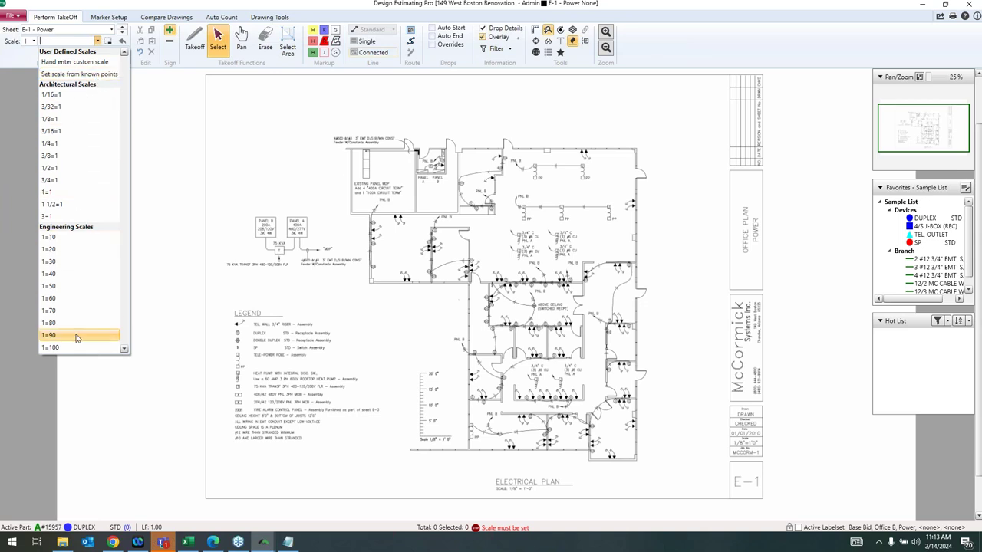
left_click(58, 121)
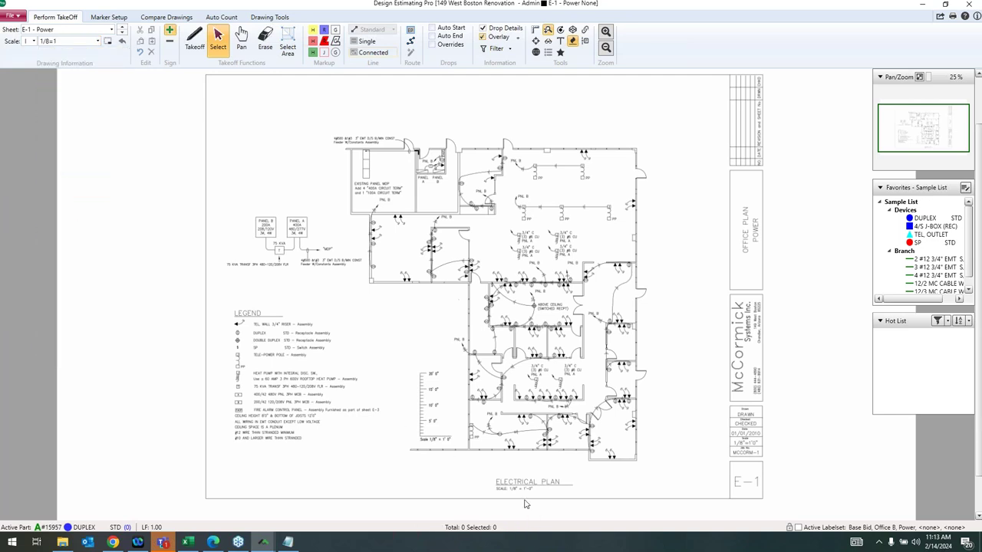
Make DUPLEX 20 AMP STD the active assembly in the estimating window and return to the E-1 drawing.
scroll(525, 504, "up", 5)
scroll(535, 445, "down", 2)
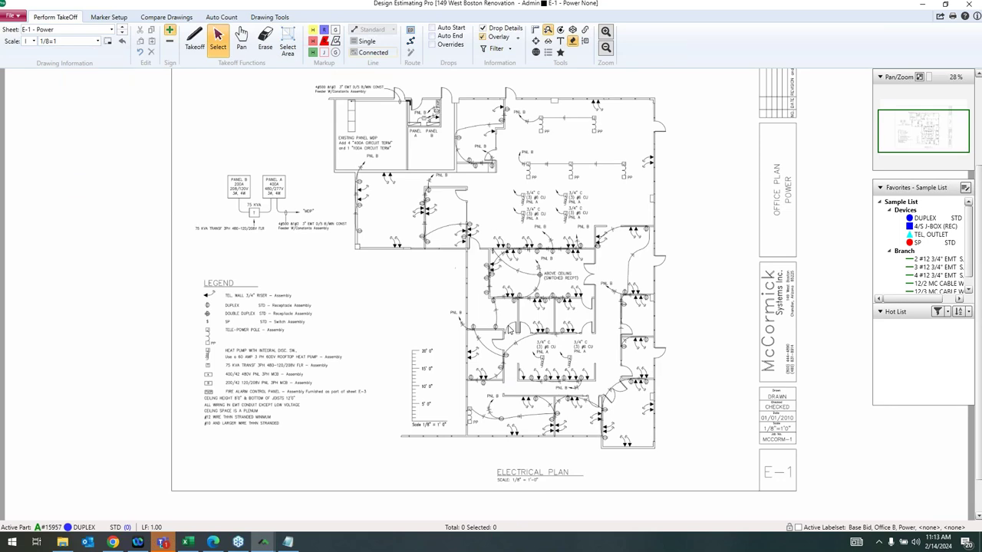
scroll(509, 329, "up", 3)
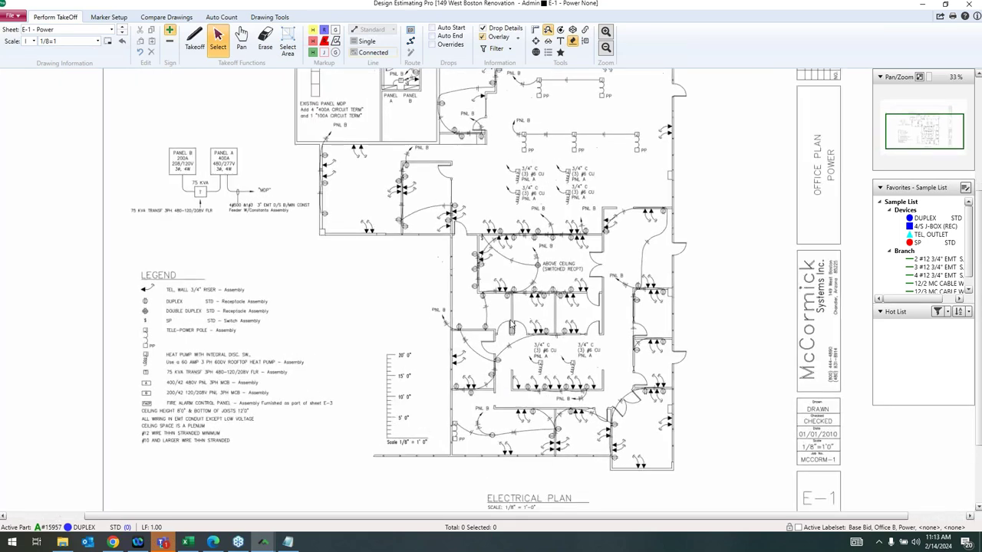
scroll(509, 329, "up", 4)
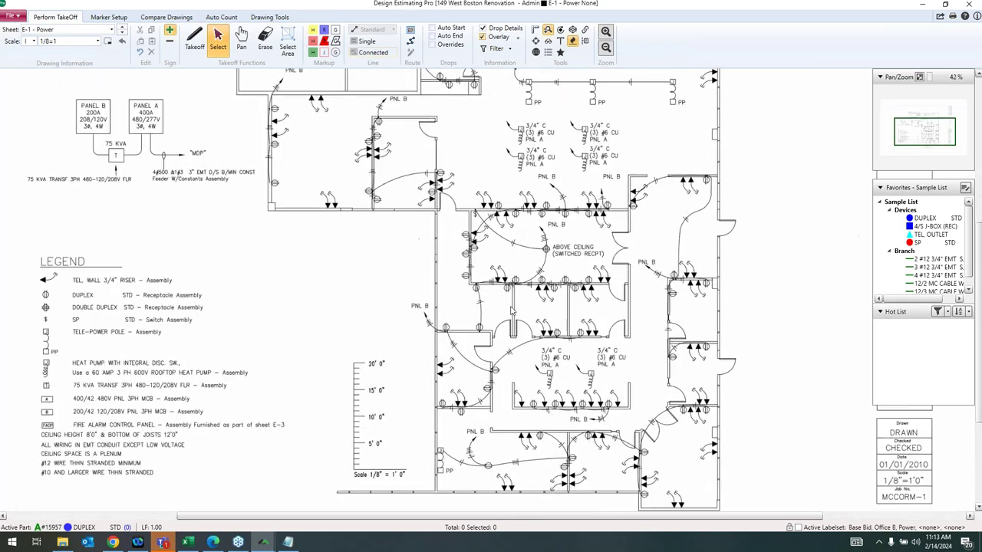
scroll(516, 283, "down", 2)
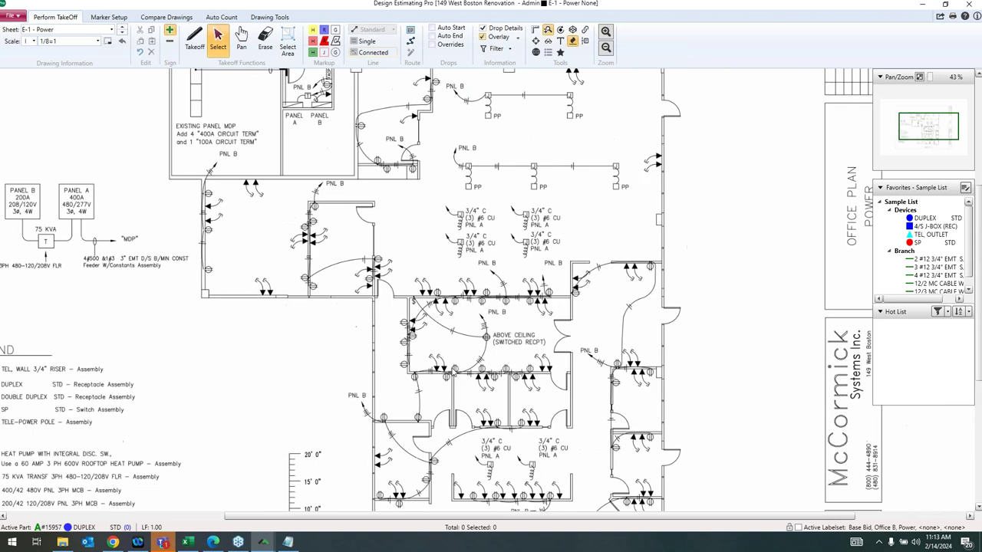
scroll(432, 367, "down", 3)
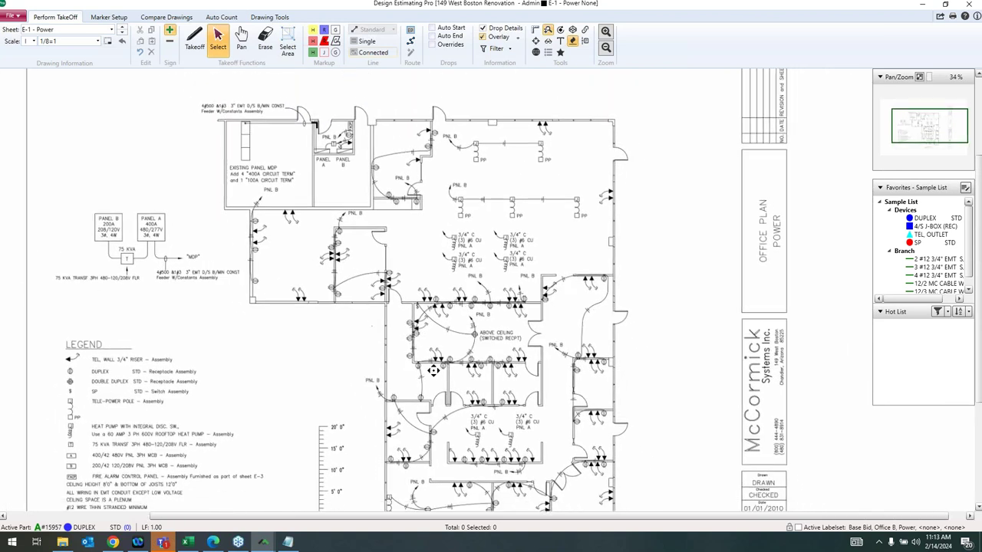
scroll(431, 367, "down", 2)
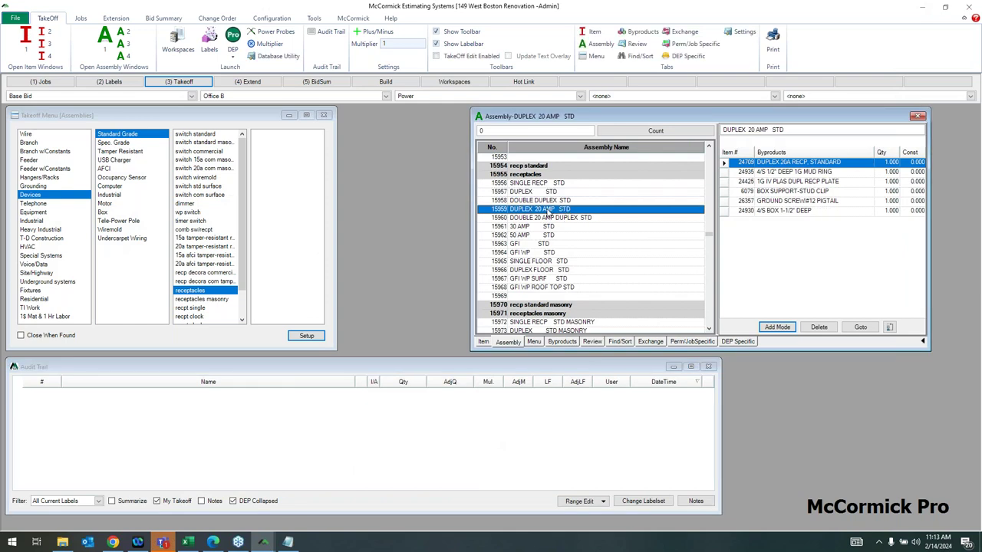
left_click(232, 48)
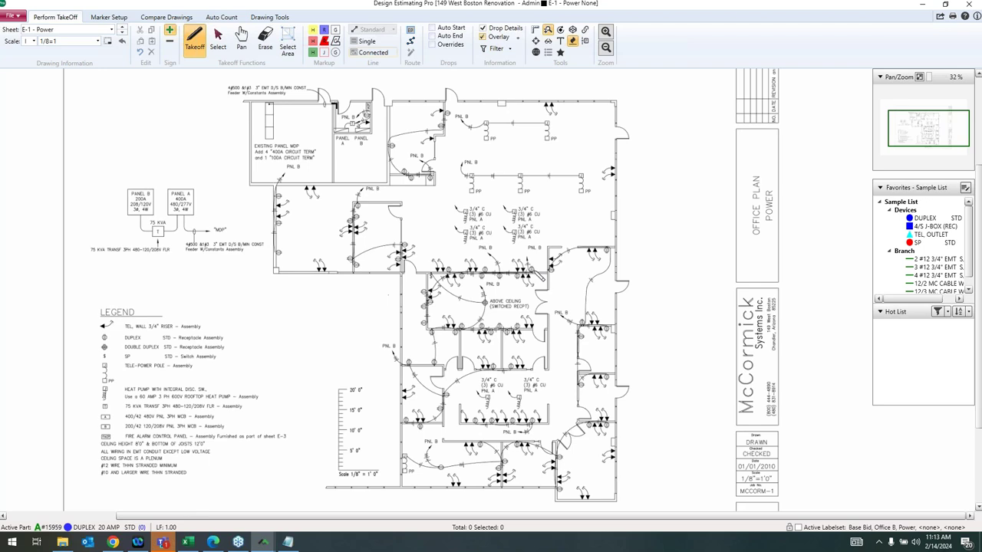
Count 23 DUPLEX 20 AMP STD receptacles around the switched-receptacle room, the room beside the panel room and the office with the central partition.
left_click(531, 269)
left_click(518, 273)
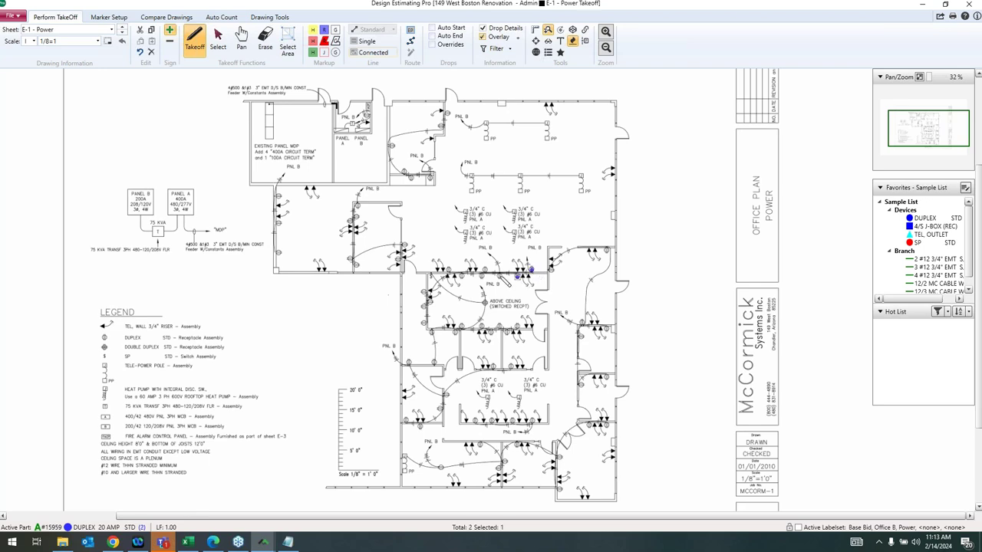
left_click(500, 273)
left_click(484, 270)
left_click(468, 276)
left_click(452, 274)
left_click(447, 268)
left_click(423, 291)
left_click(428, 299)
left_click(423, 304)
left_click(442, 113)
left_click(442, 125)
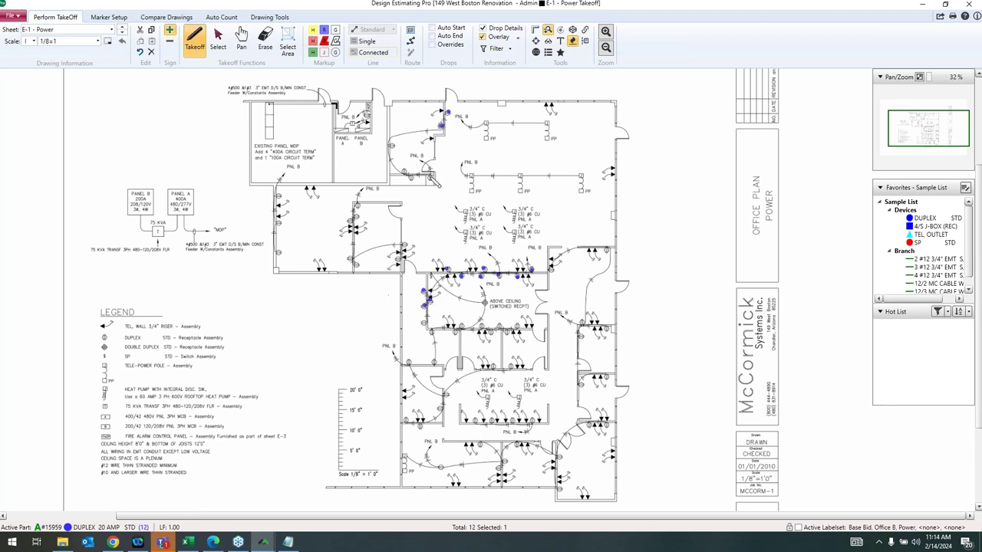
left_click(430, 177)
left_click(412, 178)
left_click(402, 171)
left_click(392, 144)
left_click(404, 247)
left_click(398, 260)
left_click(358, 206)
left_click(356, 219)
left_click(352, 227)
left_click(349, 257)
left_click(354, 263)
Check the duplex receptacle count in the Audit Trail of McCormick Estimating Systems and return to the drawing.
left_click(920, 9)
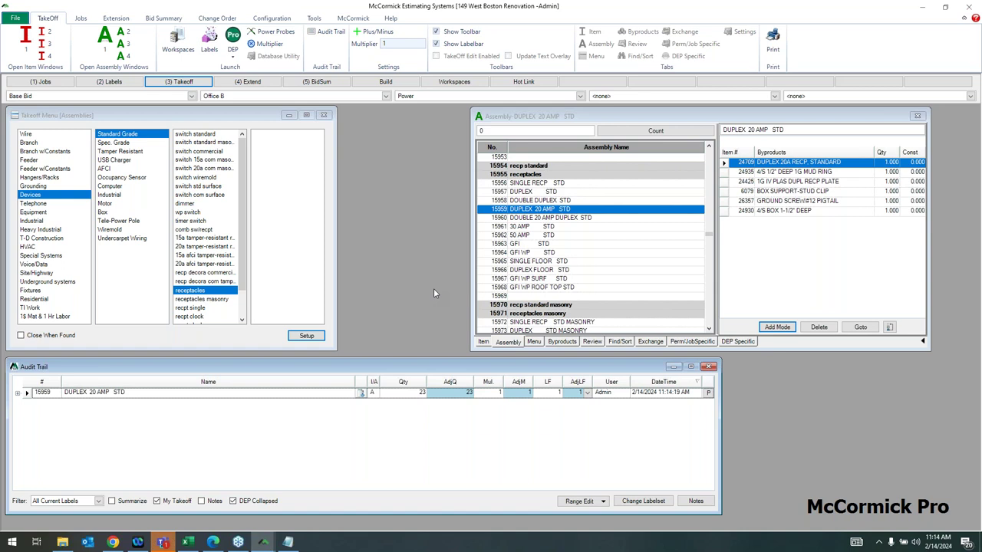
left_click(234, 36)
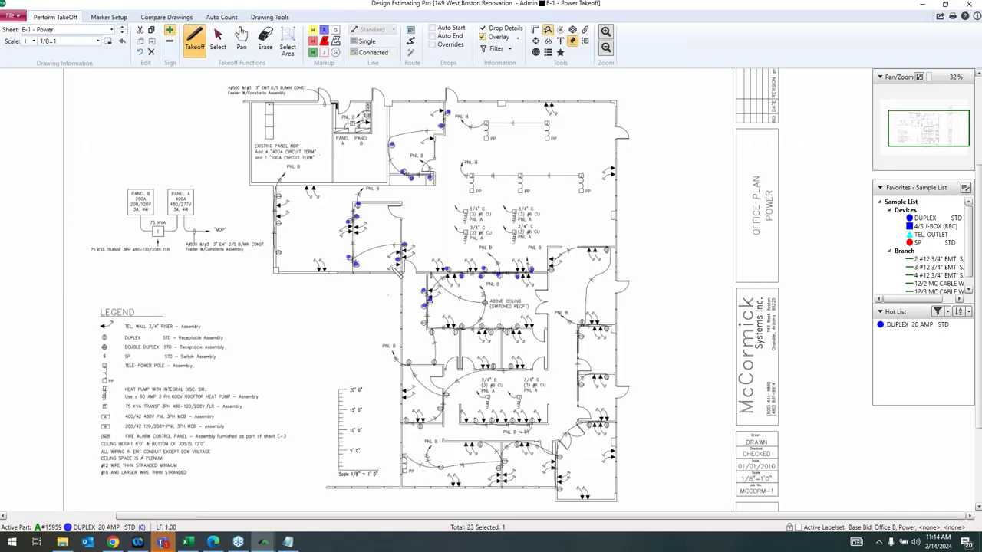
Change the shape style of the DUPLEX 20 AMP STD markers to Duplex for all matching parts and the main database.
scroll(416, 290, "up", 4)
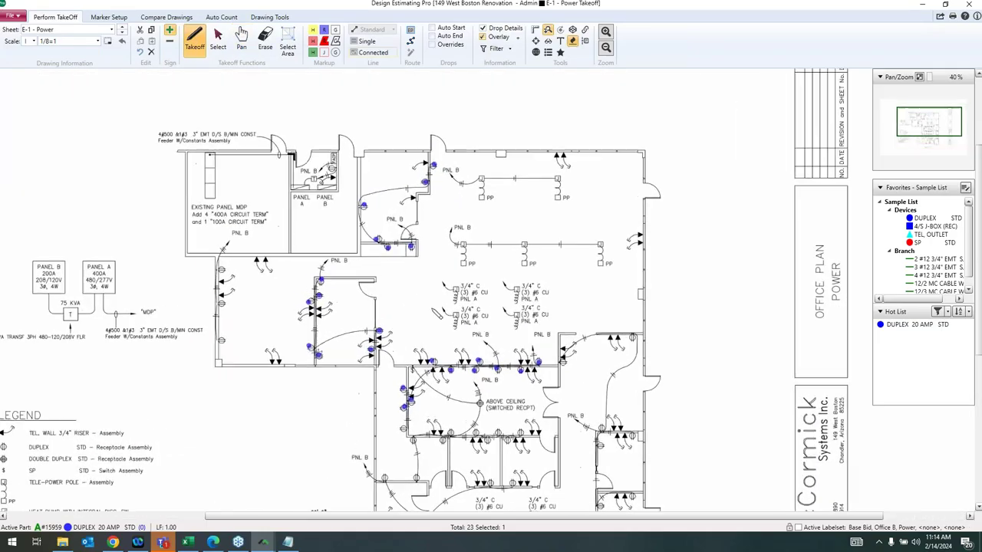
key("Escape")
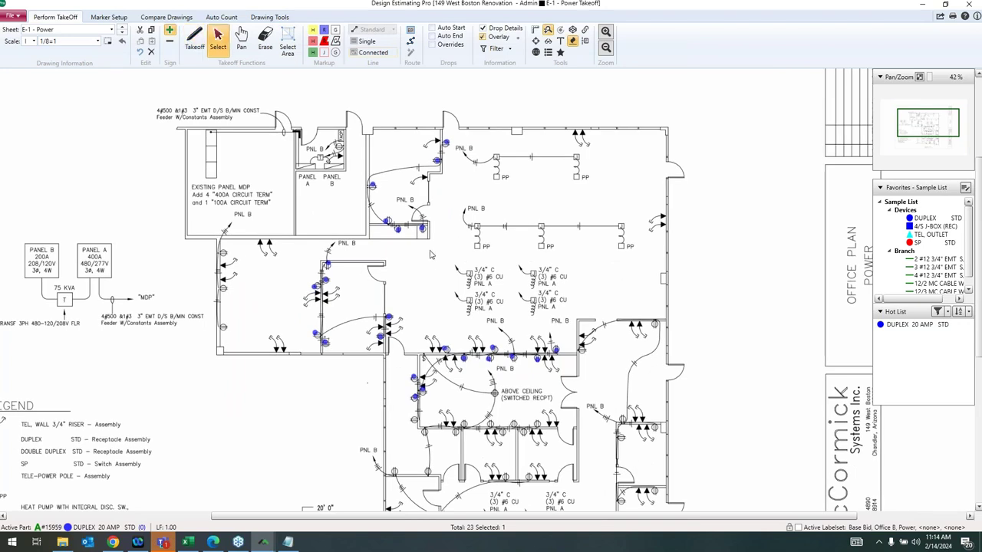
double_click(421, 231)
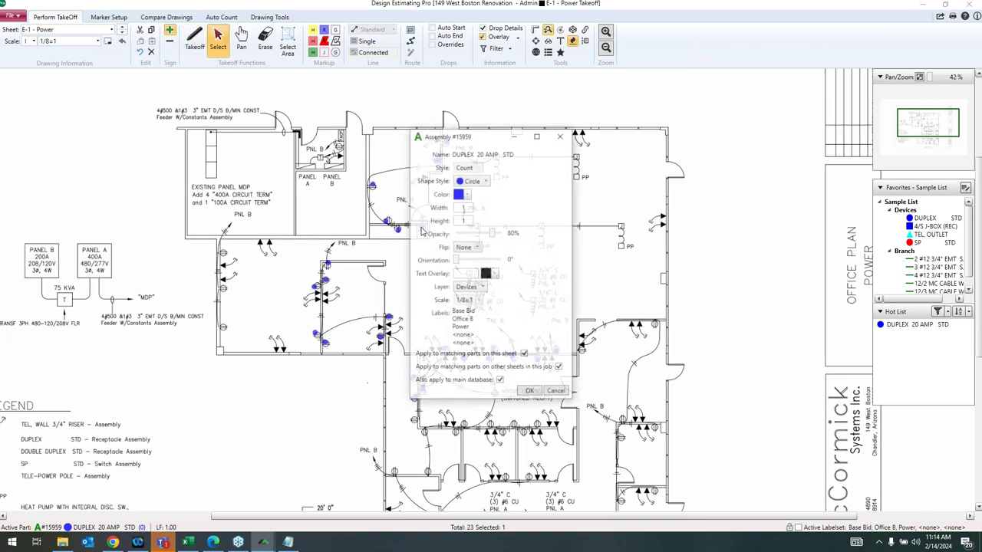
left_click(485, 180)
scroll(486, 245, "down", 4)
left_click(479, 257)
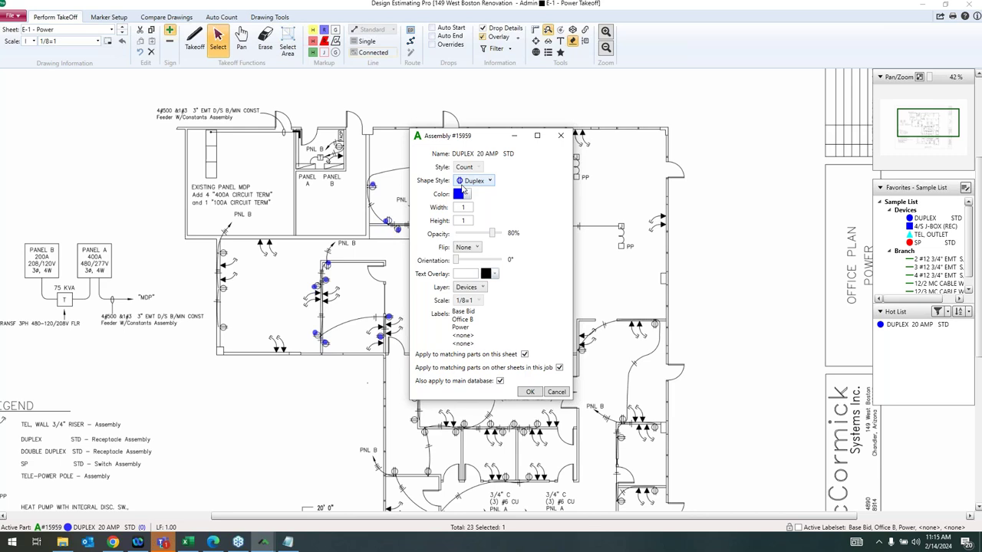
left_click(528, 392)
scroll(432, 310, "up", 2)
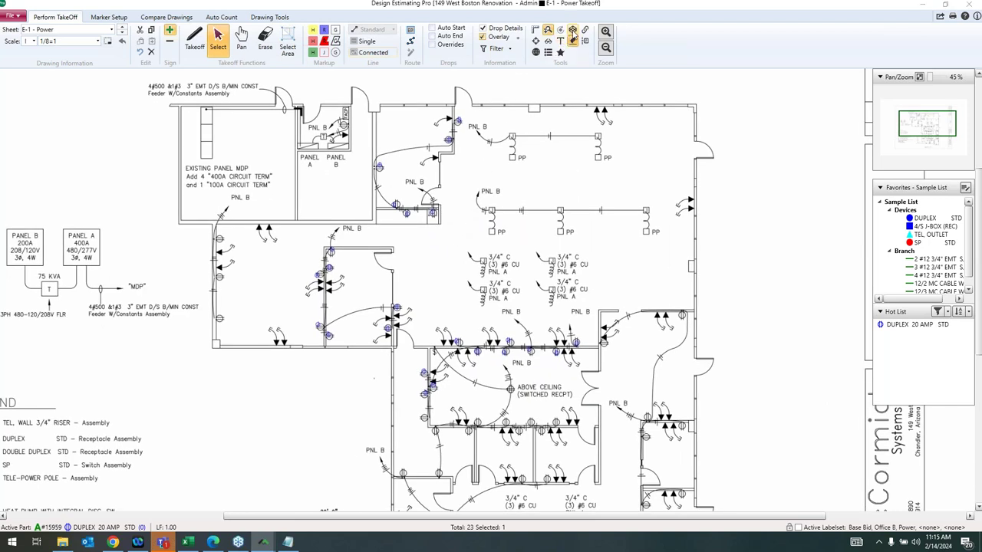
Browse the available symbols in the Symbol Designer and close it.
left_click(572, 29)
scroll(303, 328, "down", 2)
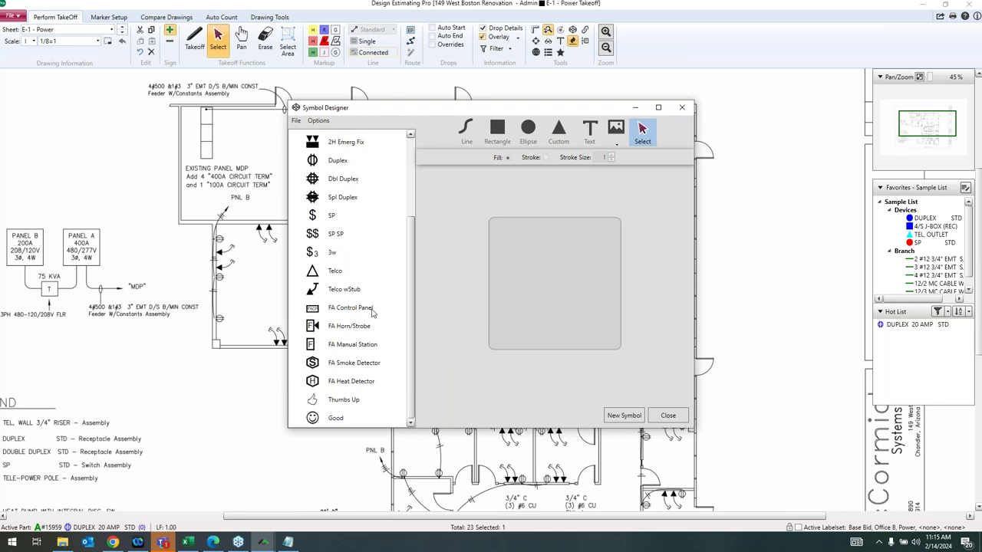
scroll(373, 314, "up", 2)
left_click(668, 415)
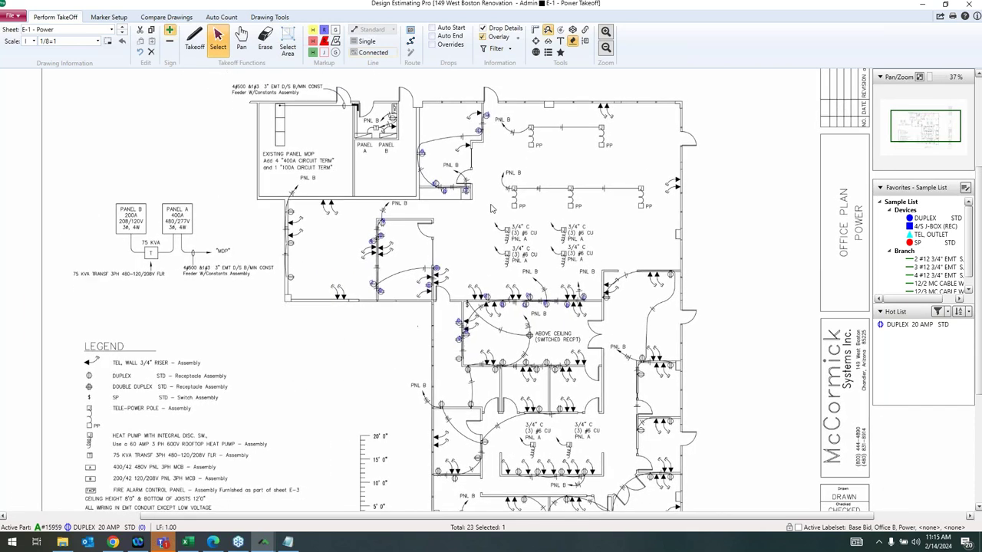
In McCormick Estimating Systems, select the branch assembly 3 #12 1/2" EMT S/S STRAP under n12 emt s/s strap.
left_click(921, 10)
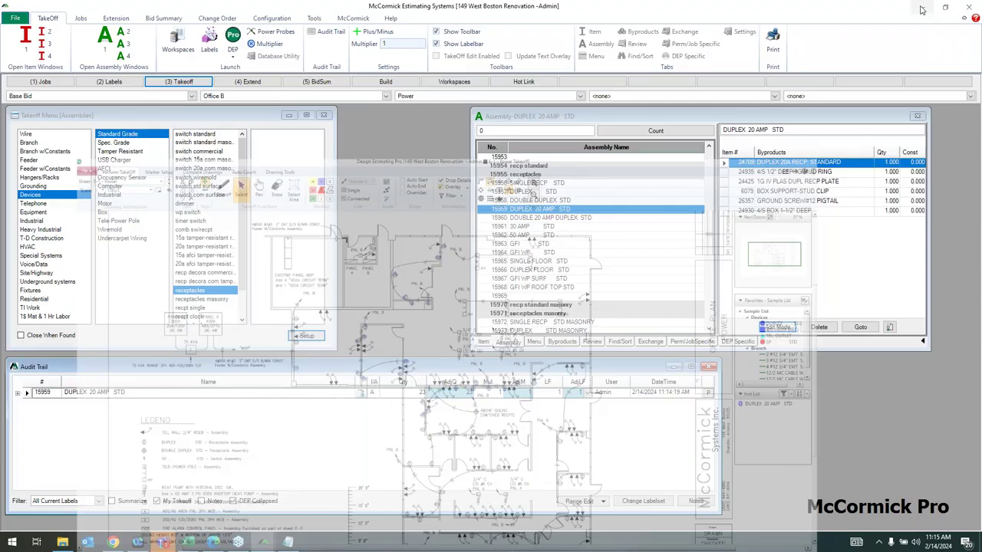
left_click(28, 144)
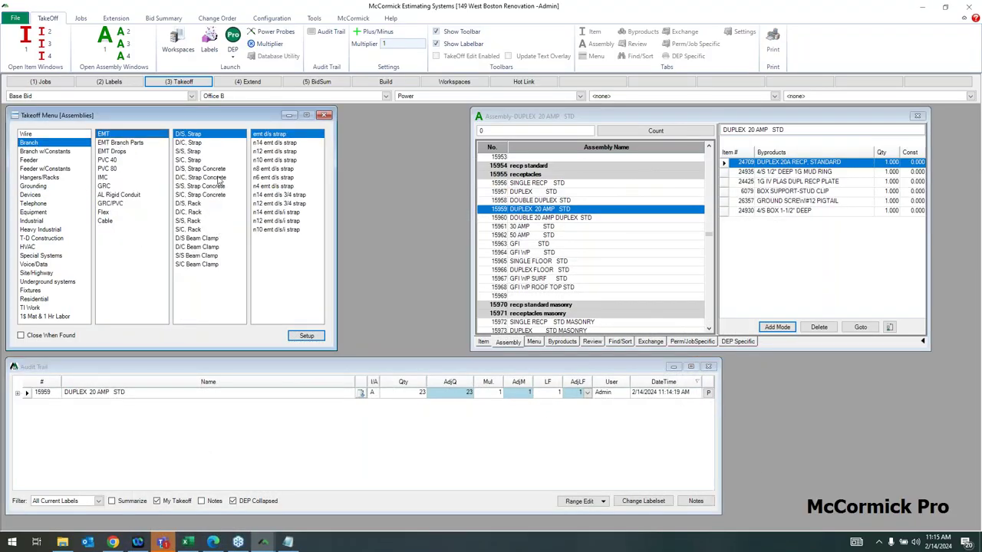
left_click(201, 152)
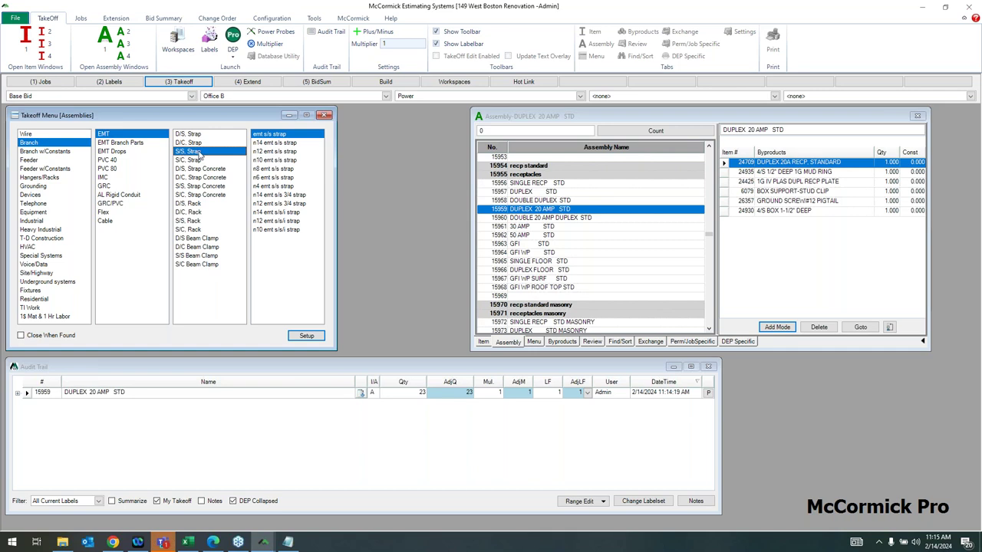
left_click(276, 153)
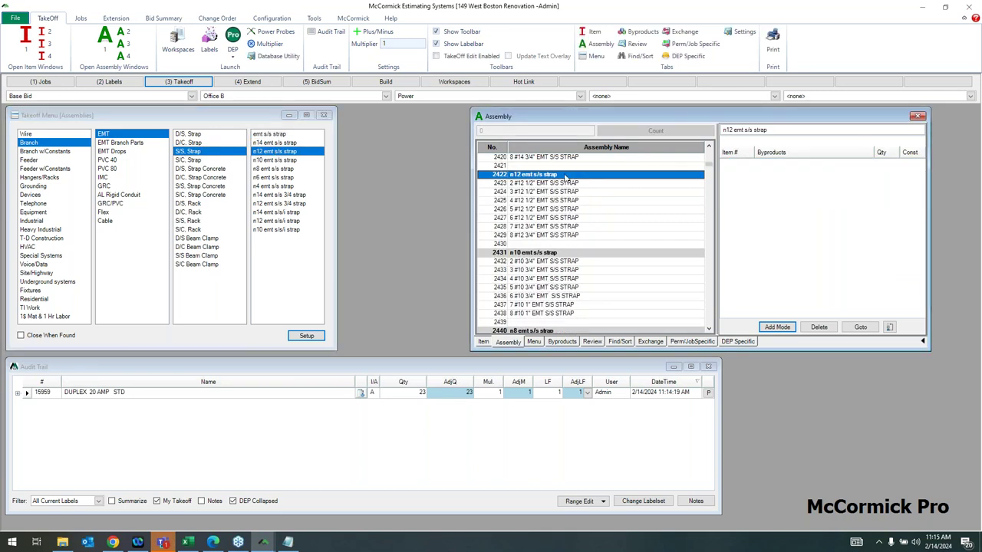
left_click(527, 194)
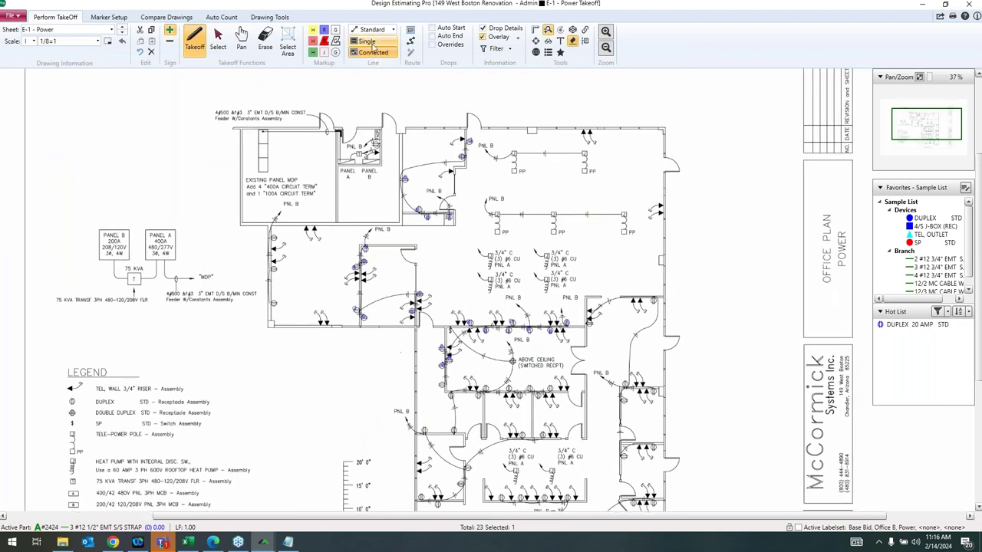
Trace a connected 3 #12 1/2" EMT S/S STRAP run, about 78 feet long, around the upper office to Panel B.
left_click(466, 128)
left_click(401, 129)
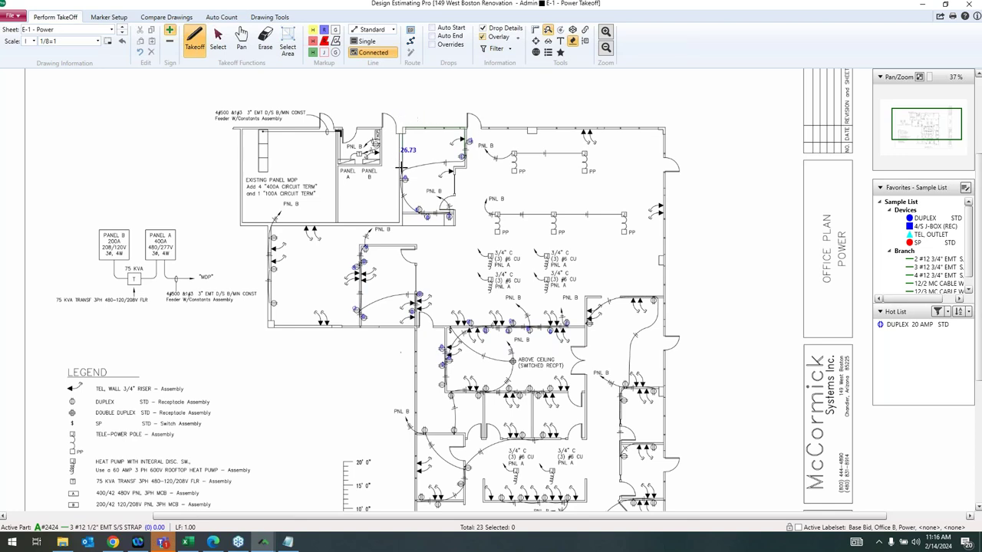
left_click(453, 212)
double_click(371, 161)
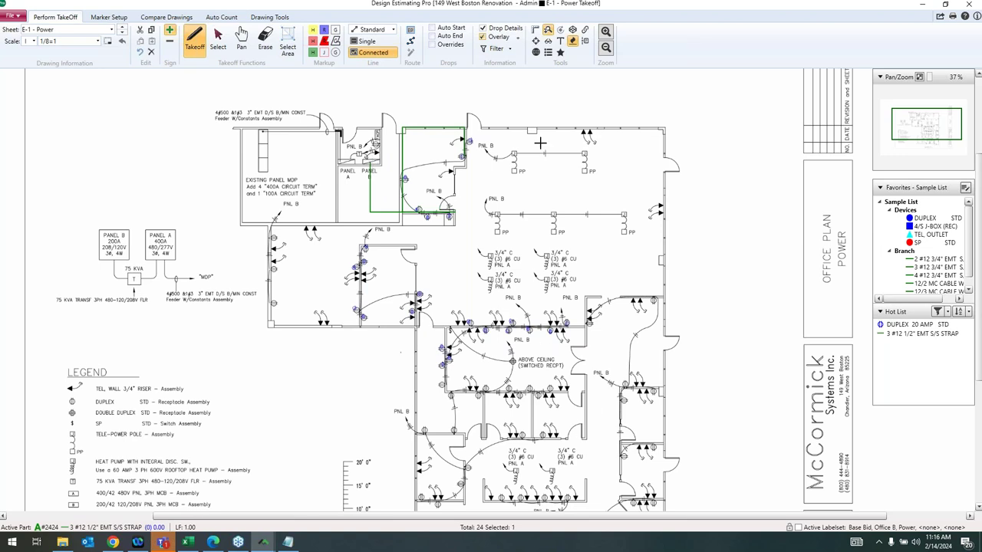
scroll(430, 159, "up", 3)
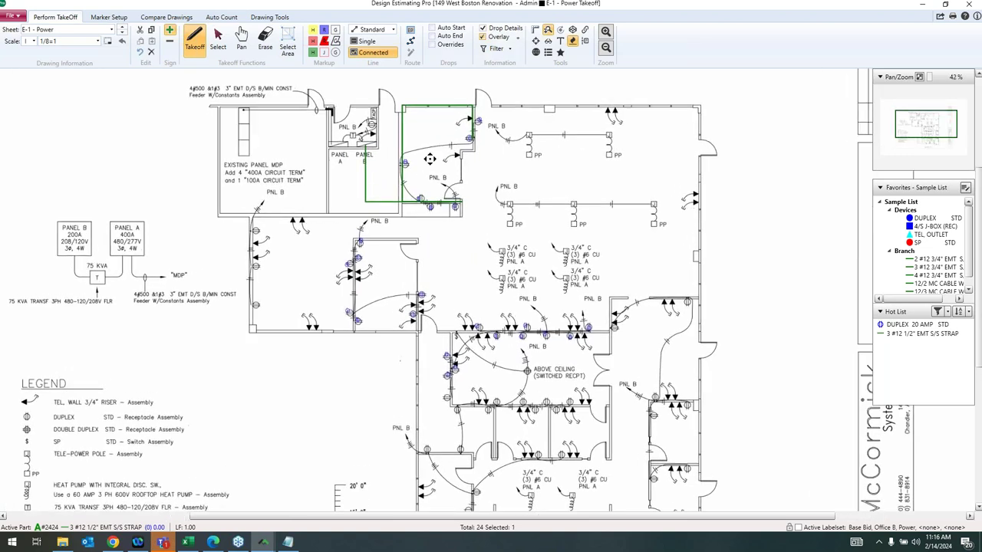
scroll(426, 222, "up", 3)
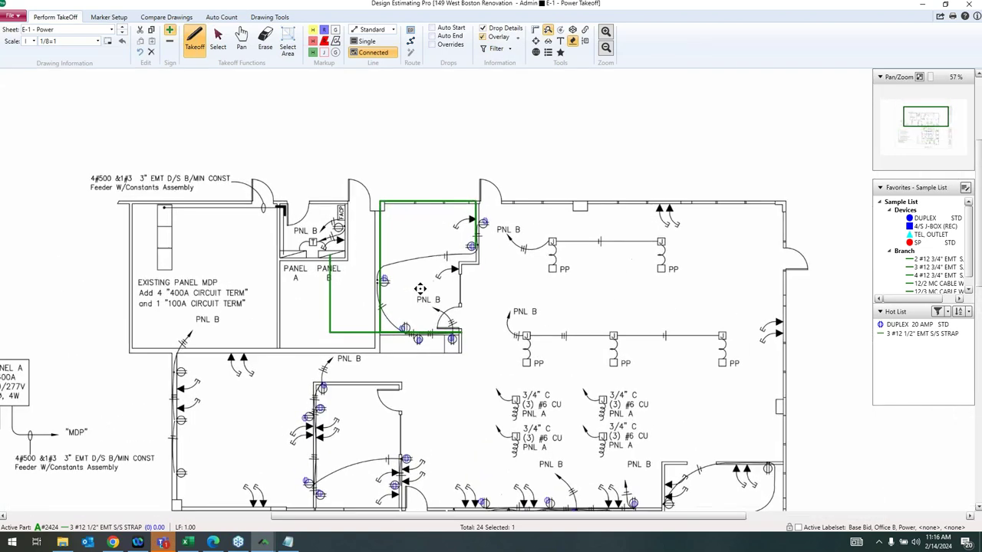
Give the traced EMT run the text overlay 3#12 1/2, applied to matching parts and the main database.
key("Escape")
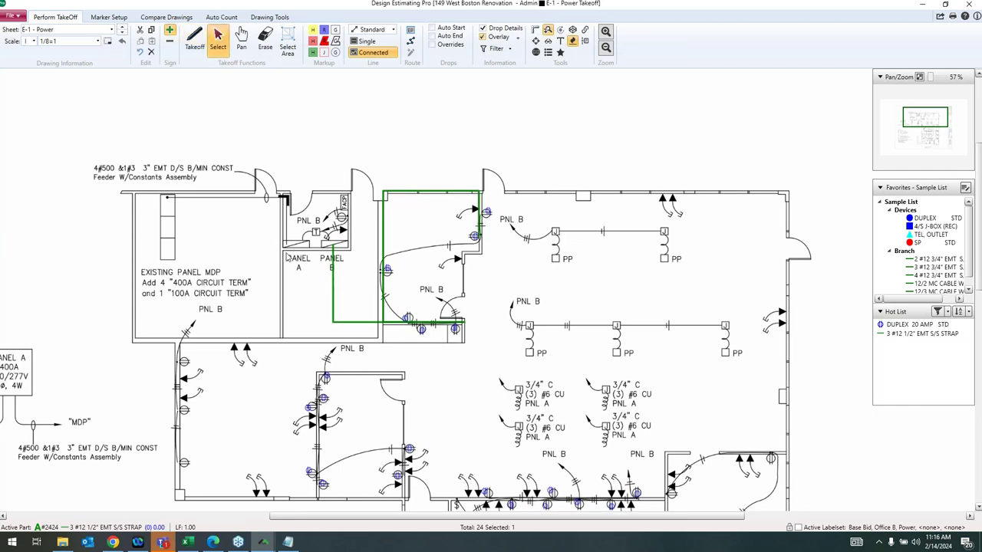
double_click(334, 281)
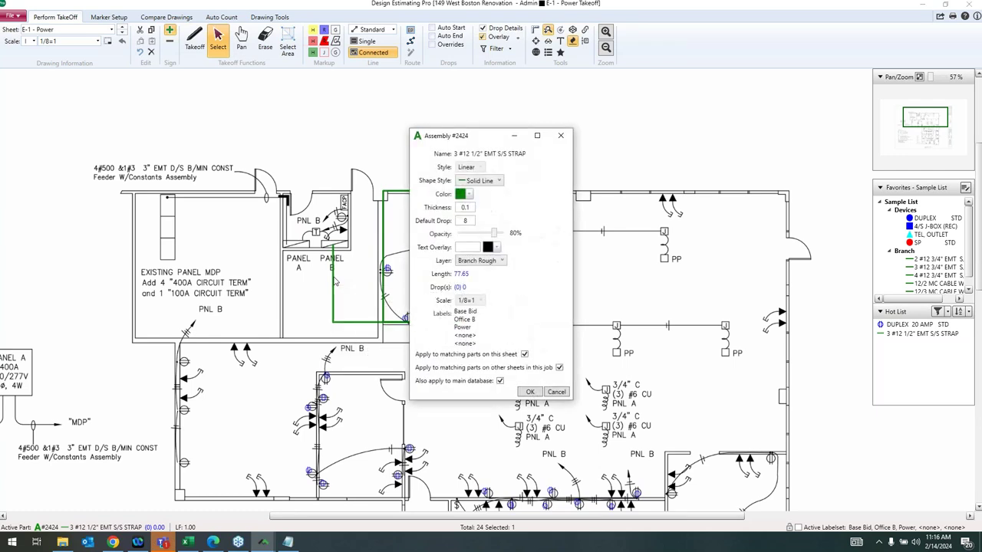
left_click(467, 194)
left_click(535, 183)
type("1/2")
left_click(530, 392)
Add the default drop value to the end of the EMT run at Panel B.
scroll(449, 288, "up", 3)
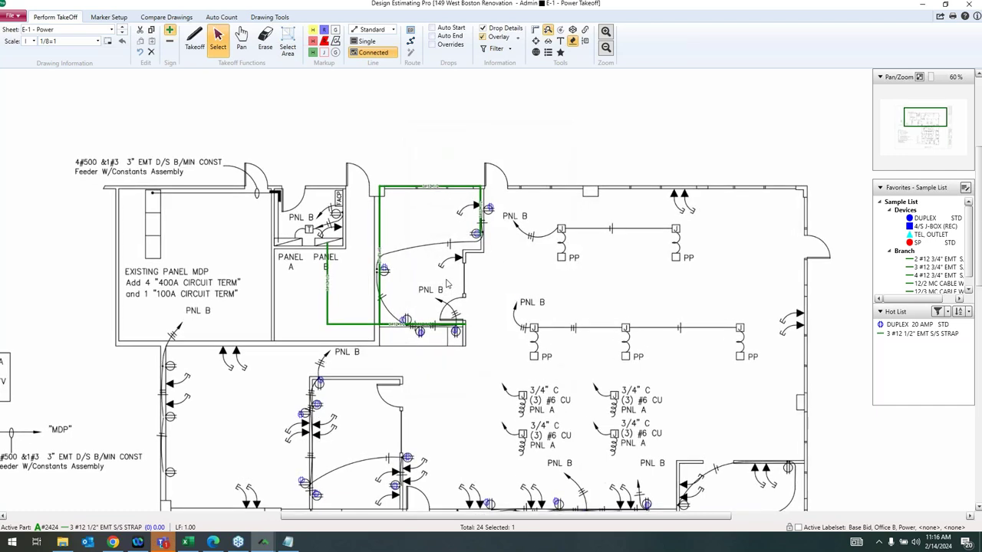
scroll(471, 328, "up", 2)
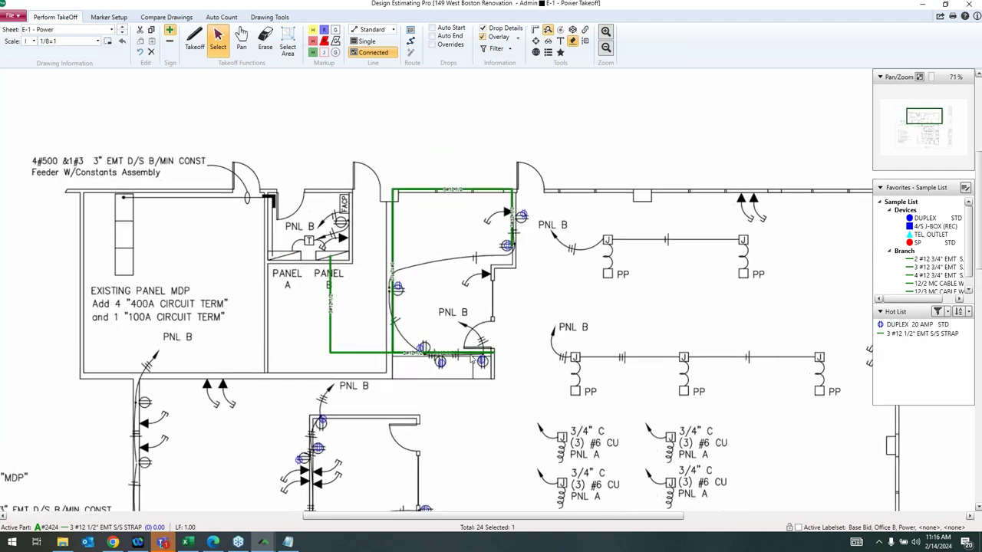
left_click_drag(432, 287, 439, 296)
scroll(439, 297, "up", 1)
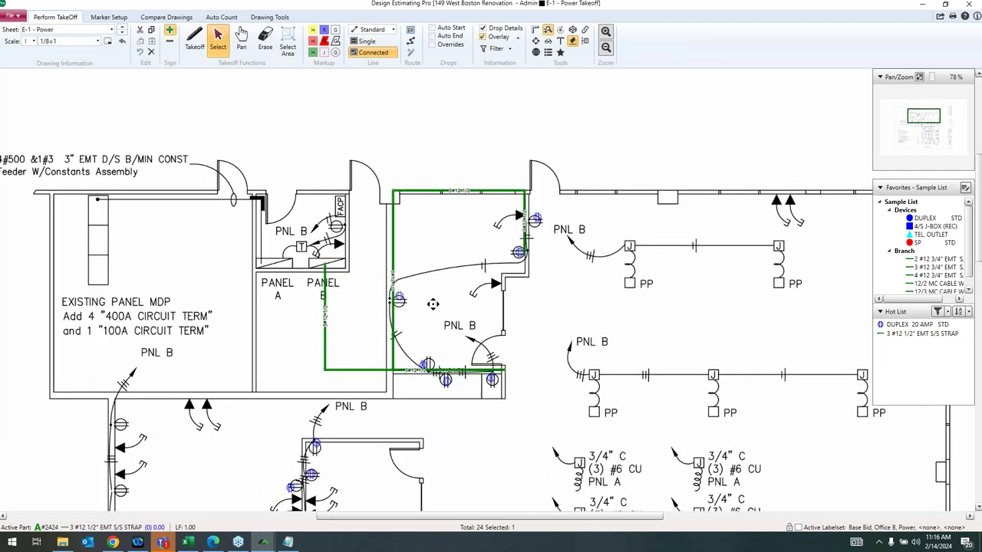
right_click(322, 282)
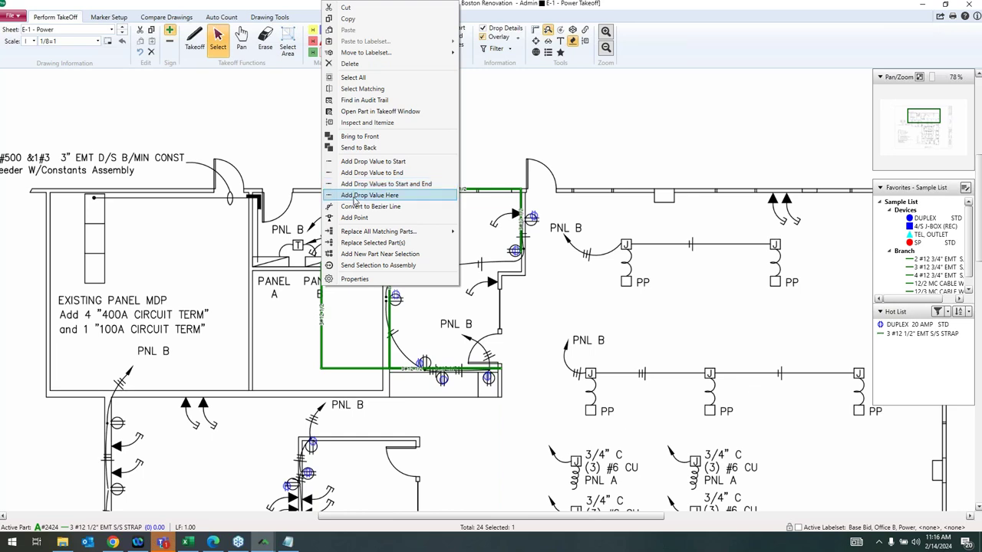
left_click(356, 172)
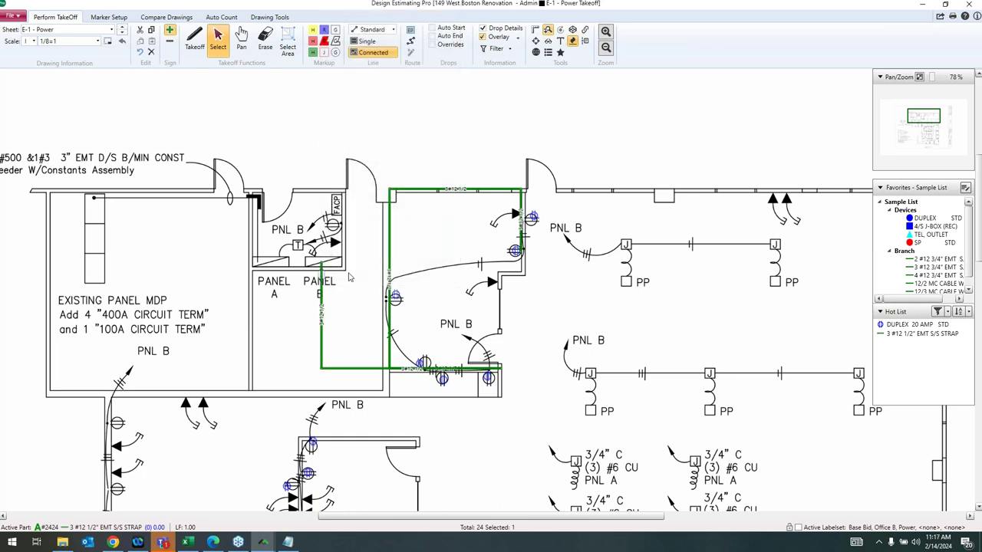
scroll(330, 294, "up", 2)
scroll(329, 292, "up", 5)
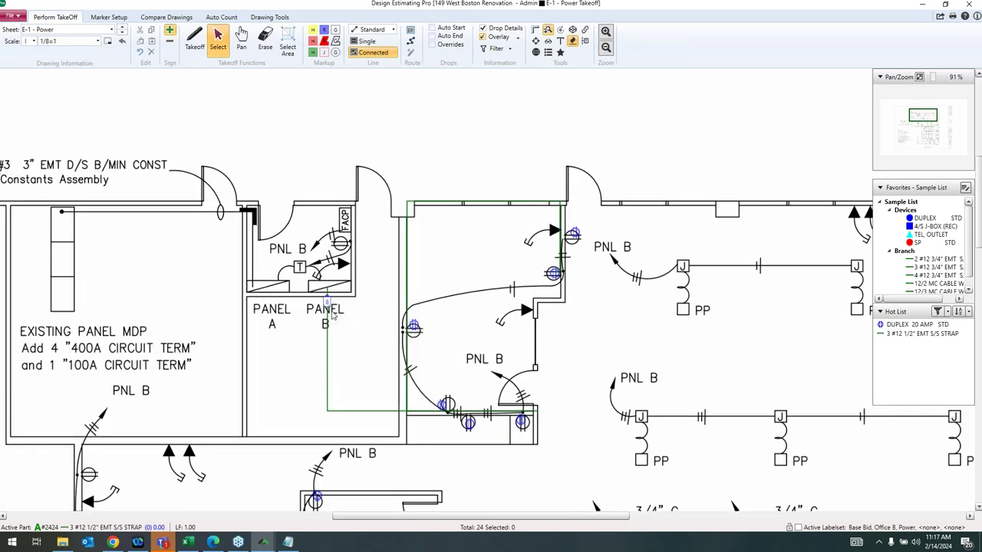
Set the drop at the Panel B end of the EMT run to 10.
left_click(329, 315)
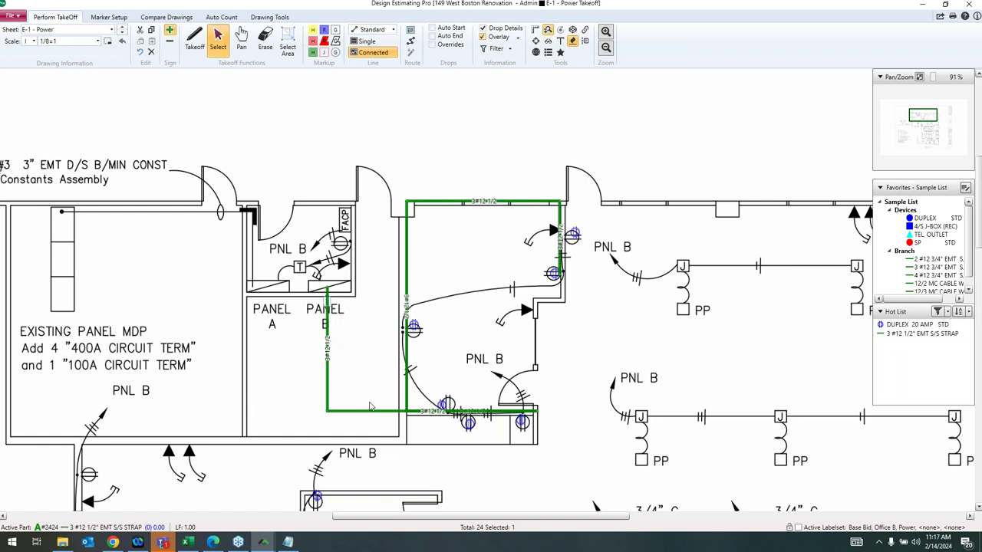
left_click(357, 323)
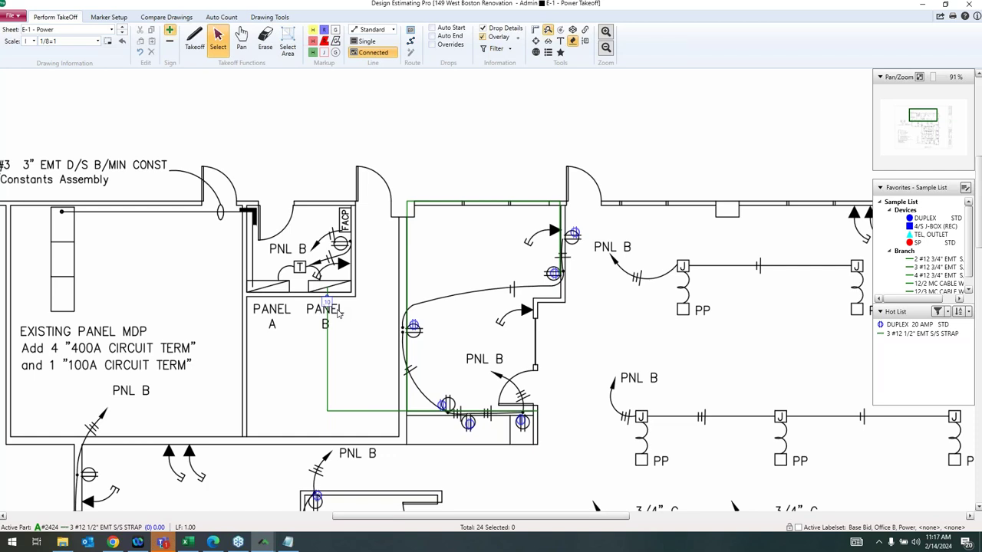
left_click_drag(349, 323, 261, 322)
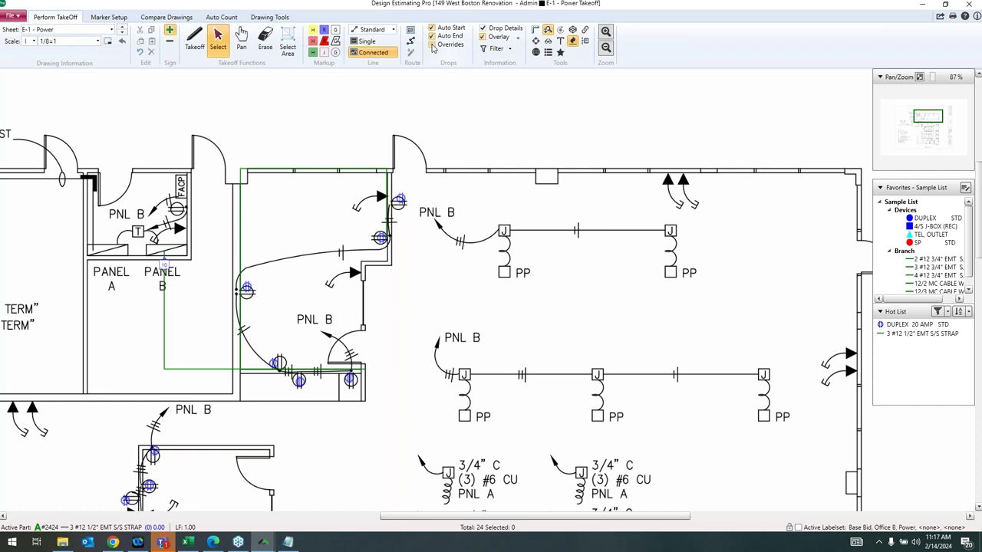
Enable drop overrides with automatic start and end drops, using 6 for the start and 10 for the end.
left_click(432, 45)
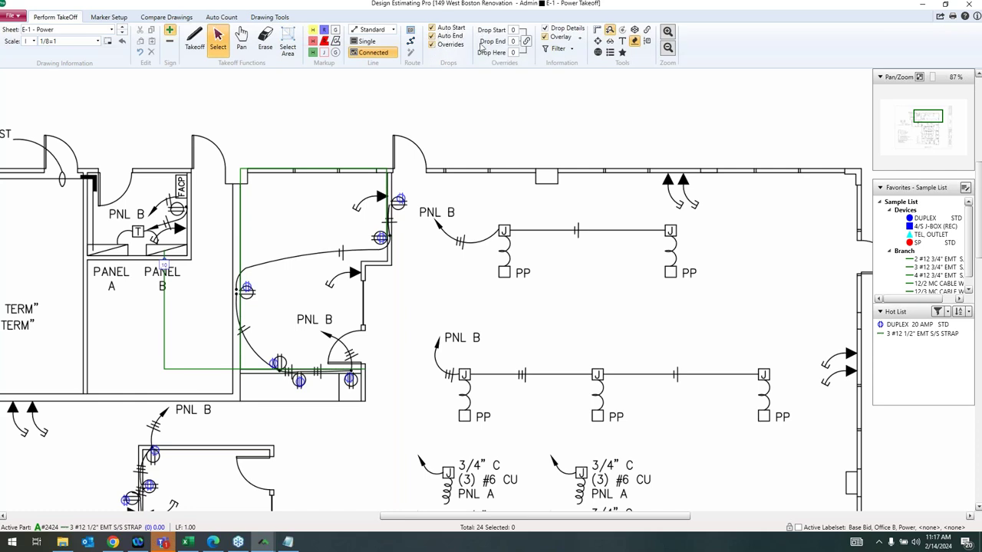
left_click(514, 30)
type("6")
type("1")
Take off a straight horizontal 3 #12 1/2" EMT run above the row of three tele-power poles.
left_click(194, 39)
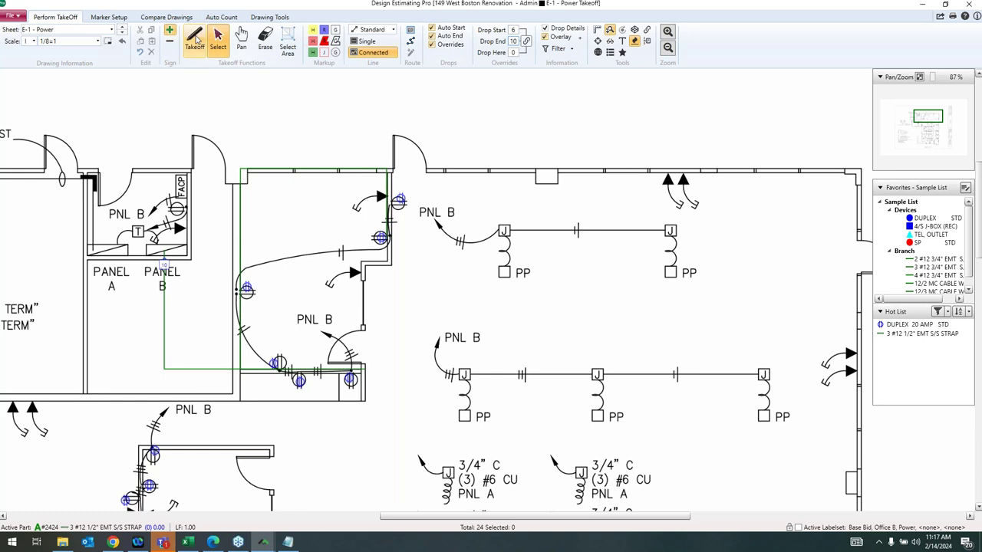
left_click(570, 338)
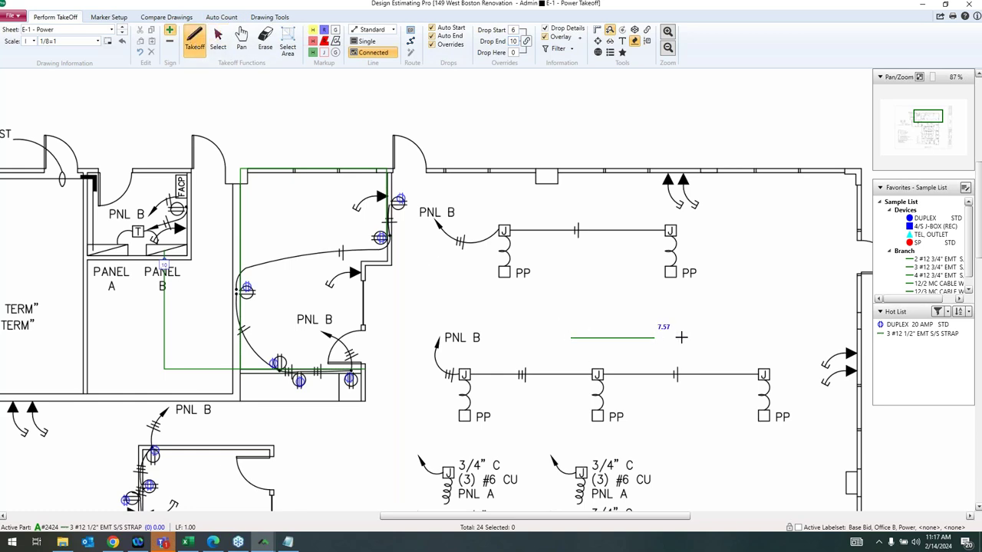
double_click(770, 336)
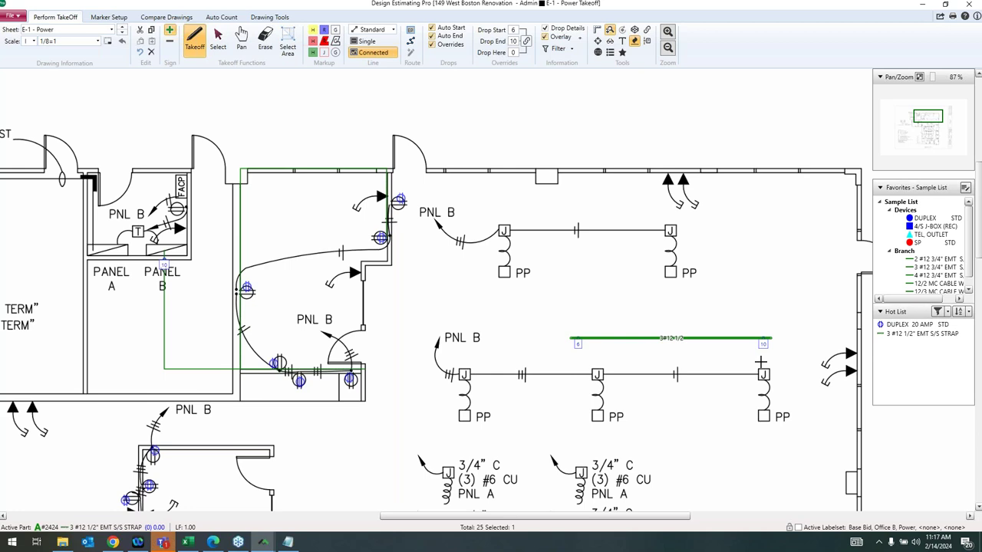
Turn off the automatic start and end drops and their overrides.
left_click_drag(457, 397, 474, 374)
scroll(473, 373, "down", 2)
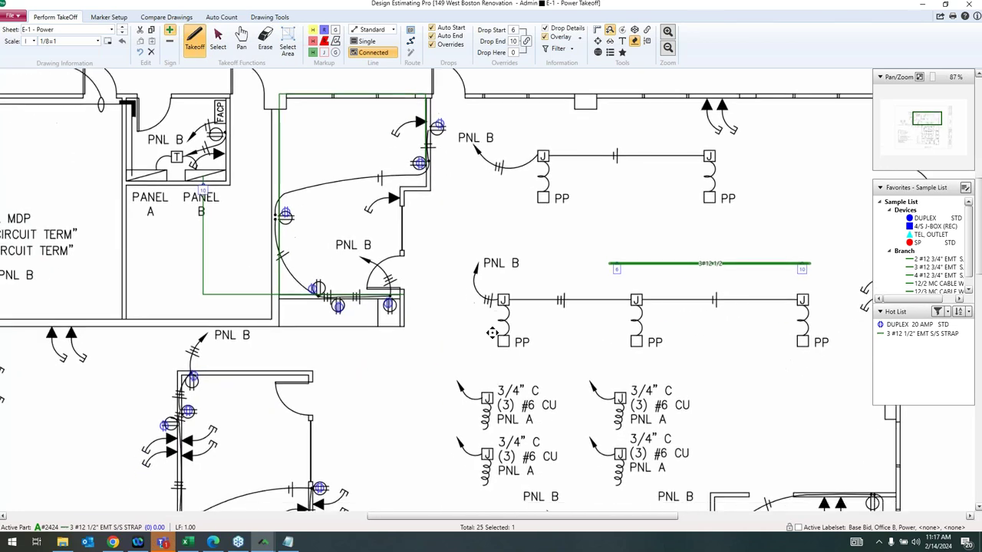
scroll(475, 383, "down", 1)
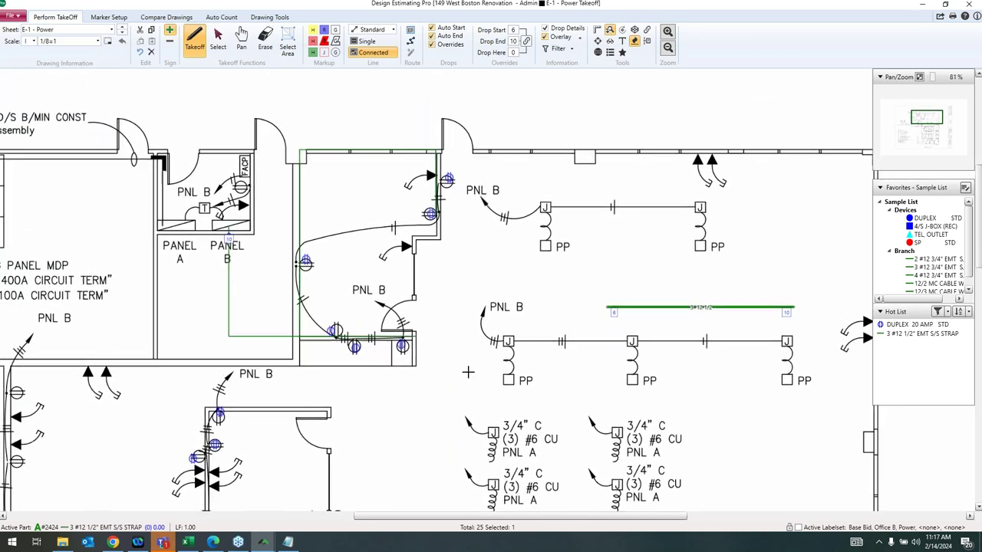
left_click(432, 44)
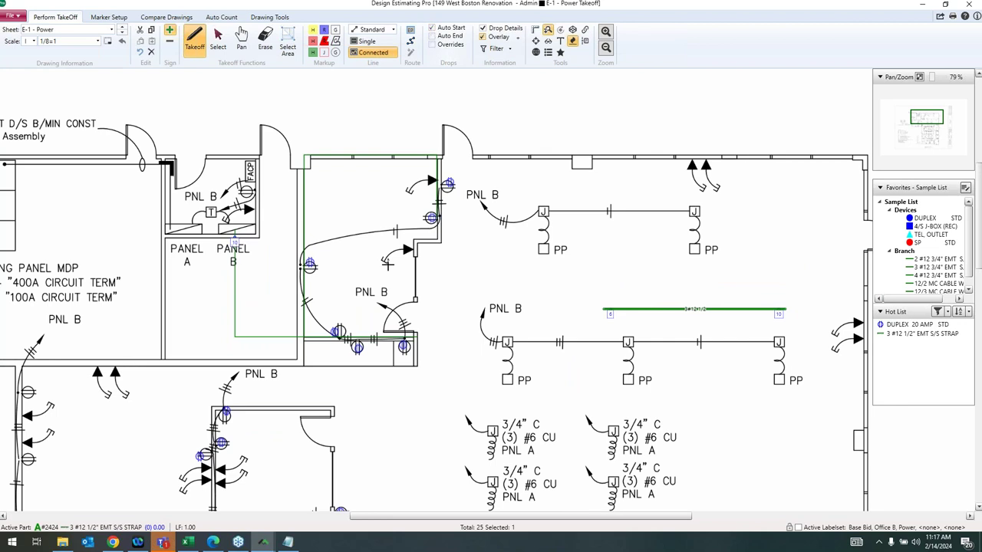
Display the takeoff legend on the sheet and move it into the blank area above the Panel A and B riser diagram.
scroll(430, 340, "down", 3)
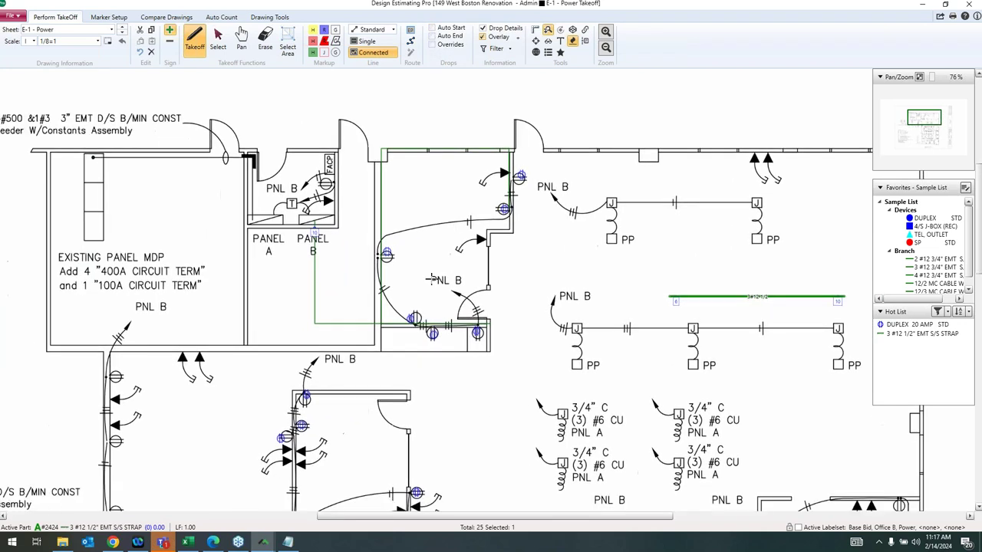
scroll(430, 339, "down", 5)
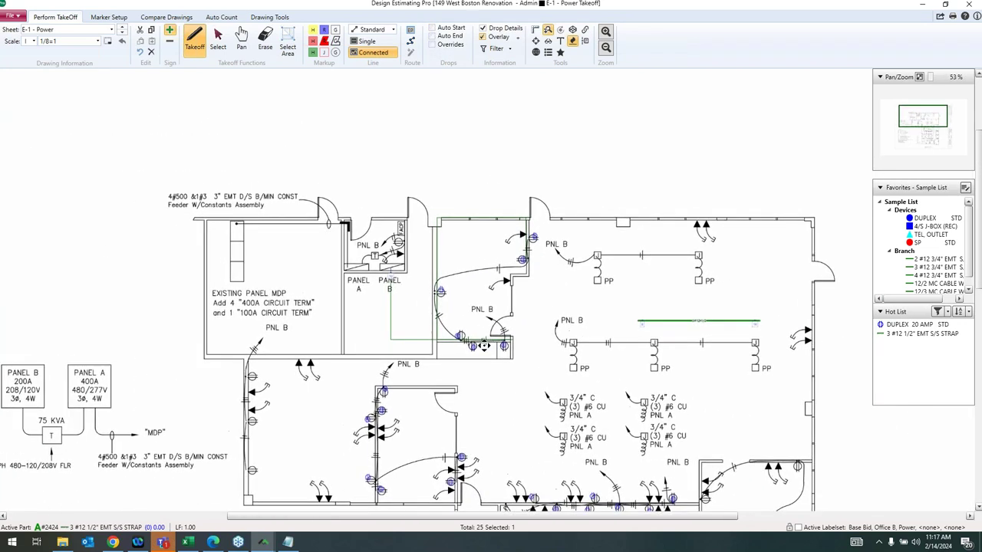
scroll(487, 347, "down", 1)
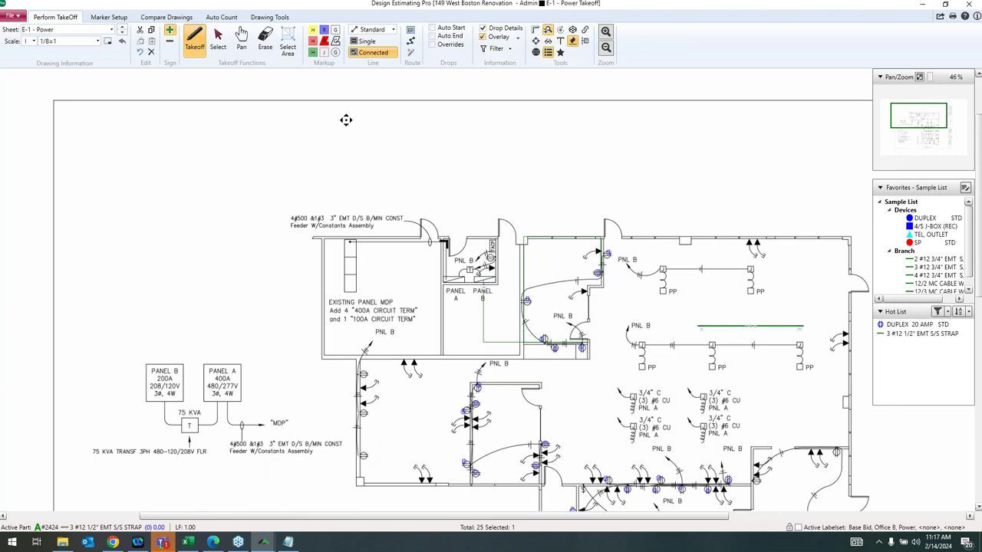
left_click_drag(362, 138, 397, 166)
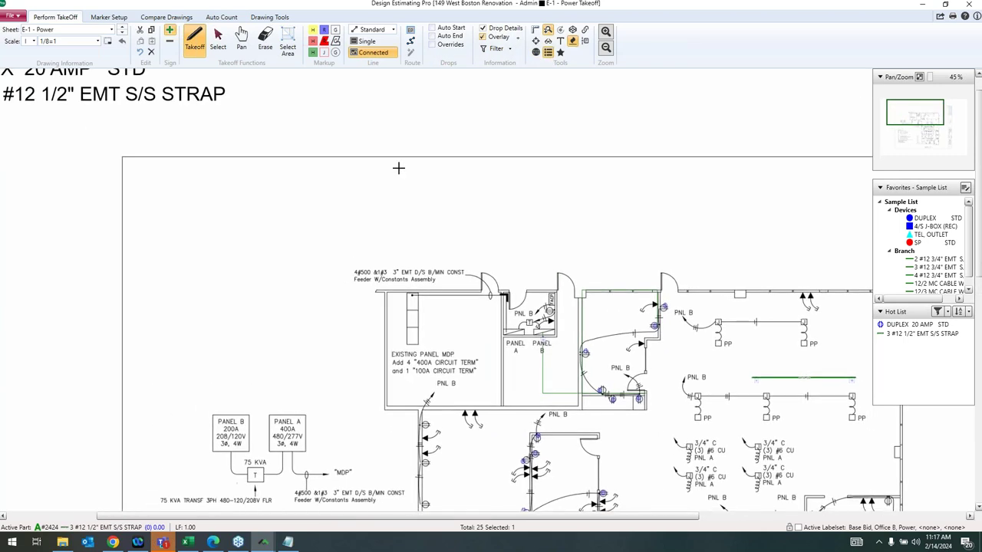
key("Escape")
left_click_drag(92, 92, 228, 305)
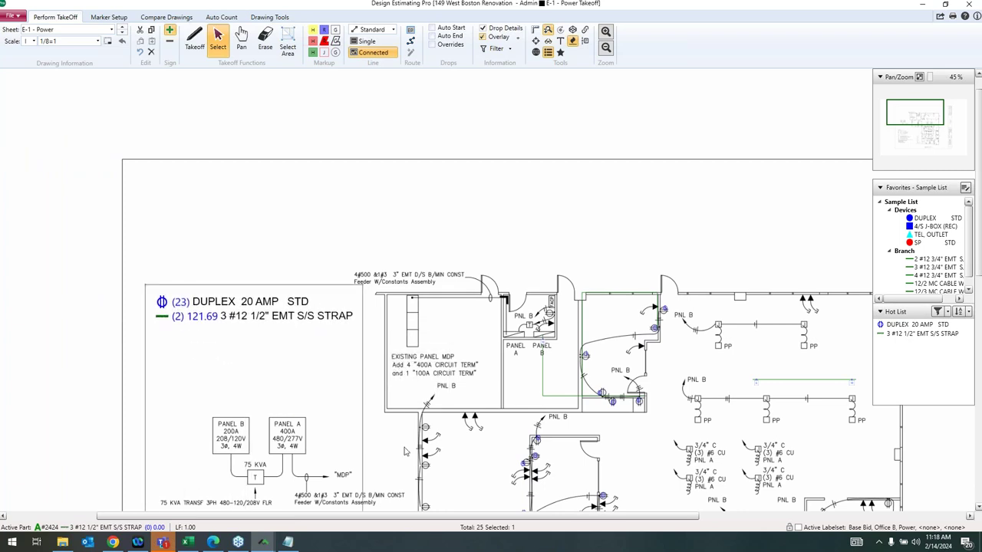
Reposition the Hot List and switch the active part between 3 #12 1/2" EMT S/S STRAP and DUPLEX 20 AMP STD, ending on the duplex.
mouse_move(606, 429)
left_mouse_down()
mouse_move(572, 416)
mouse_move(440, 296)
mouse_move(483, 333)
left_mouse_up()
scroll(483, 333, "down", 3)
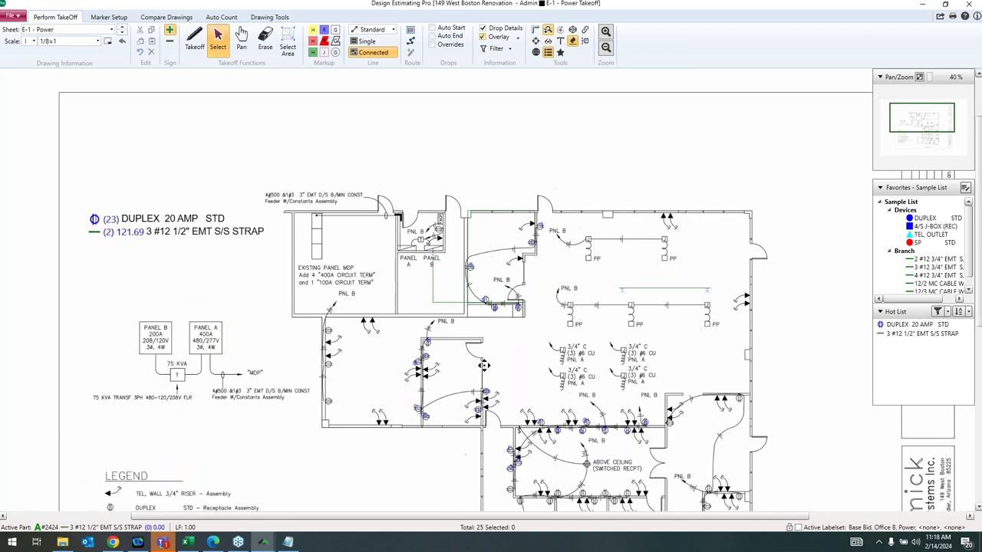
scroll(482, 333, "down", 2)
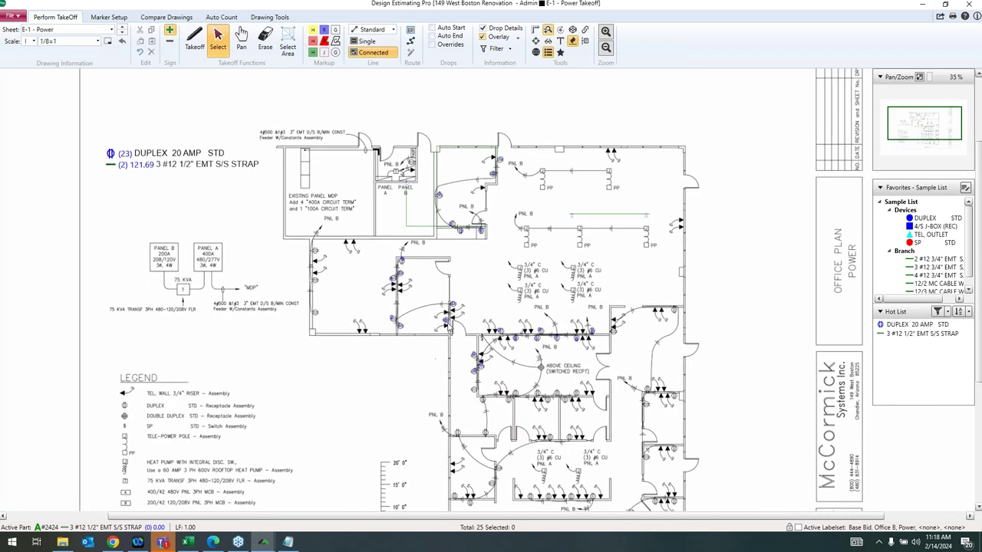
left_click_drag(912, 313, 903, 344)
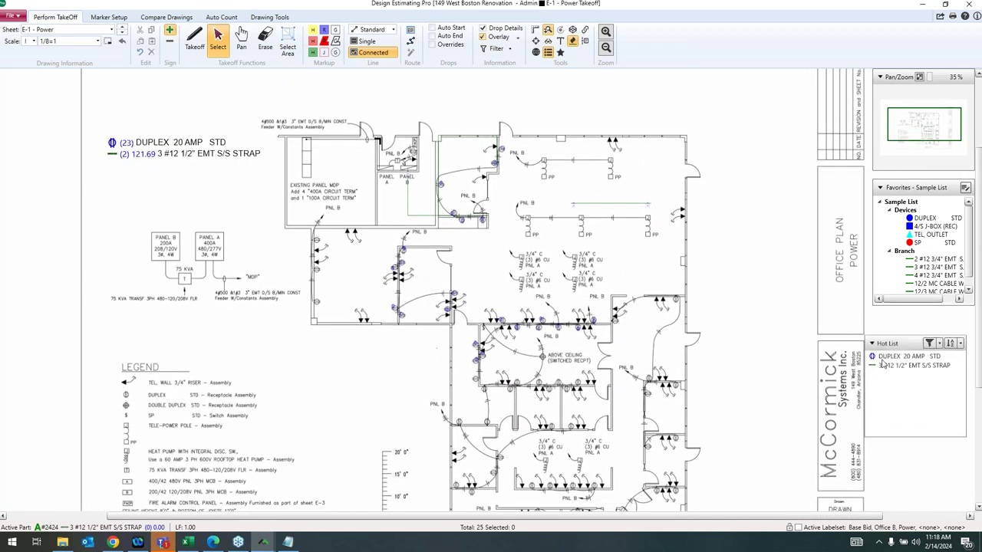
left_click(889, 366)
left_click(889, 356)
left_click(894, 366)
left_click(897, 358)
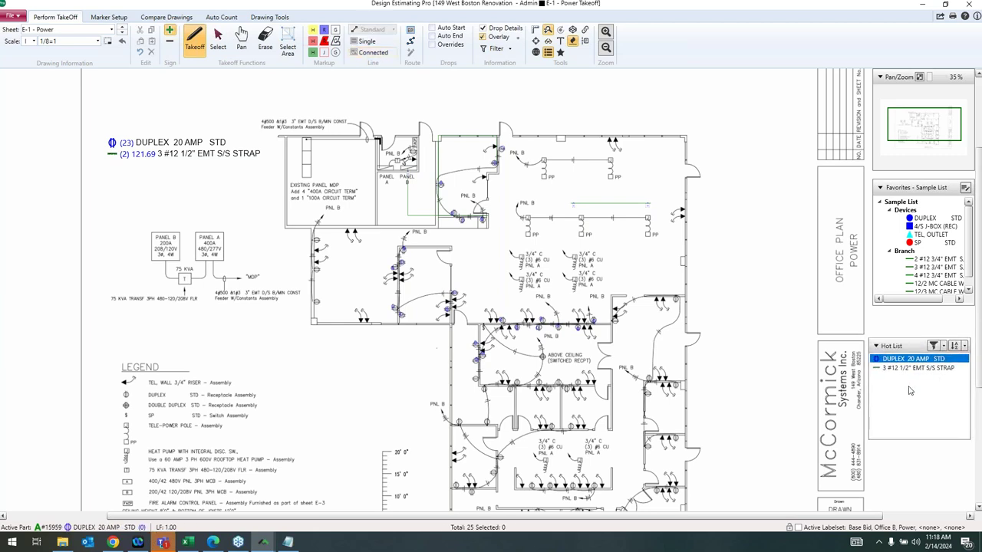
Enlarge the Favorites Sample List and place one SP STD switch assembly from it beside the upper office's exterior door.
left_click_drag(924, 188, 917, 195)
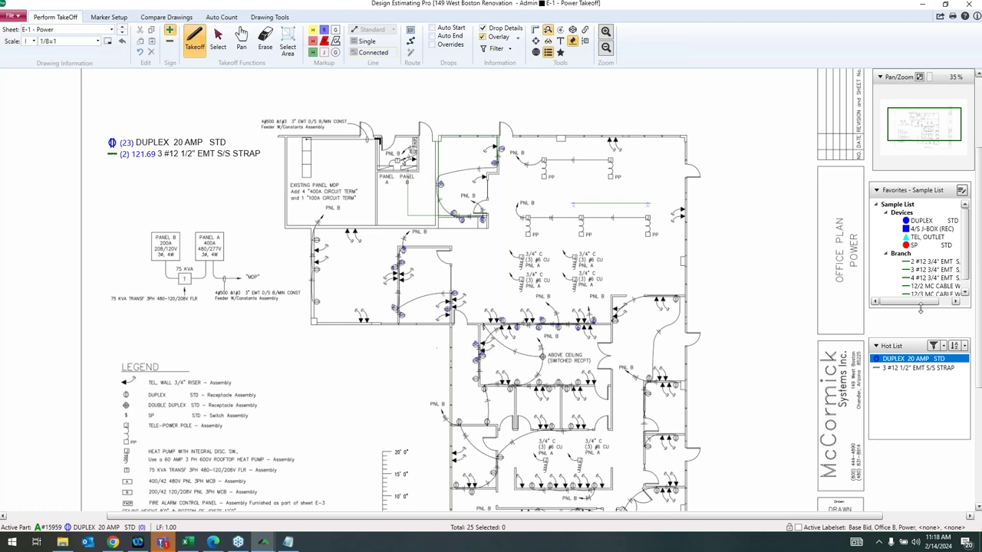
left_click_drag(920, 310, 921, 322)
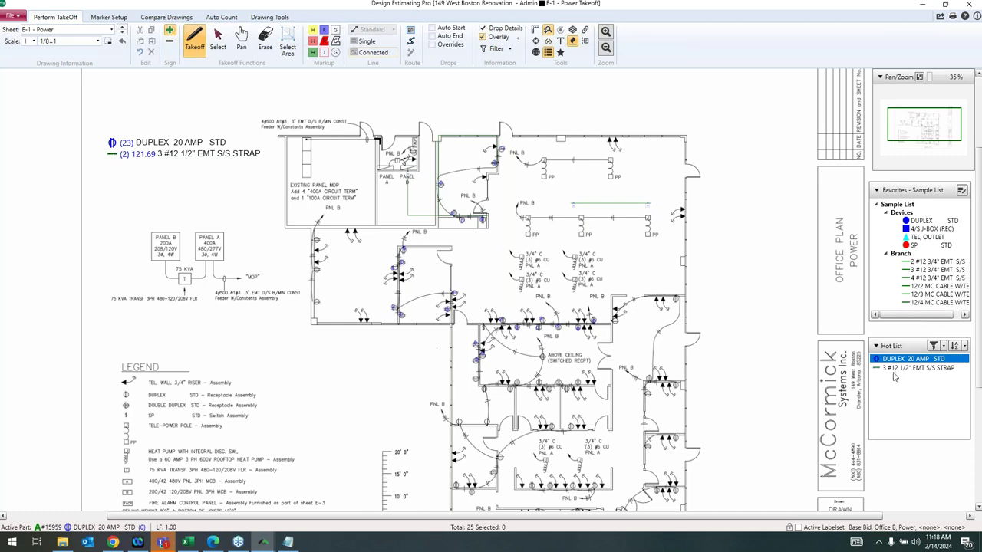
left_click(916, 245)
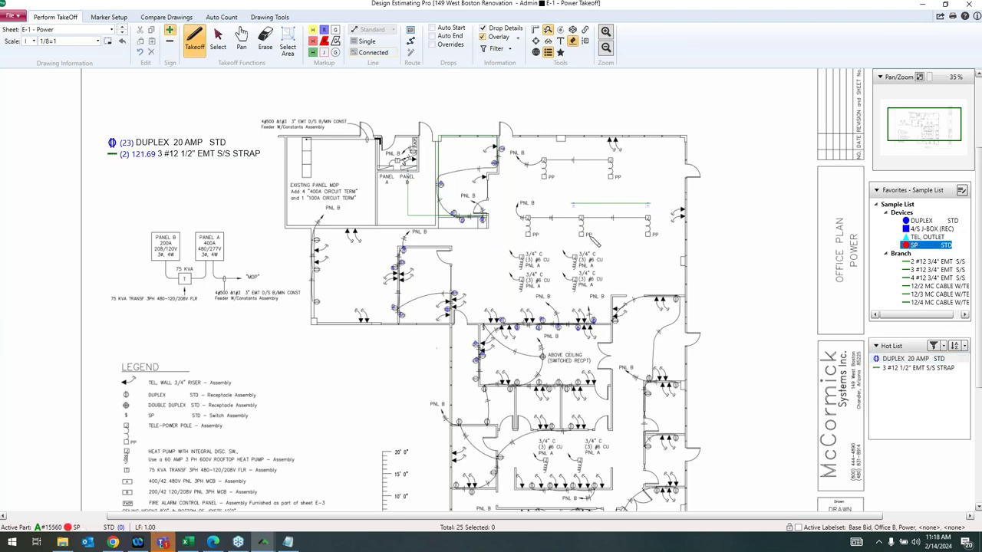
left_click(497, 141)
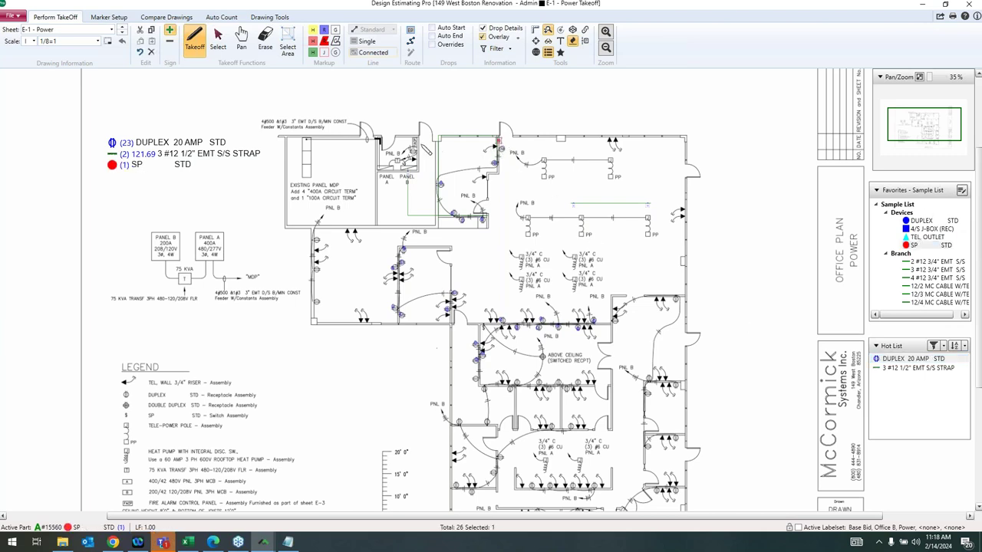
Place two more SP STD switches, one in the Panel A and B room and one on the upper wall of the existing MDP room.
left_click(417, 143)
left_click(351, 138)
mouse_move(418, 250)
left_mouse_down()
mouse_move(431, 288)
mouse_move(430, 277)
left_mouse_up()
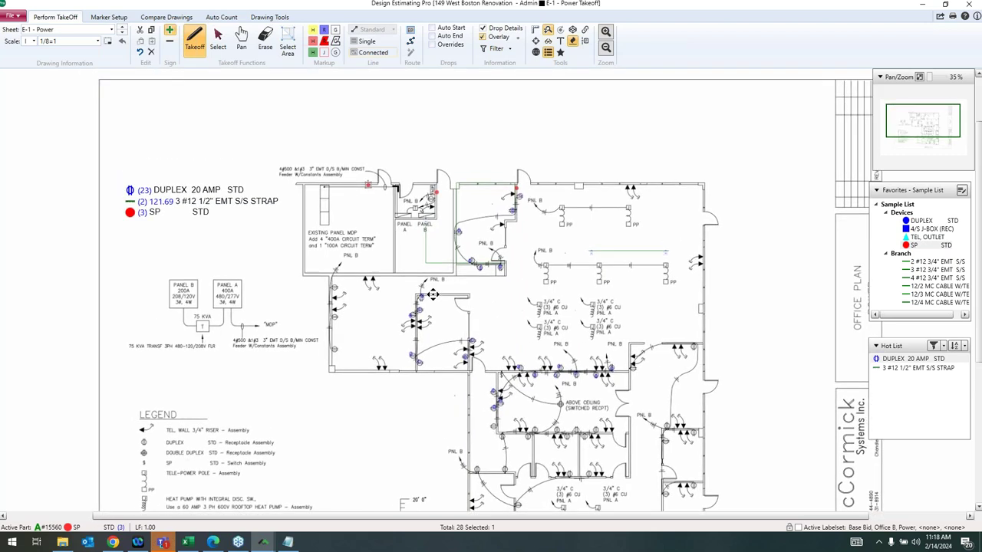
Change the SP STD switch assembly's shape style from a circle to the SP symbol, applied to matching parts and the main database.
scroll(387, 244, "up", 2)
scroll(388, 244, "up", 1)
double_click(357, 183)
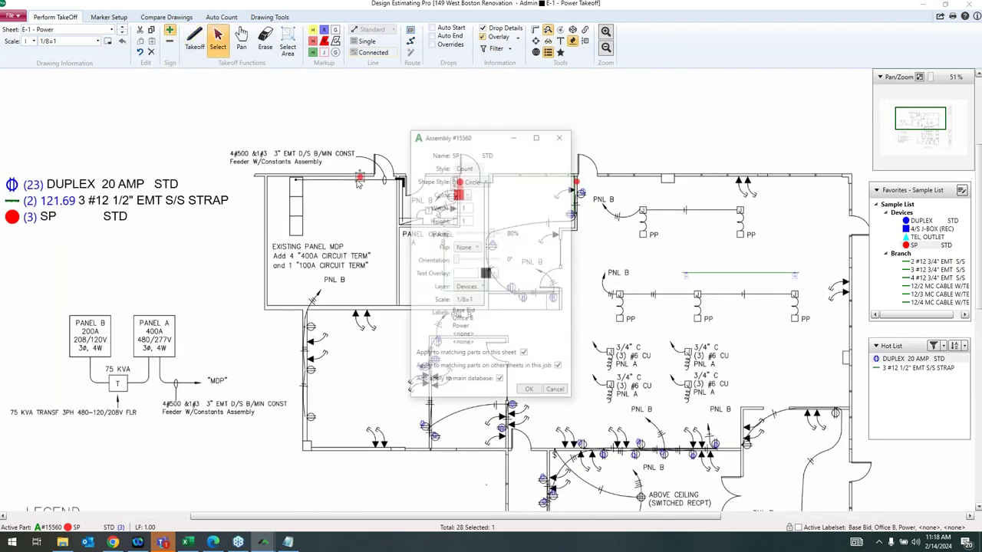
left_click(471, 180)
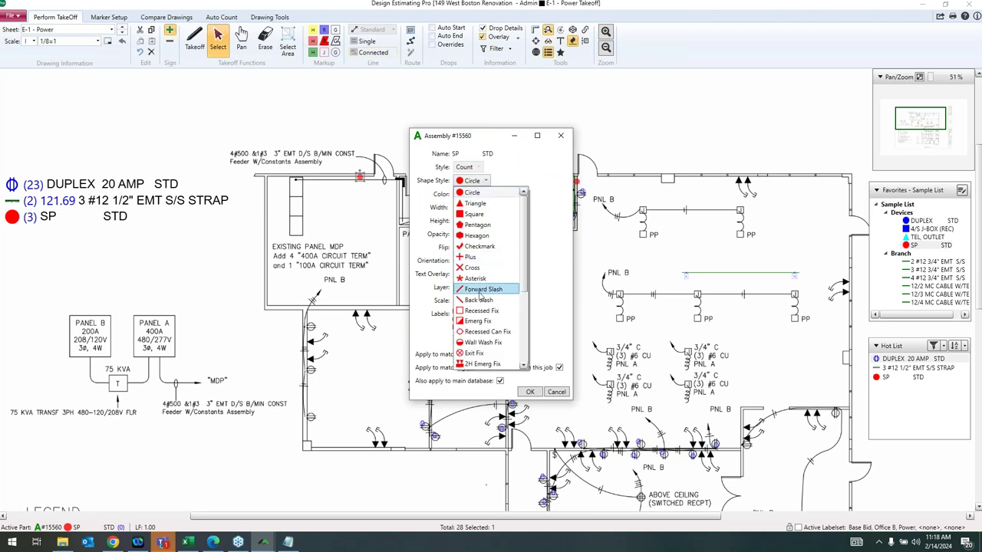
scroll(481, 296, "down", 3)
left_click(481, 299)
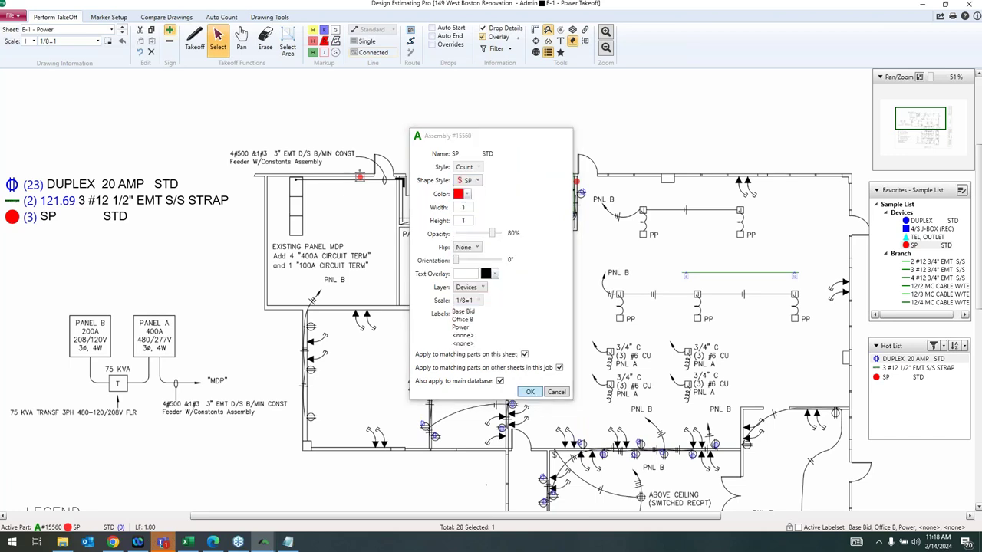
left_click(530, 392)
left_click_drag(496, 372, 477, 362)
Switch to sheet E-3 - Voice-Data-Fire-001 and set its scale to 1/8=1.
scroll(477, 362, "down", 3)
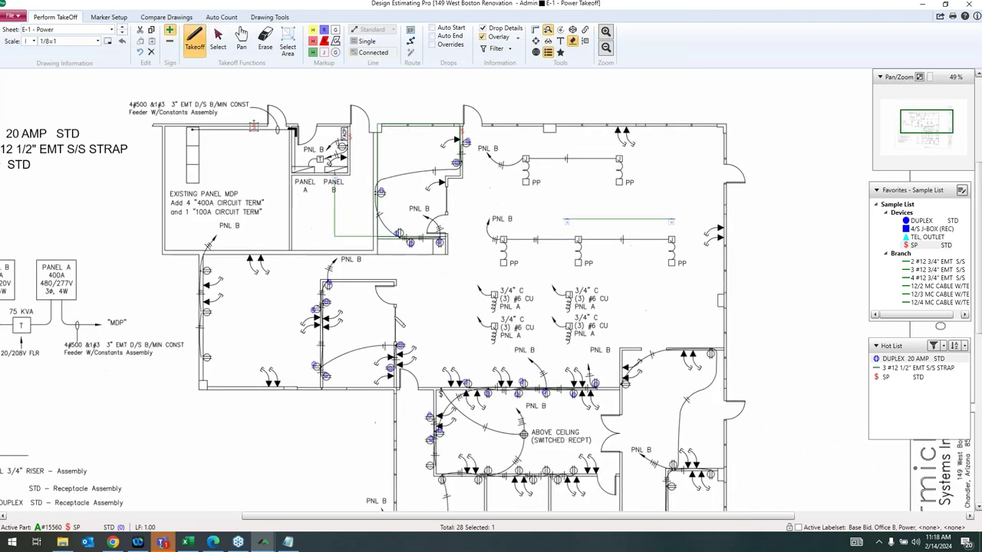
scroll(433, 273, "down", 3)
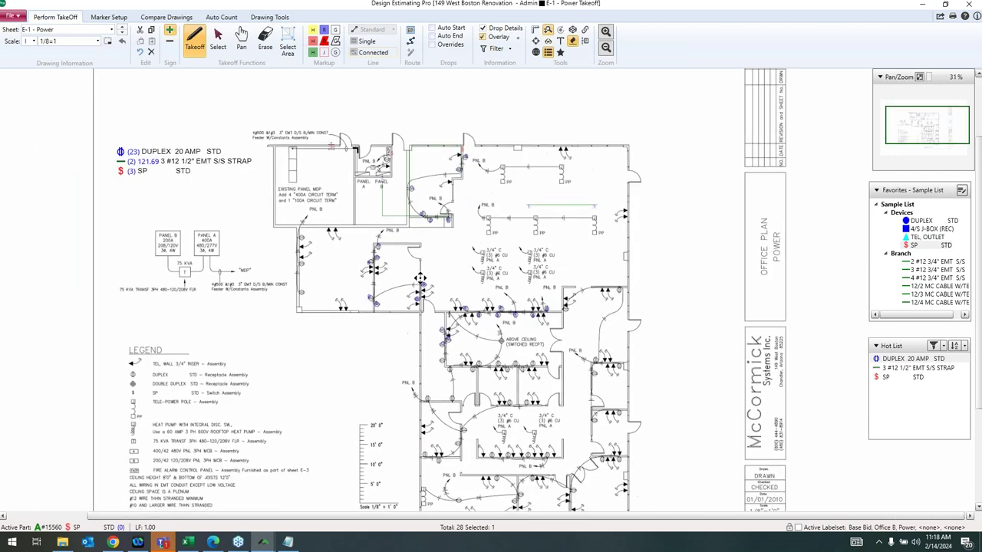
scroll(432, 272, "down", 1)
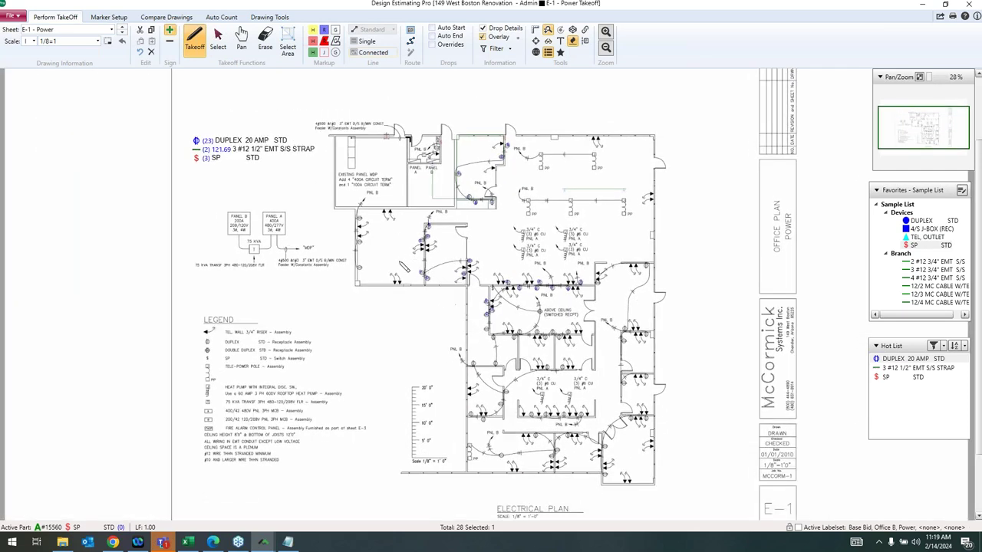
scroll(399, 276, "up", 1)
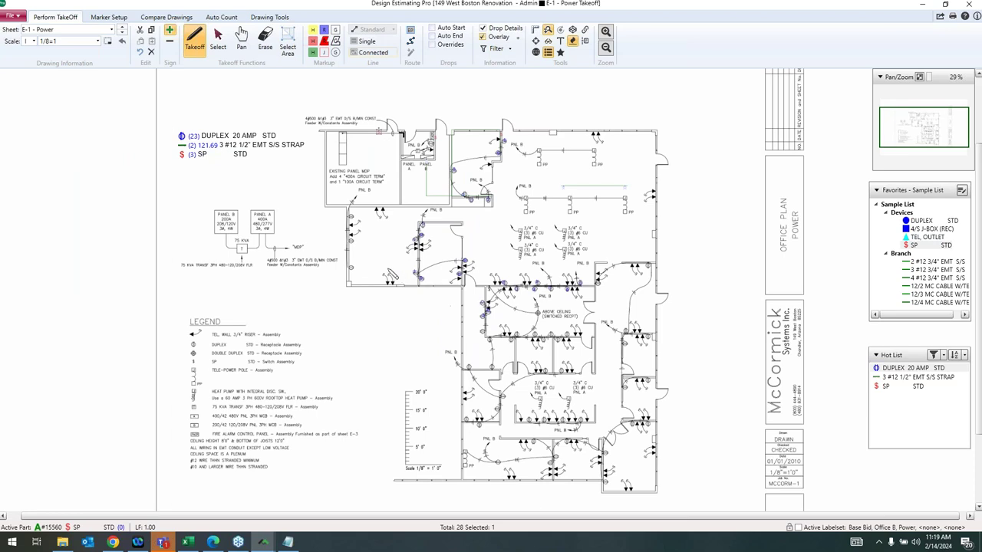
left_click(111, 29)
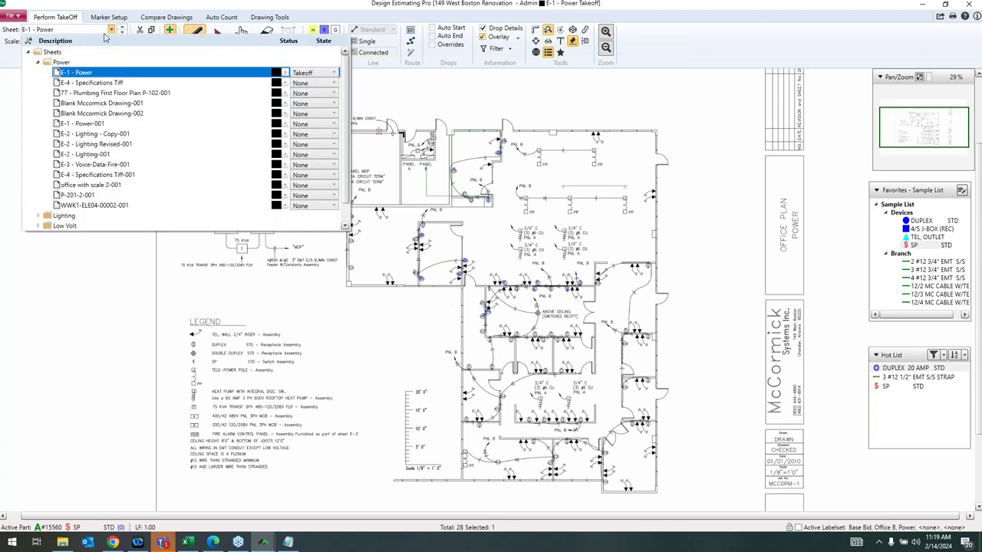
left_click(98, 165)
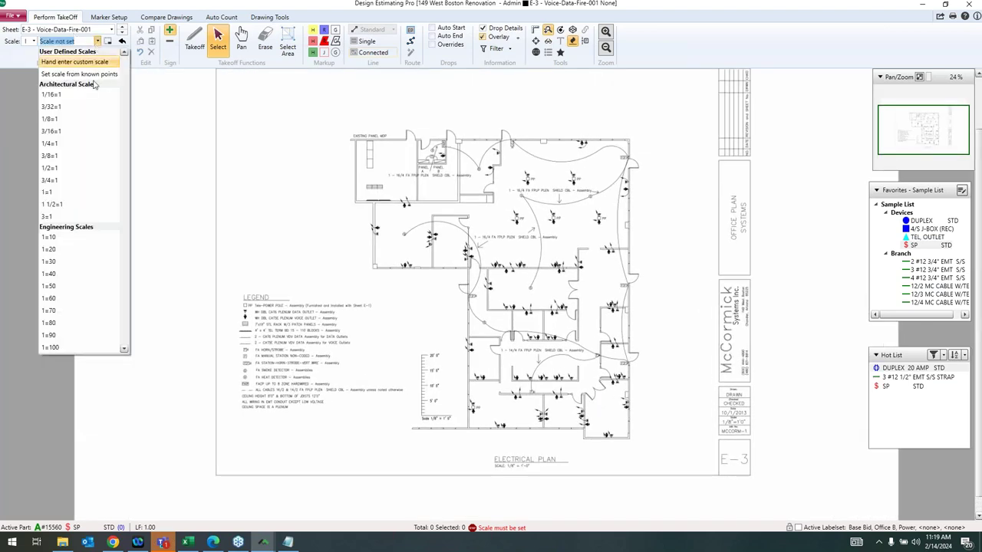
left_click(69, 118)
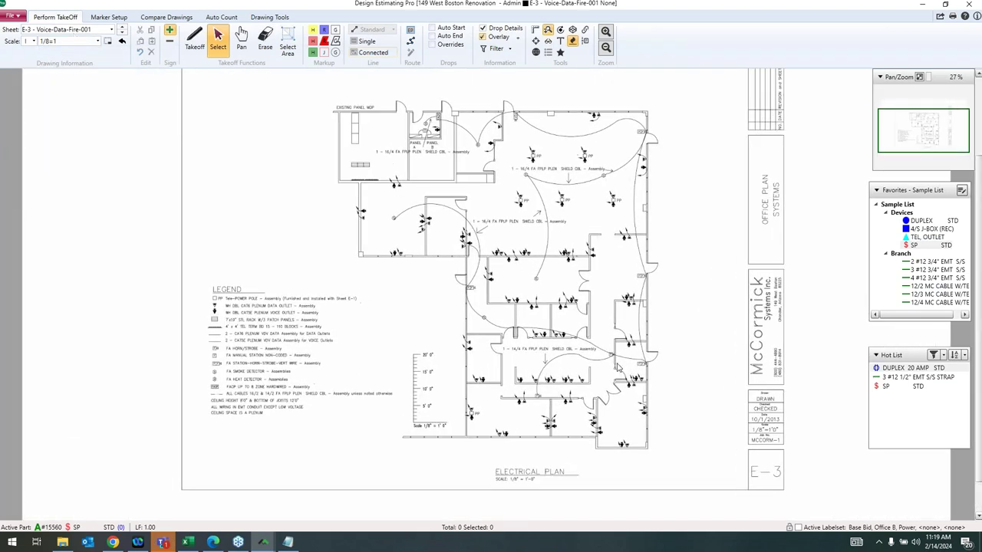
Define a rectangular Auto Count search area around the entire floor plan.
left_click(221, 17)
left_click(20, 39)
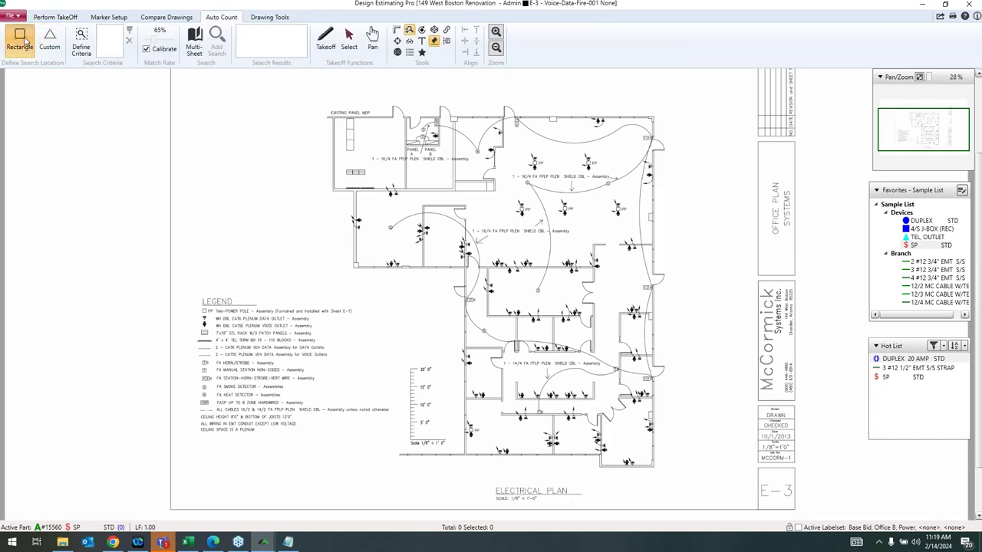
mouse_move(331, 107)
left_mouse_down()
mouse_move(606, 300)
mouse_move(652, 388)
mouse_move(662, 471)
left_mouse_up()
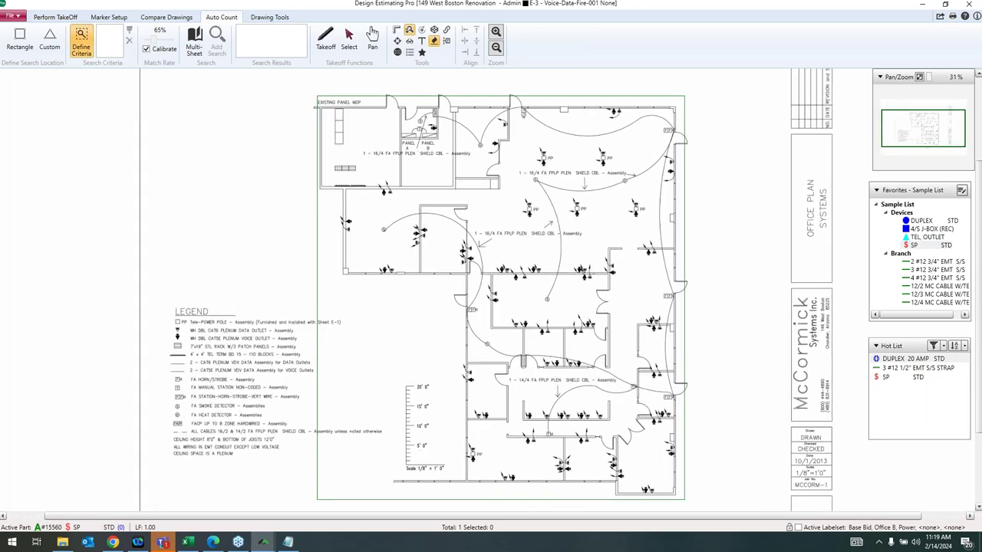
Capture the solid WD triangle on the floor plan's right exterior wall as the search criterion and run the Auto Count search.
scroll(659, 171, "up", 3)
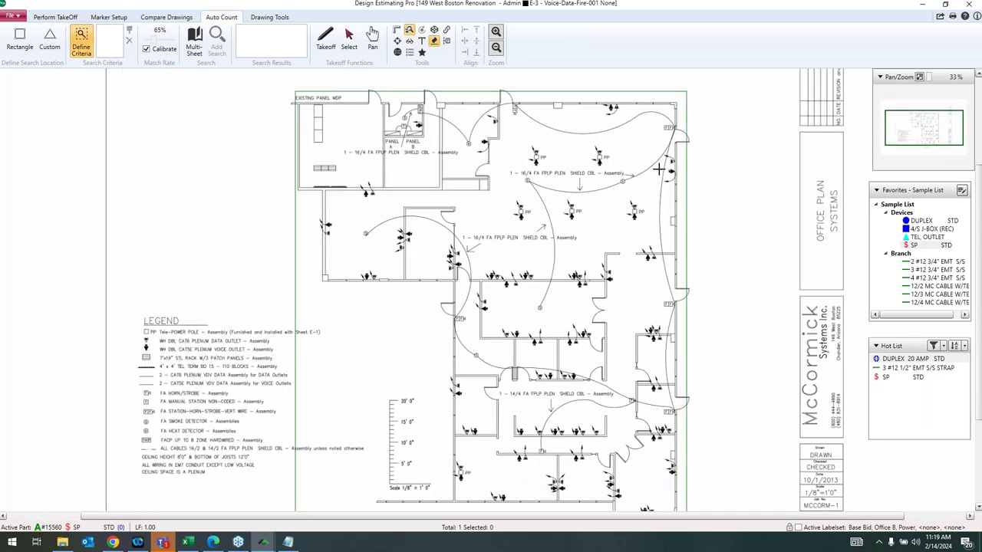
scroll(671, 174, "up", 4)
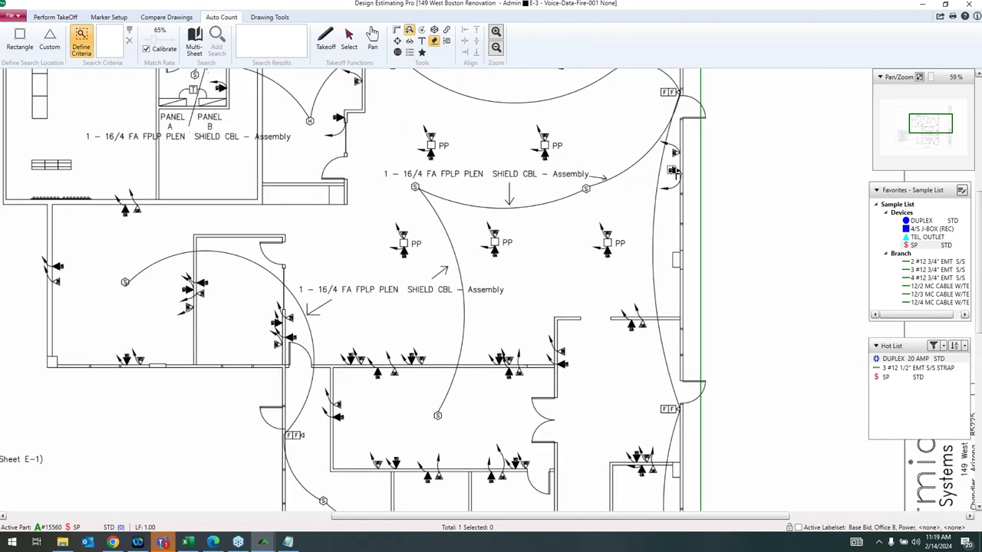
left_click(673, 170)
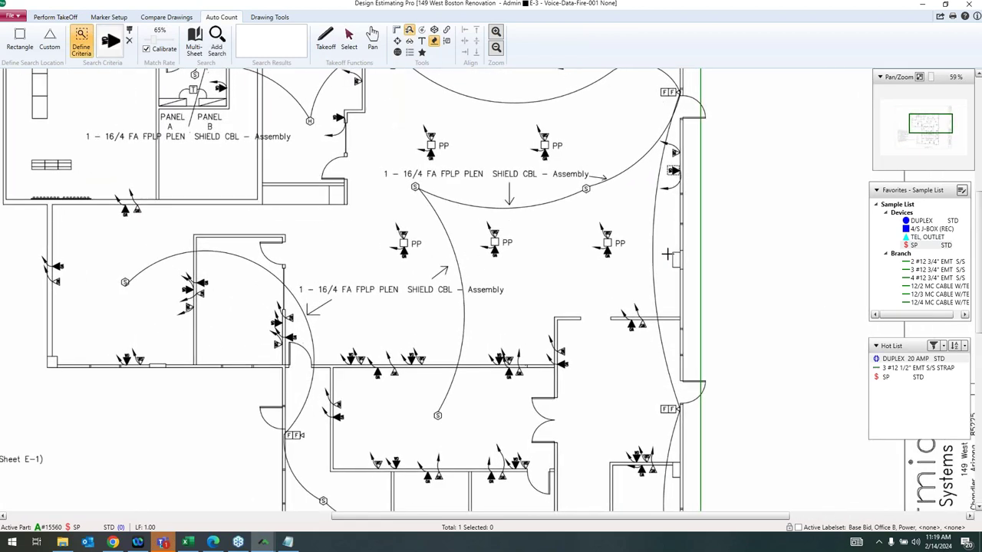
left_click(218, 45)
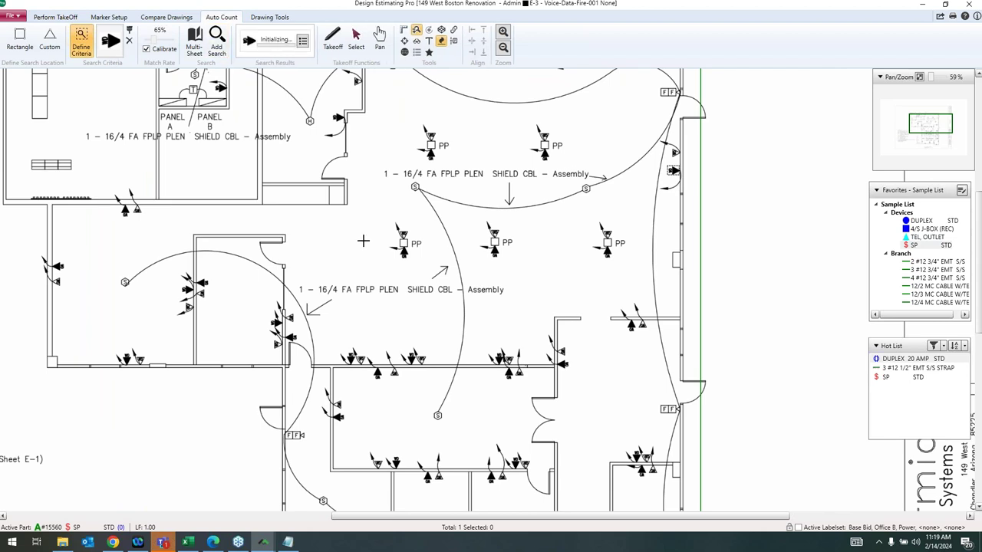
scroll(496, 157, "up", 1)
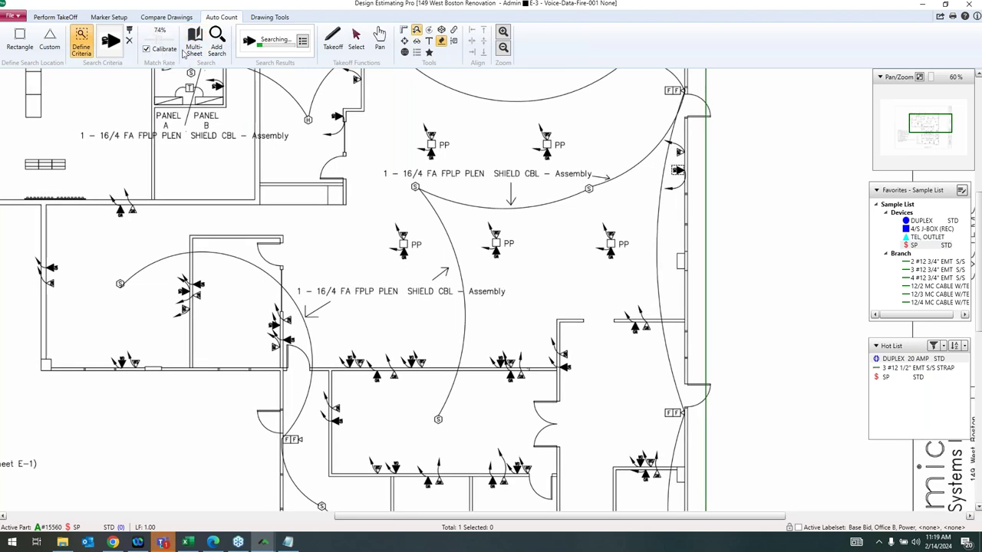
scroll(359, 221, "down", 5)
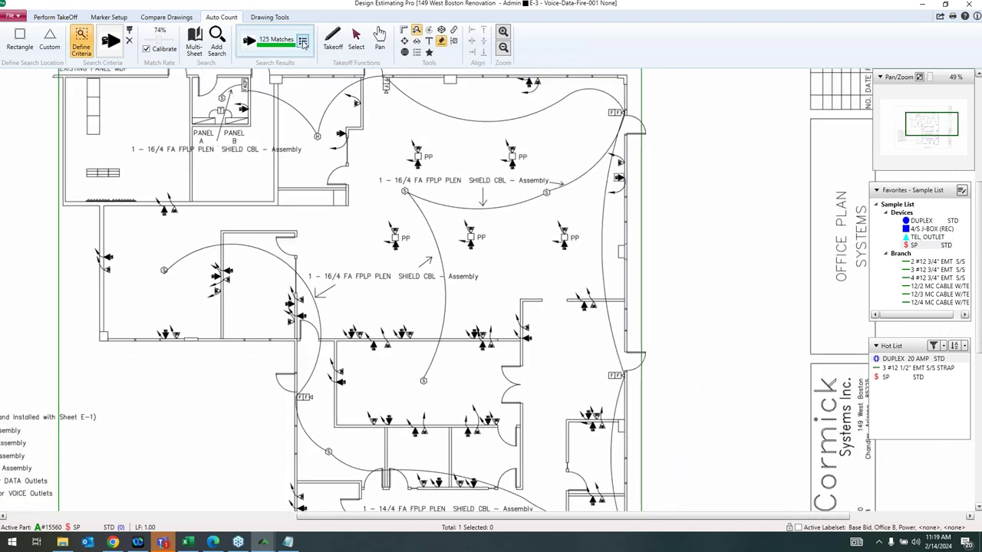
Open the symbol search results, check all matches and review the list down to the weaker ones.
left_click(303, 42)
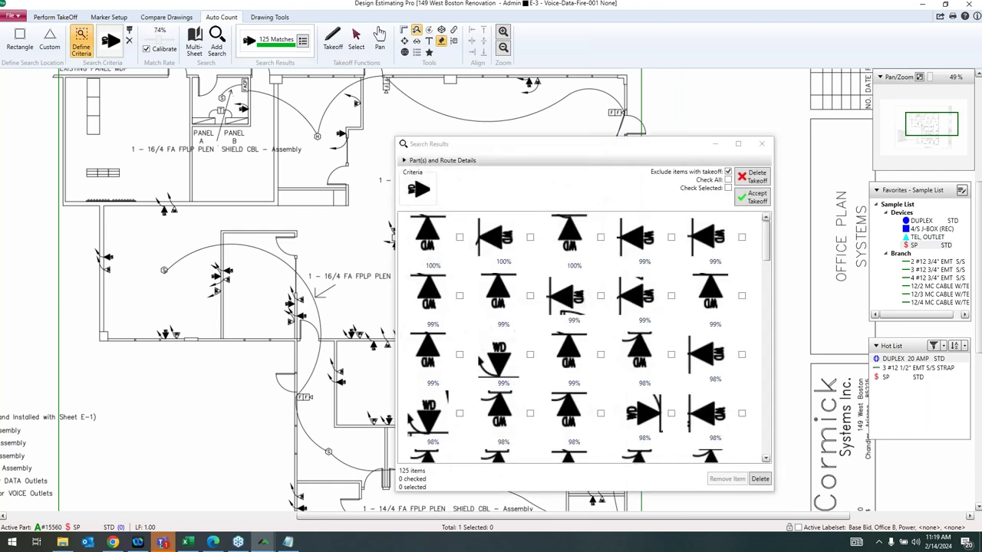
left_click(728, 181)
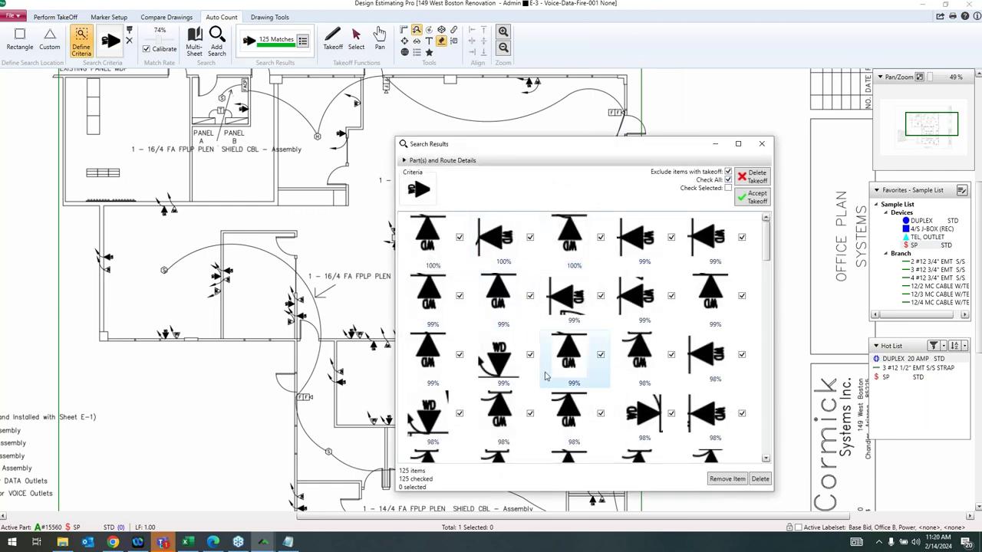
scroll(546, 376, "down", 5)
scroll(545, 376, "down", 5)
scroll(546, 374, "down", 6)
scroll(545, 374, "up", 6)
Uncheck every search result after the last solid triangle, the 85% match.
left_click(715, 277)
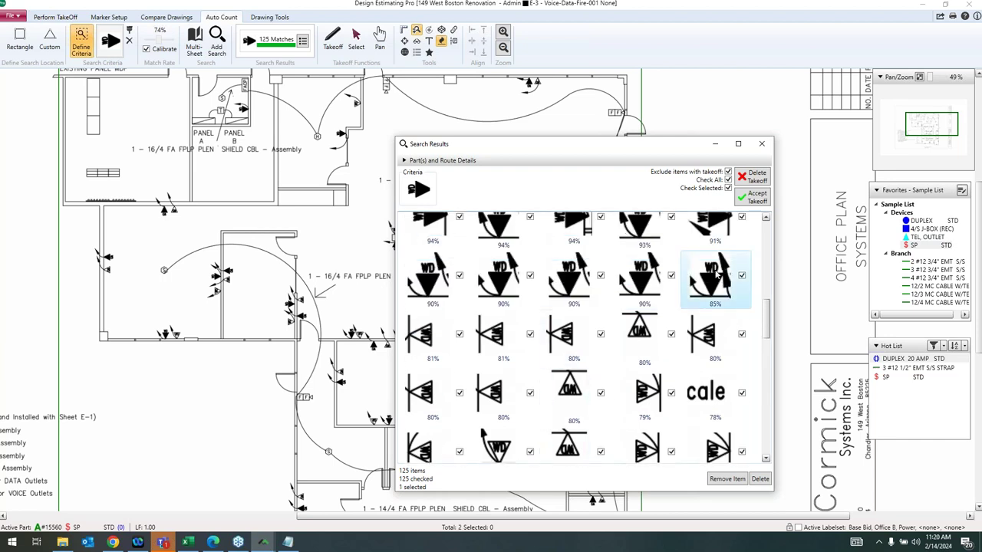
right_click(716, 272)
left_click(767, 356)
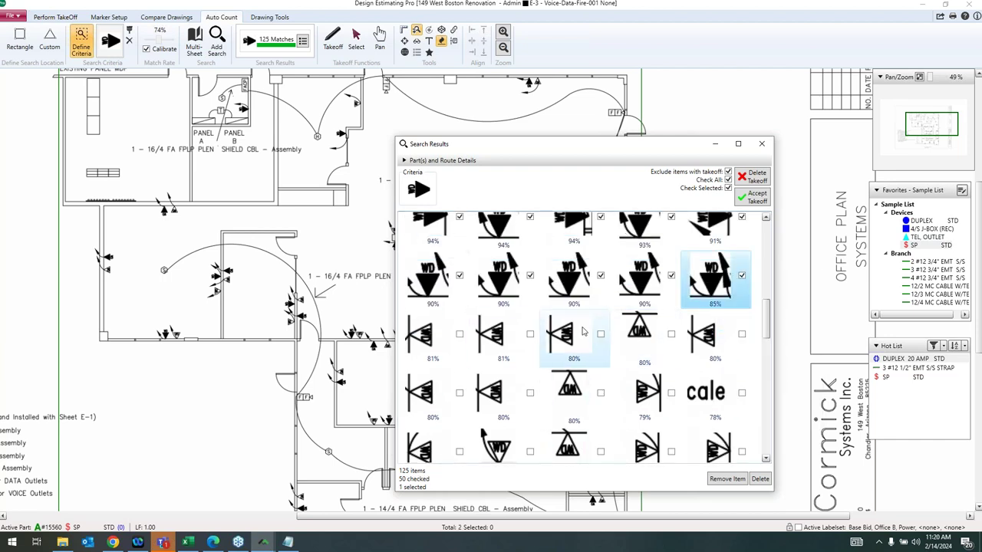
Locate several of the checked 94% and 96% matches on the drawing from the search results.
scroll(575, 307, "up", 2)
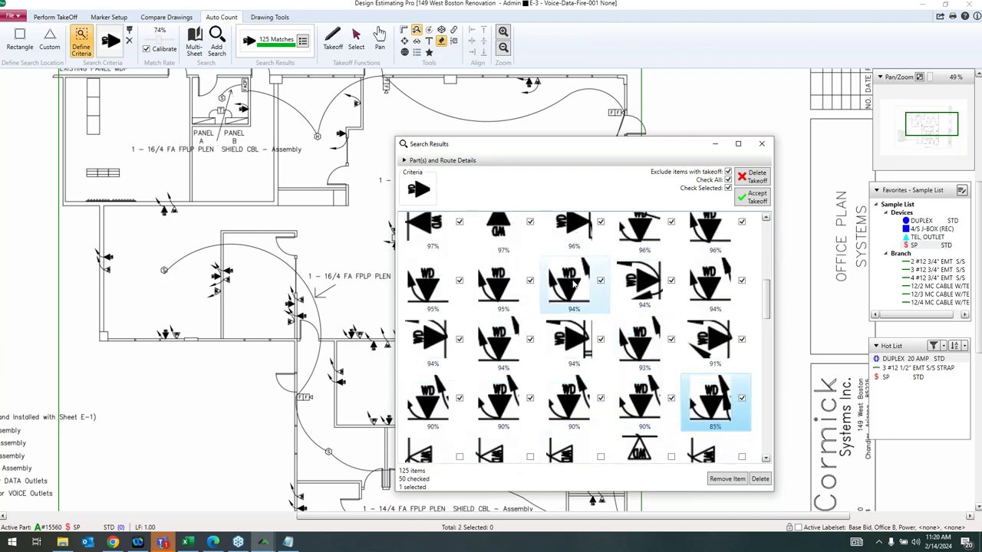
left_click(574, 284)
mouse_move(474, 146)
left_mouse_down()
mouse_move(507, 147)
mouse_move(603, 188)
left_mouse_up()
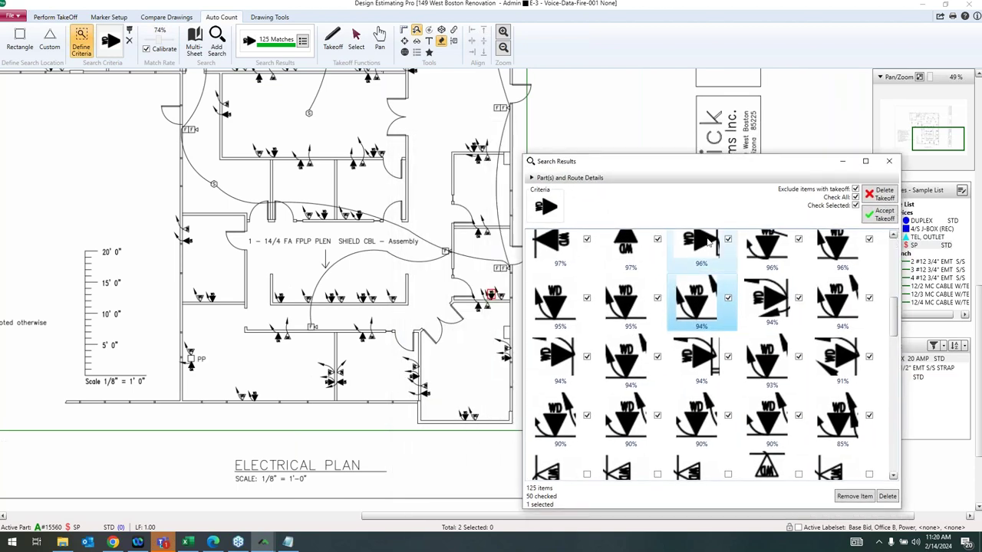
left_click(767, 315)
left_click(698, 249)
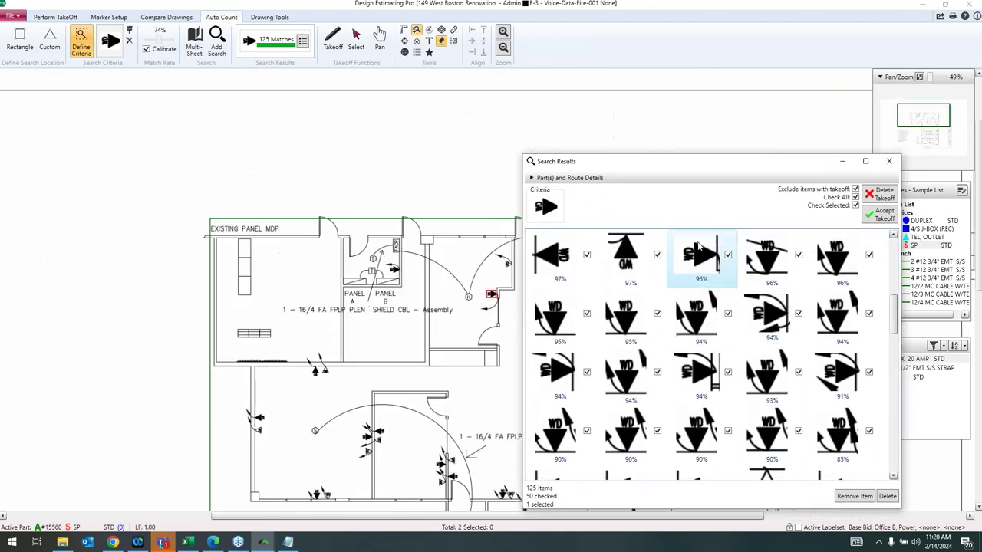
left_click(767, 254)
Assign TEL, OUTLET from the Favorites Sample List to the checked matches and accept the takeoff.
mouse_move(666, 155)
left_mouse_down()
mouse_move(666, 112)
mouse_move(480, 111)
left_mouse_up()
left_click(921, 237)
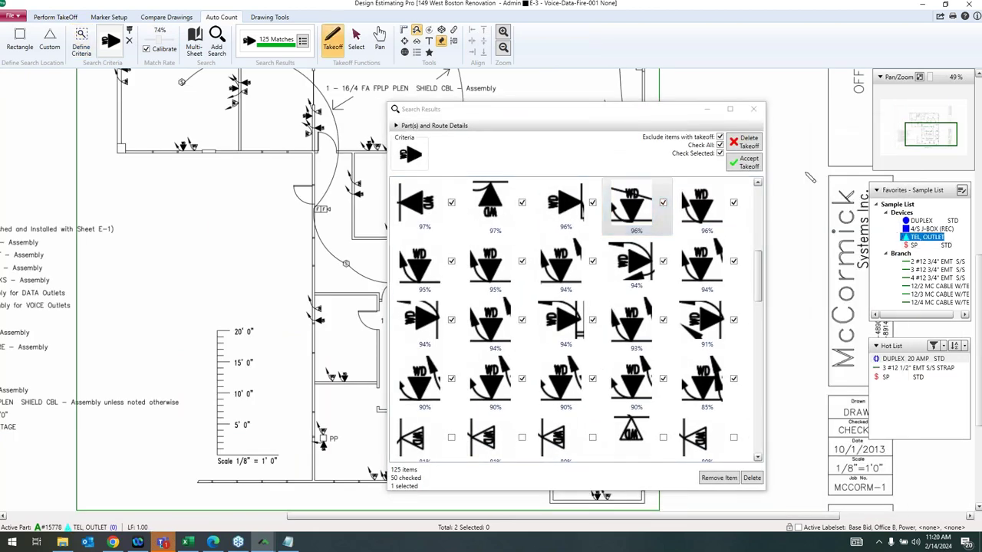
left_click(756, 167)
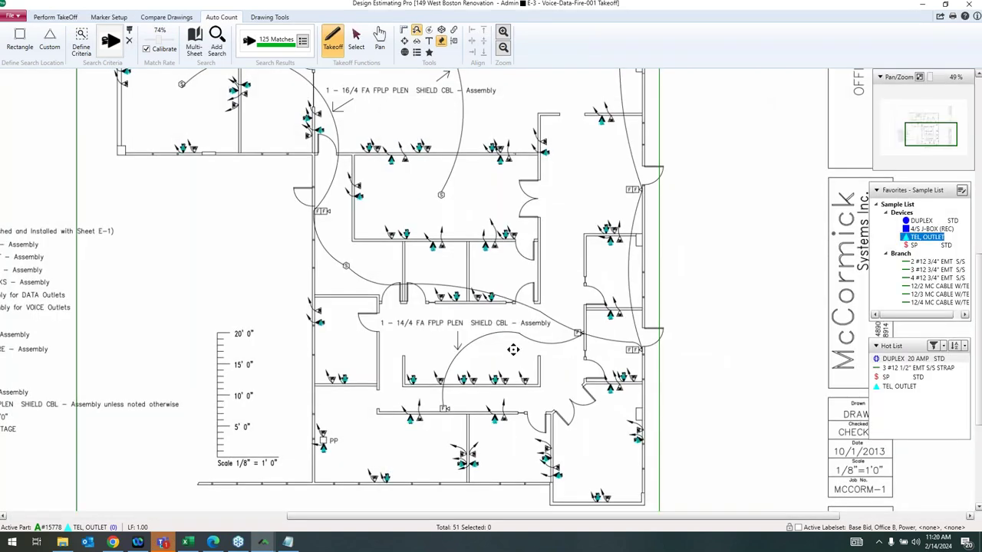
Display the takeoff legend on the sheet and place it in the blank area beside the MDP room.
scroll(512, 350, "down", 3)
scroll(499, 343, "down", 3)
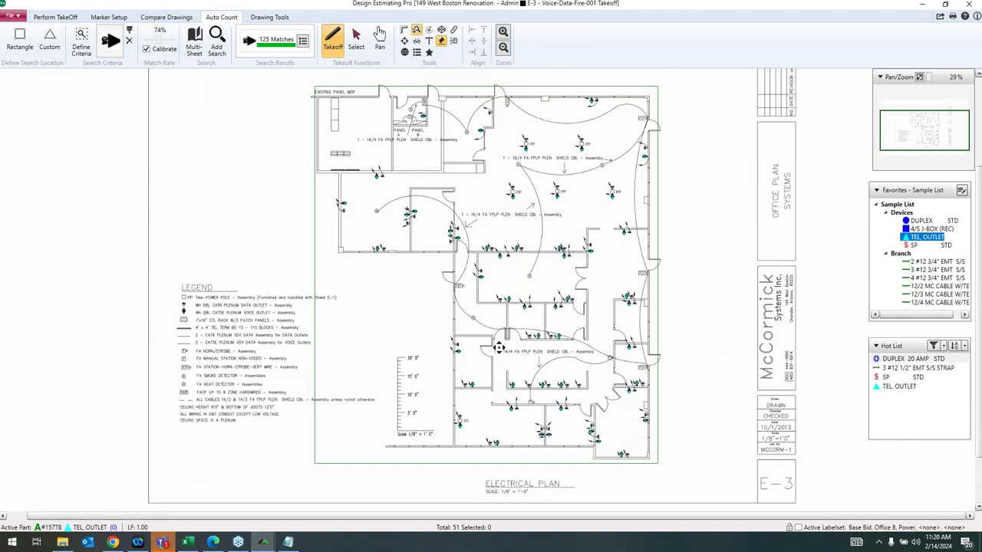
key("Escape")
left_click_drag(197, 114, 267, 263)
left_click_drag(572, 459, 561, 386)
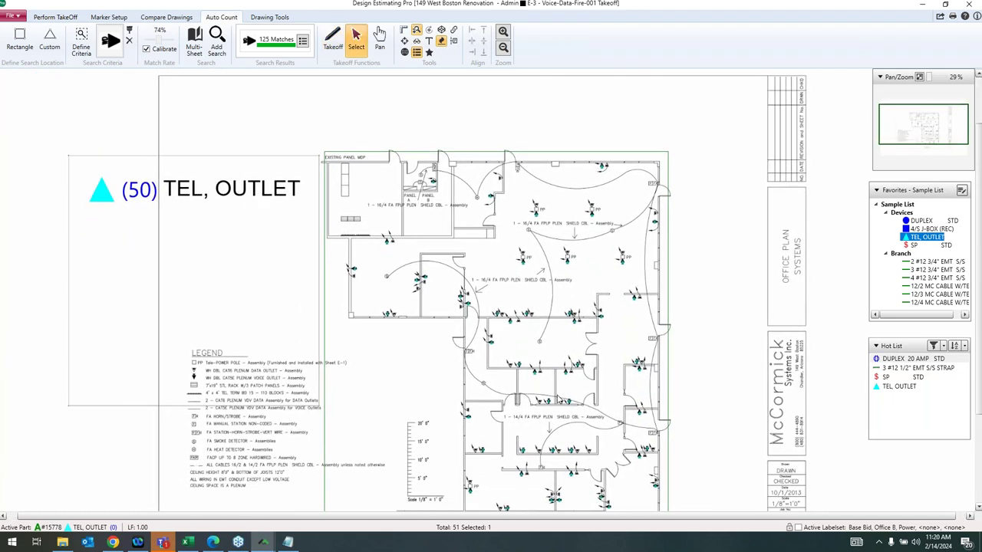
Examine the counted TEL, OUTLET symbols across the E-3 drawing and the commands available for a single outlet symbol.
scroll(558, 384, "down", 2)
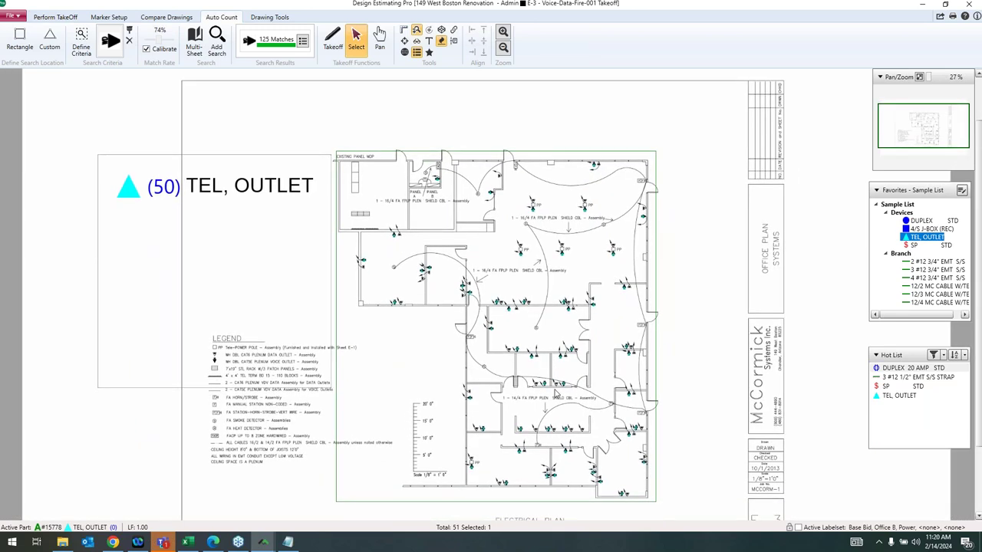
scroll(553, 378, "up", 2)
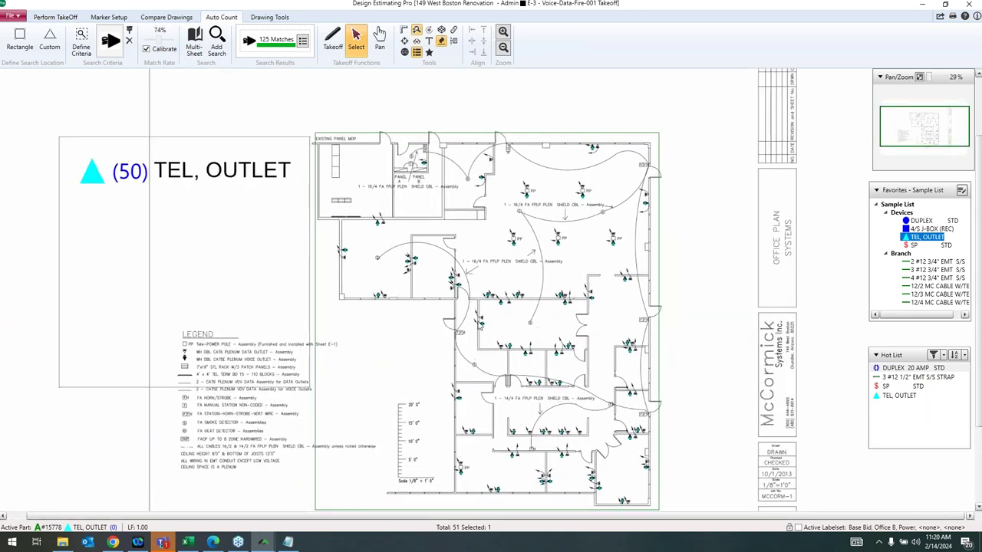
scroll(479, 325, "up", 4)
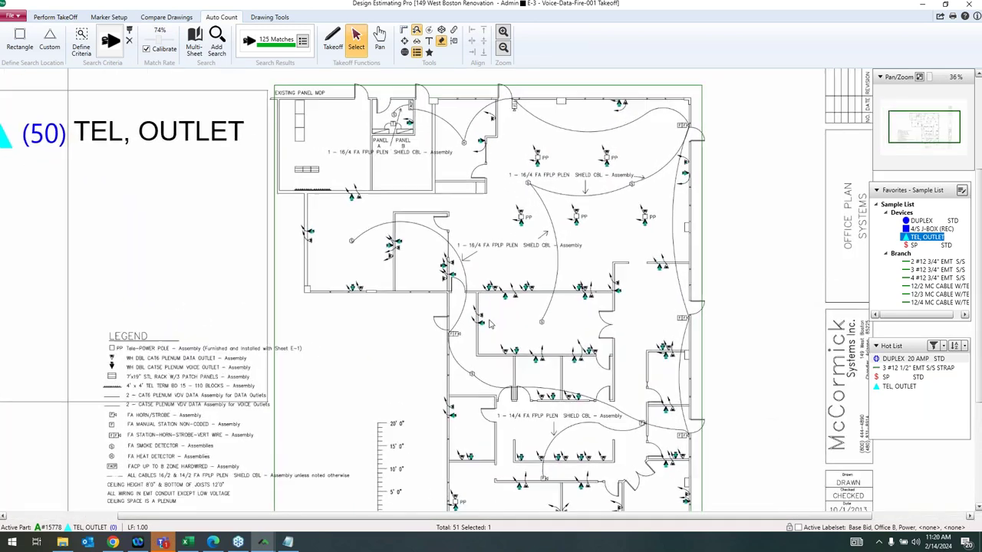
scroll(491, 324, "up", 4)
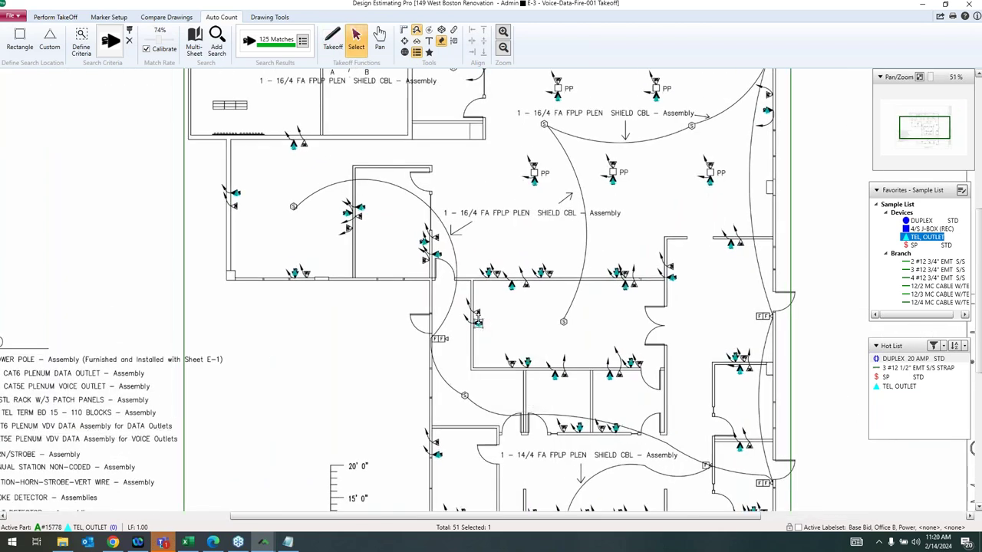
scroll(479, 322, "up", 3)
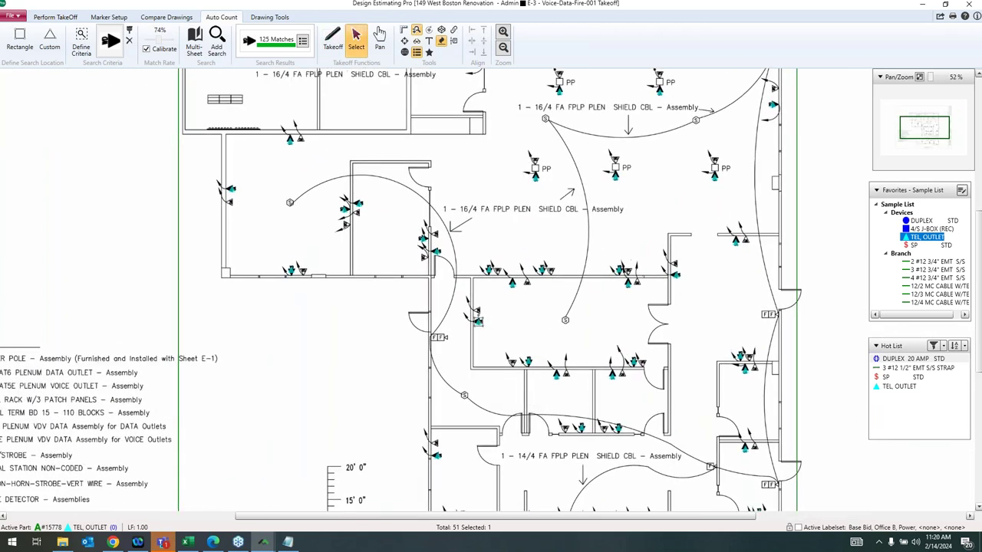
scroll(481, 312, "up", 2)
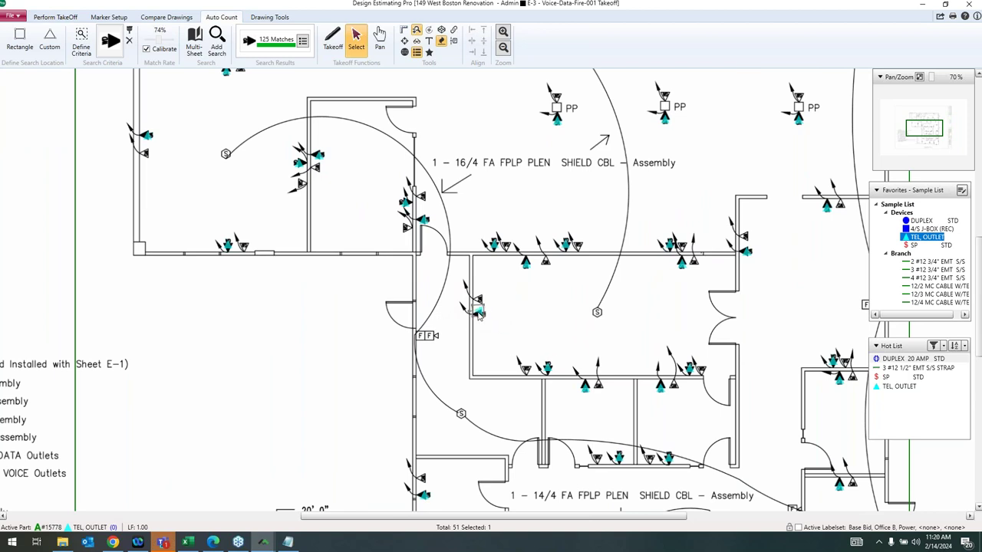
right_click(477, 316)
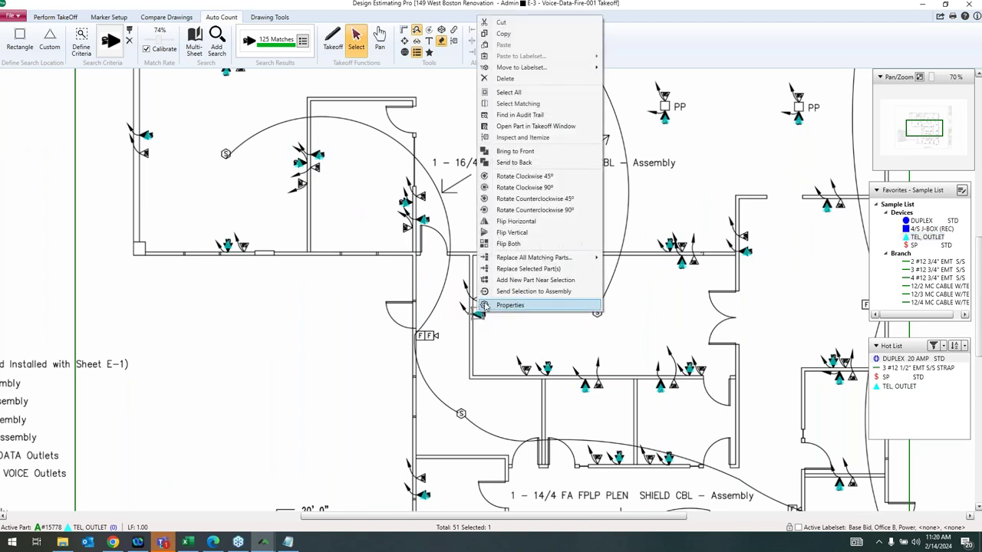
left_click(543, 355)
scroll(449, 305, "down", 3)
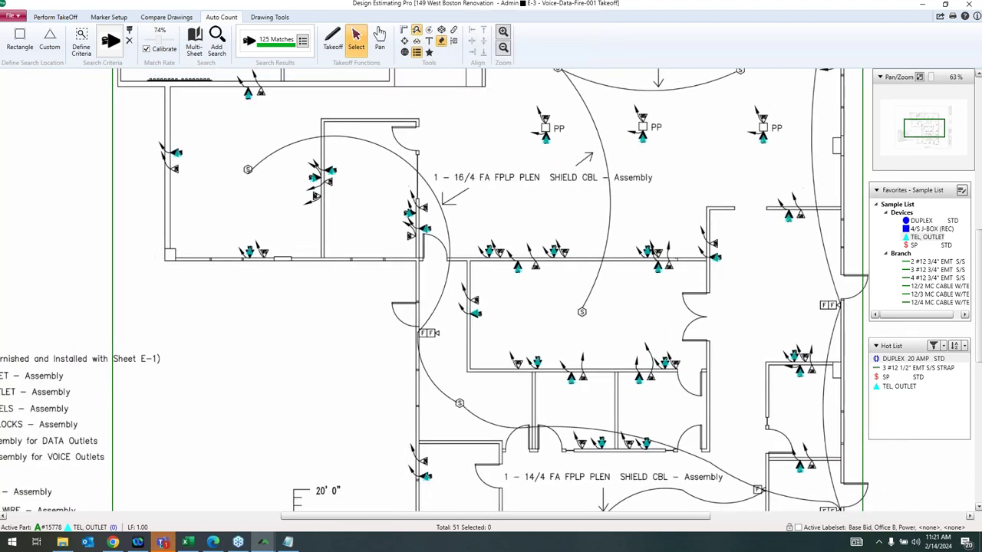
scroll(470, 341, "down", 3)
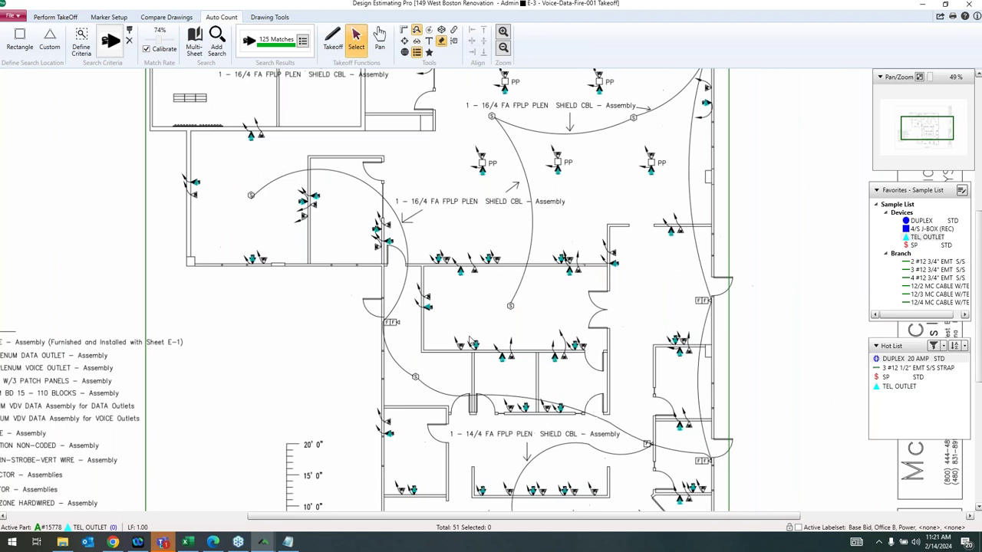
scroll(470, 341, "down", 2)
left_click_drag(468, 344, 524, 403)
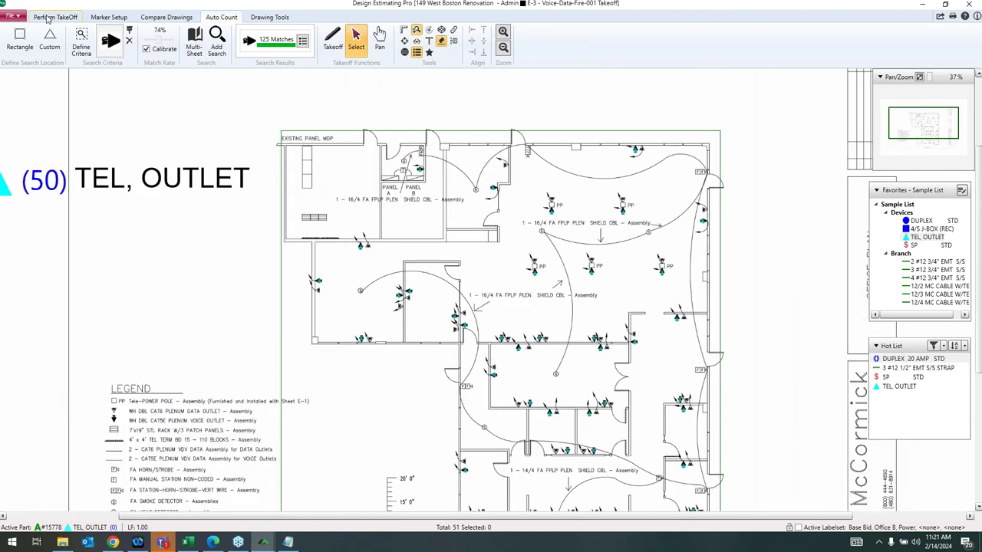
Return to performing takeoff on sheet E-1 - Power and bring the office floor plan into closer view.
left_click(56, 17)
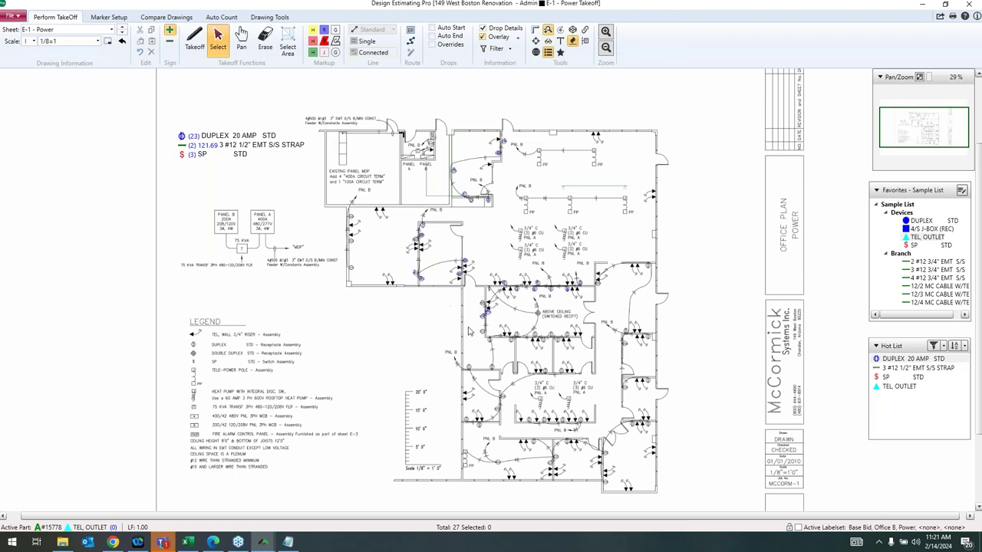
scroll(469, 331, "up", 3)
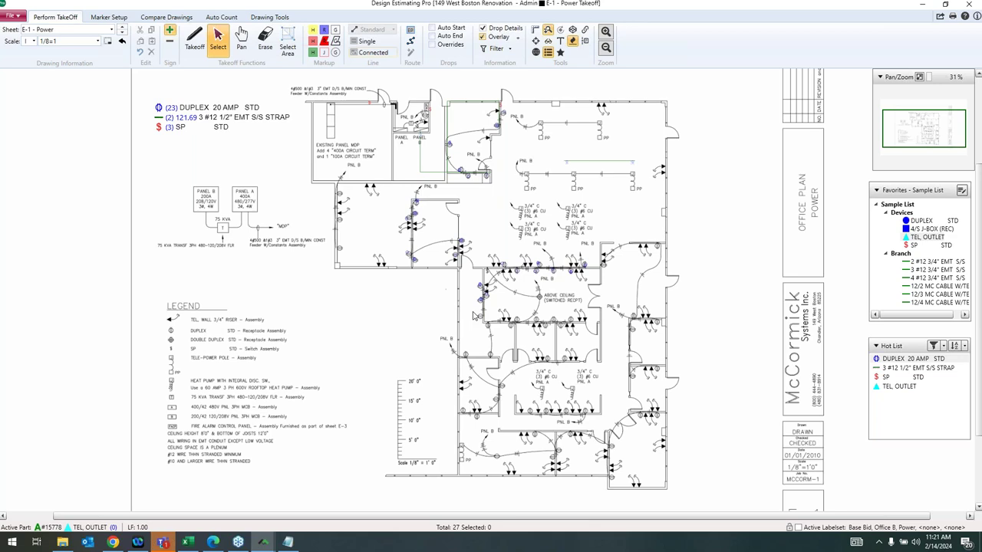
scroll(474, 314, "up", 1)
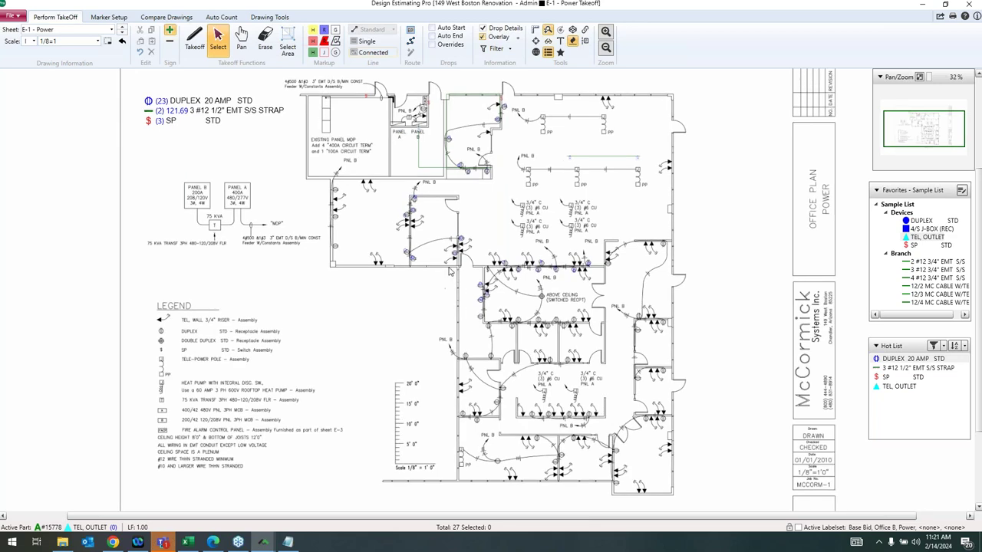
scroll(449, 271, "up", 2)
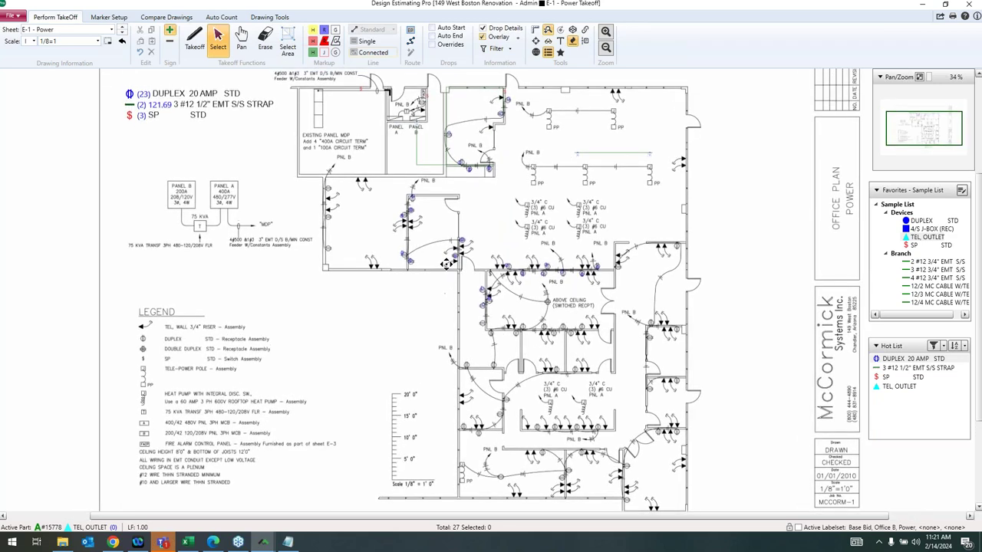
Place a route end point at Panel A in the electrical room and title it "Panel A".
left_click(410, 30)
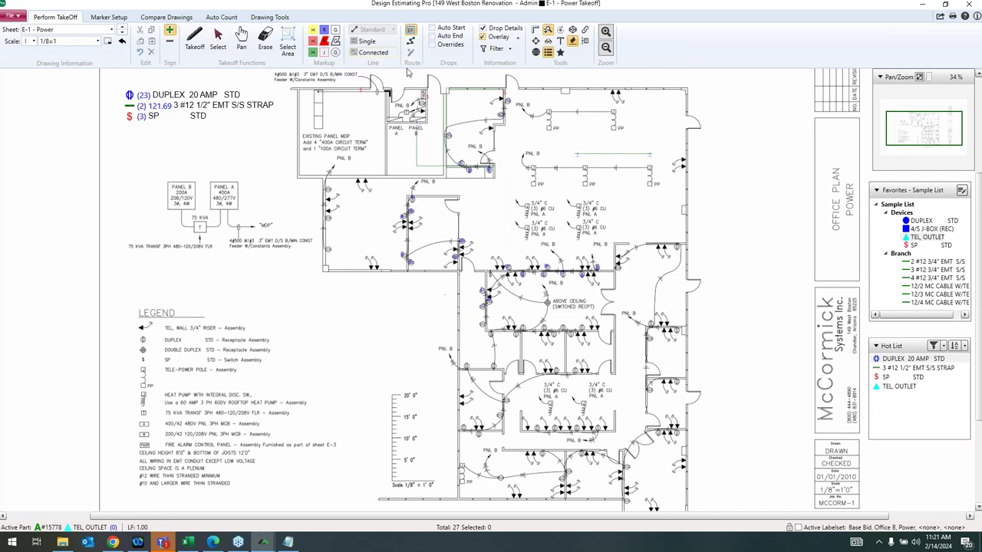
scroll(385, 121, "up", 3)
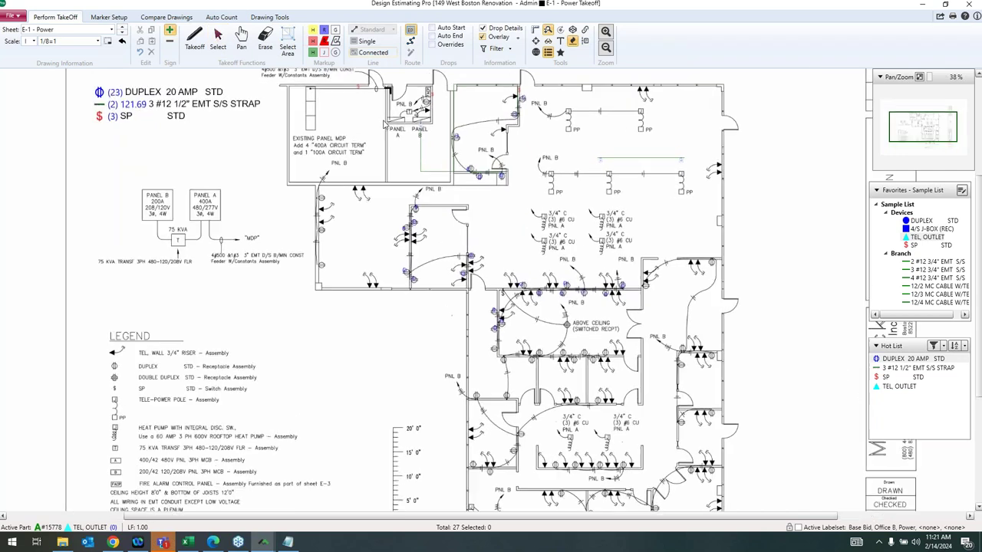
left_click(409, 129)
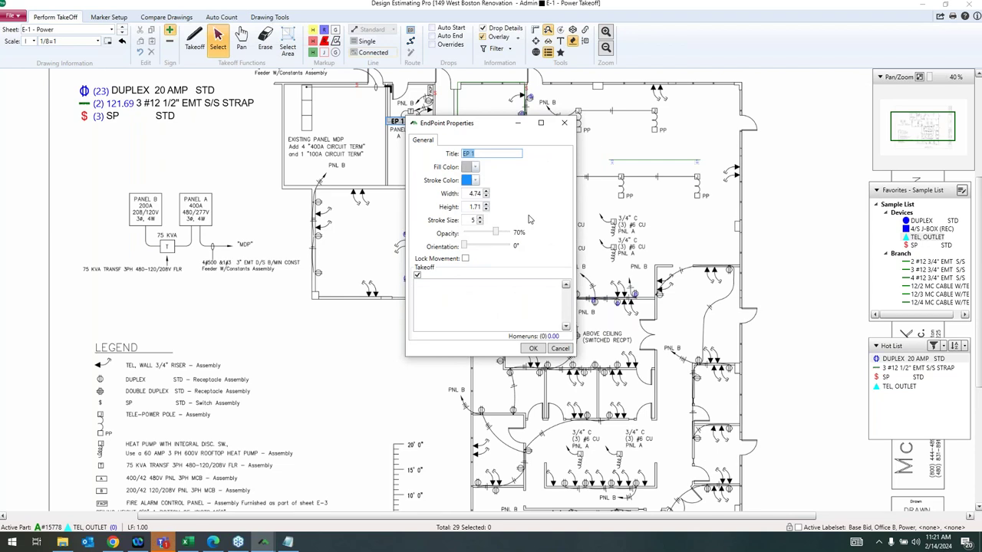
type("Pa")
left_click(533, 349)
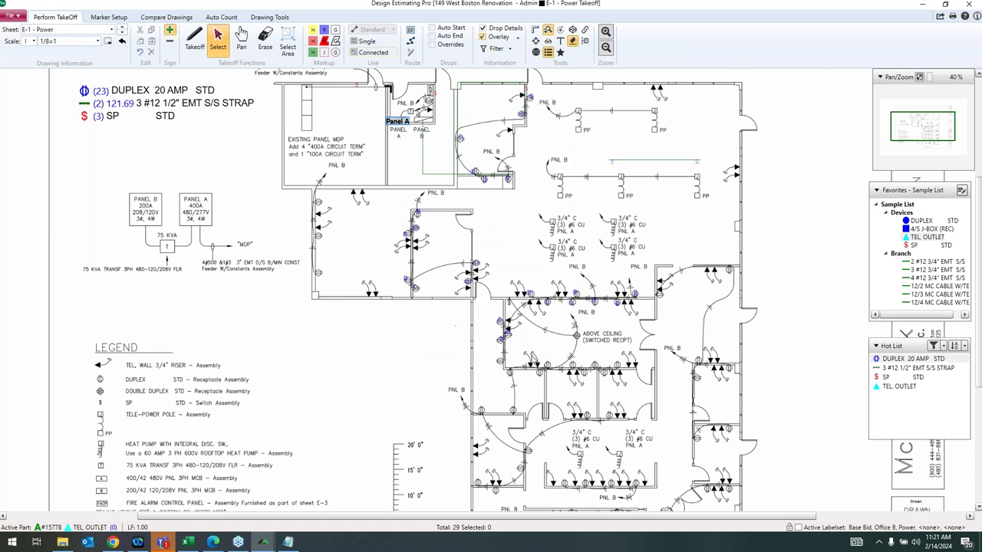
Draw a route path up the corridor and across the open office to just below Panel A, accepting its default properties.
scroll(589, 431, "up", 1)
left_click_drag(584, 427, 584, 446)
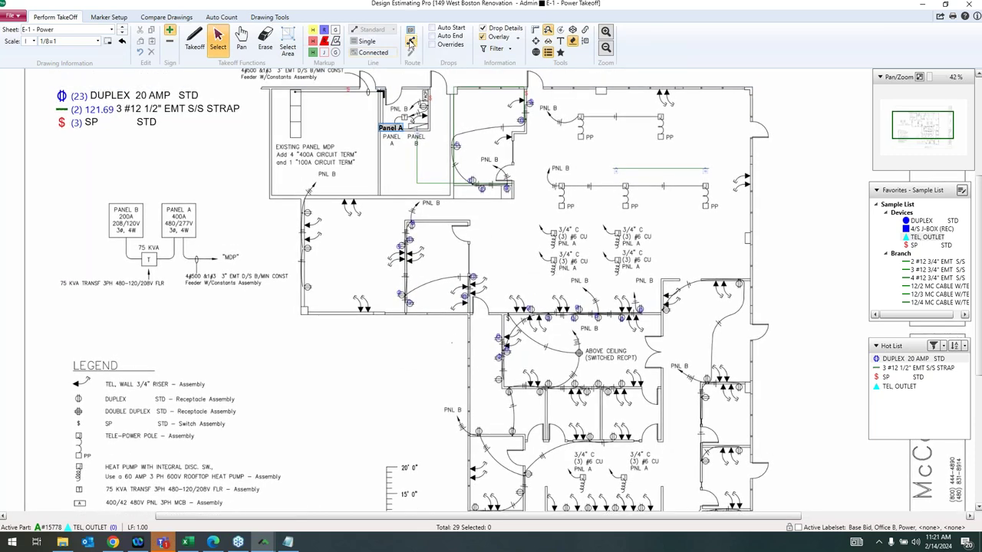
left_click(410, 43)
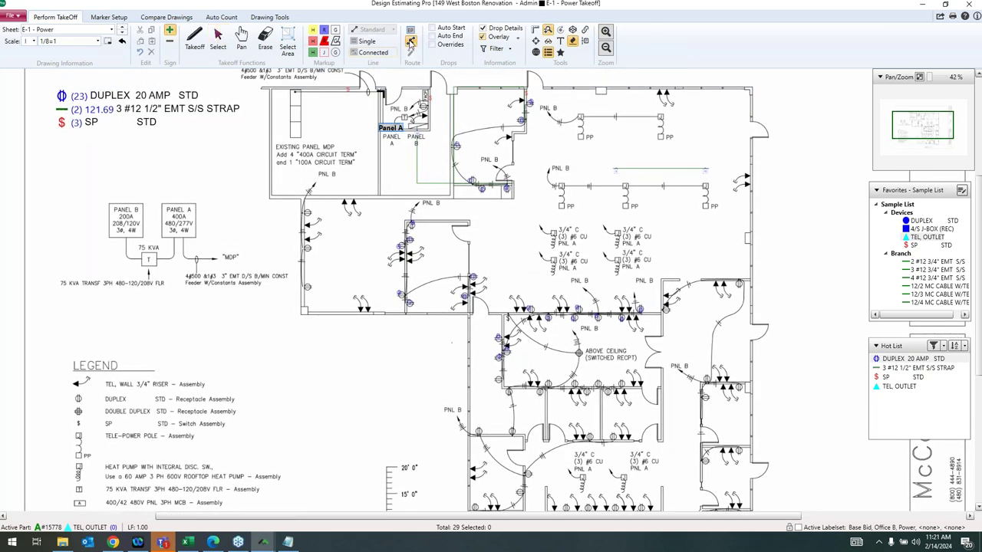
left_click(687, 474)
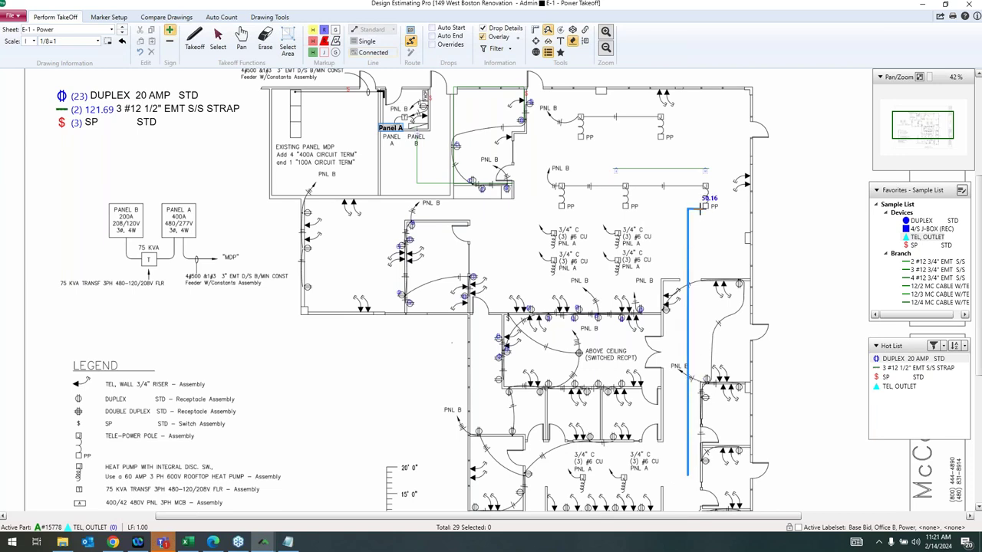
double_click(386, 199)
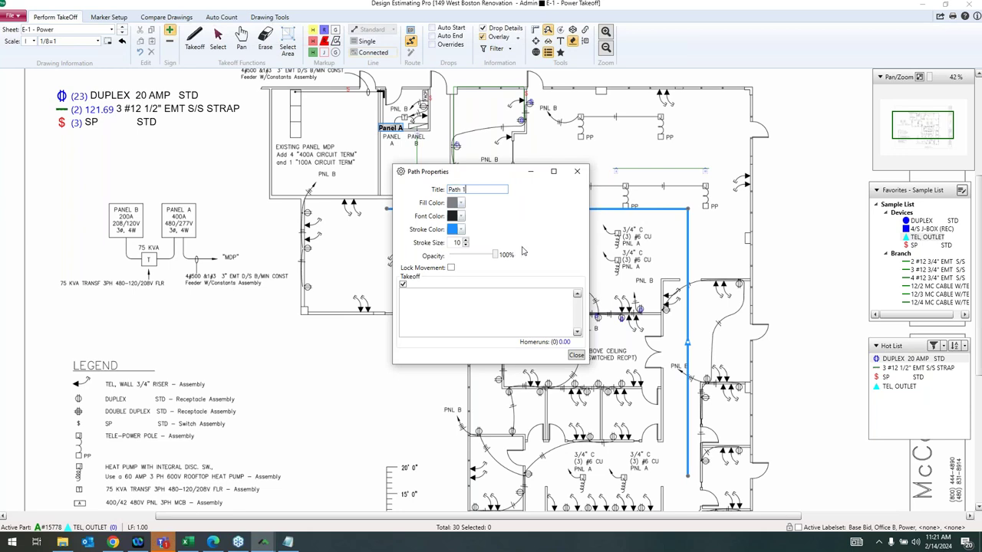
left_click(577, 357)
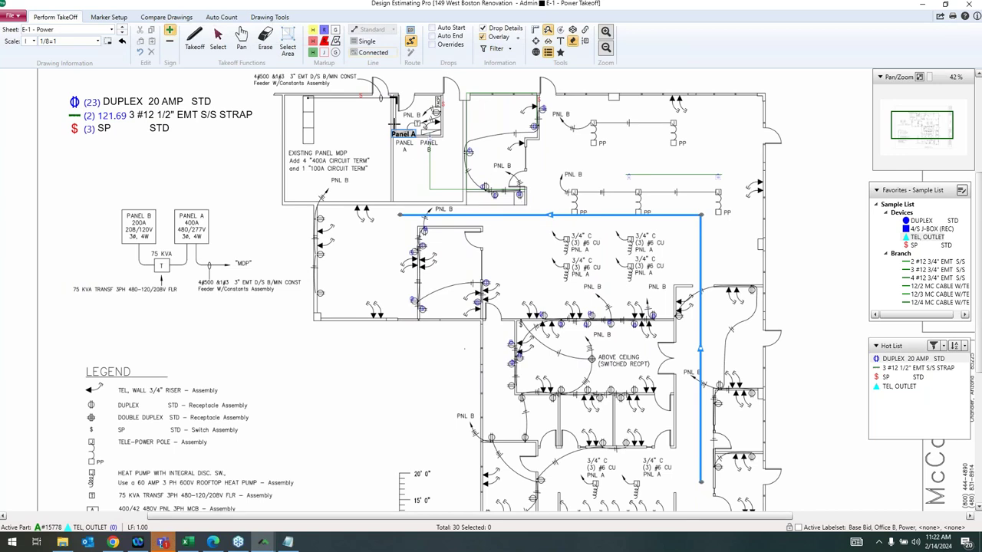
In McCormick Estimating Systems, choose the 3 #6 3/4" EMT S/S STRAP branch assembly and return to the E-1 drawing with it.
scroll(597, 287, "up", 1)
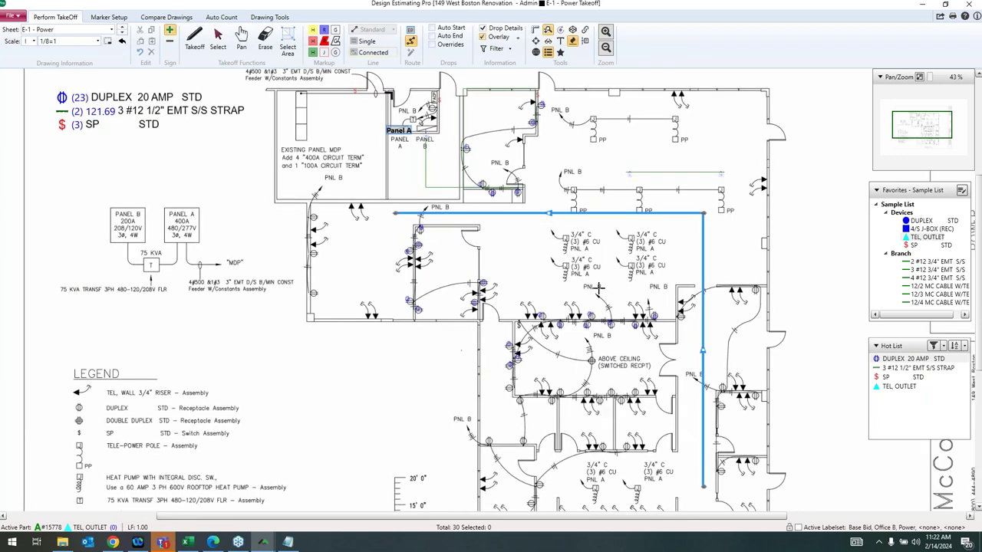
scroll(587, 257, "up", 2)
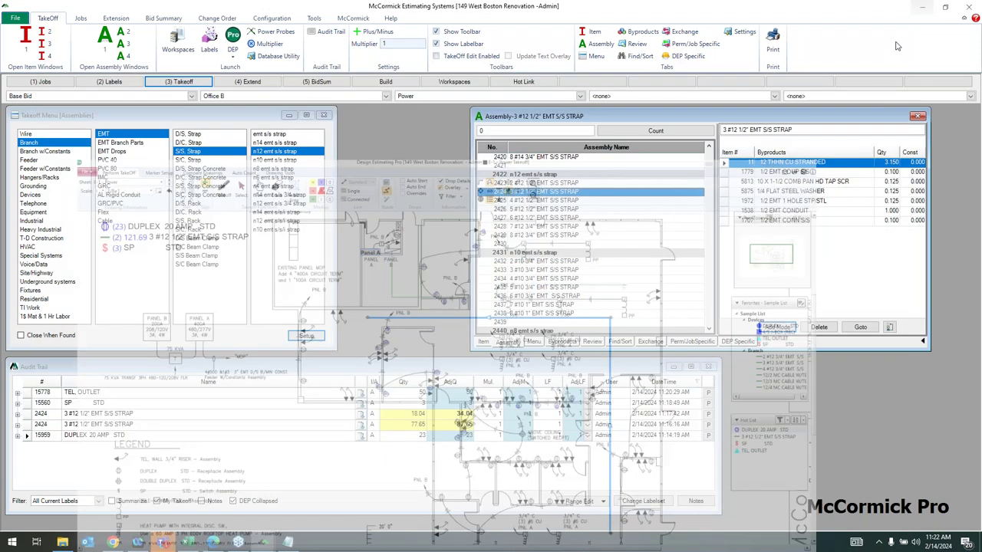
left_click(272, 178)
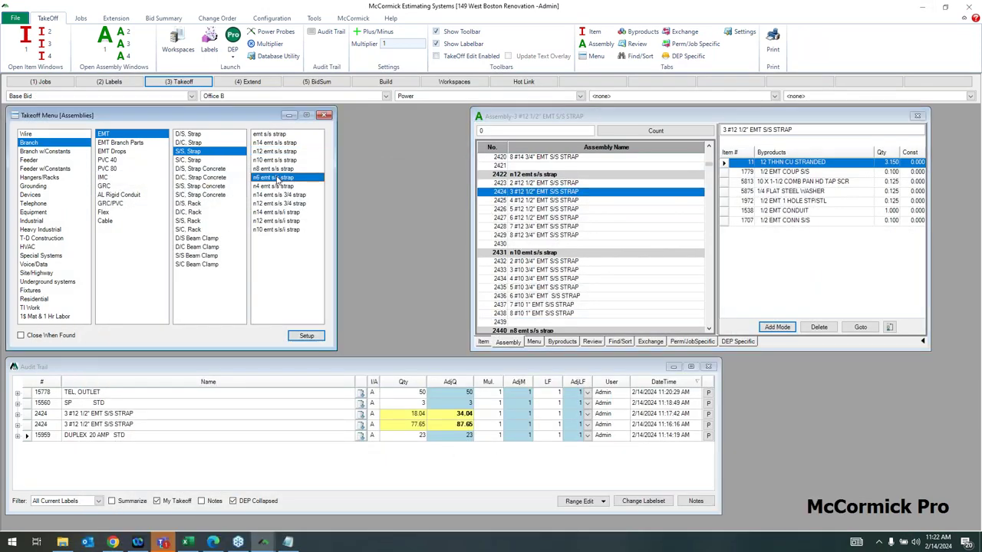
left_click(528, 193)
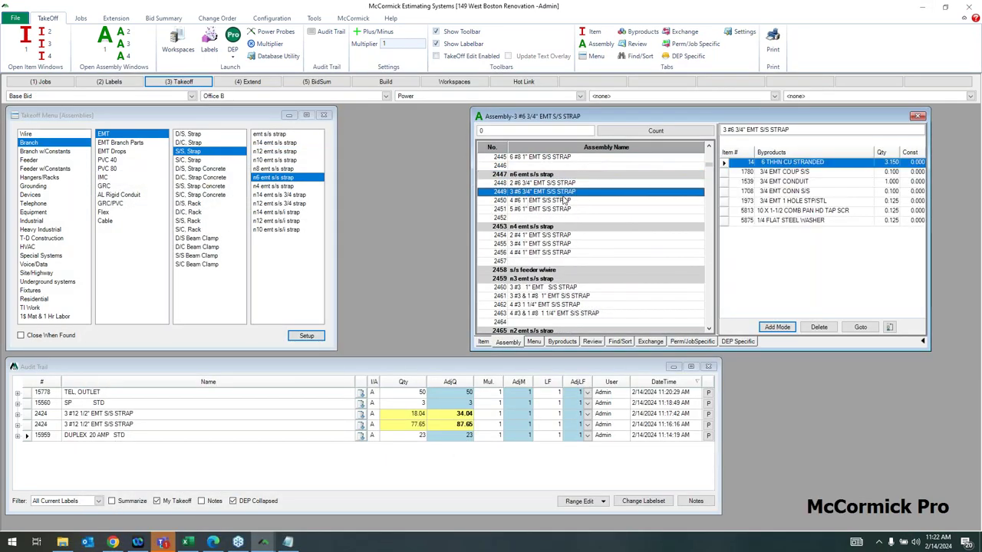
left_click(241, 44)
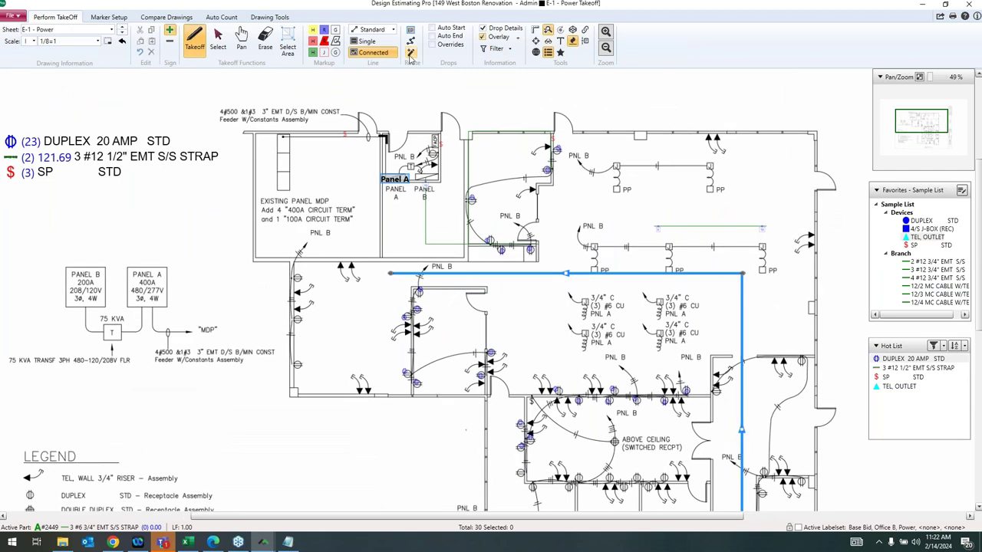
Set up home run routing with the Orthogonal route type, Path 1 as the route path and Panel A as the end point.
left_click(412, 54)
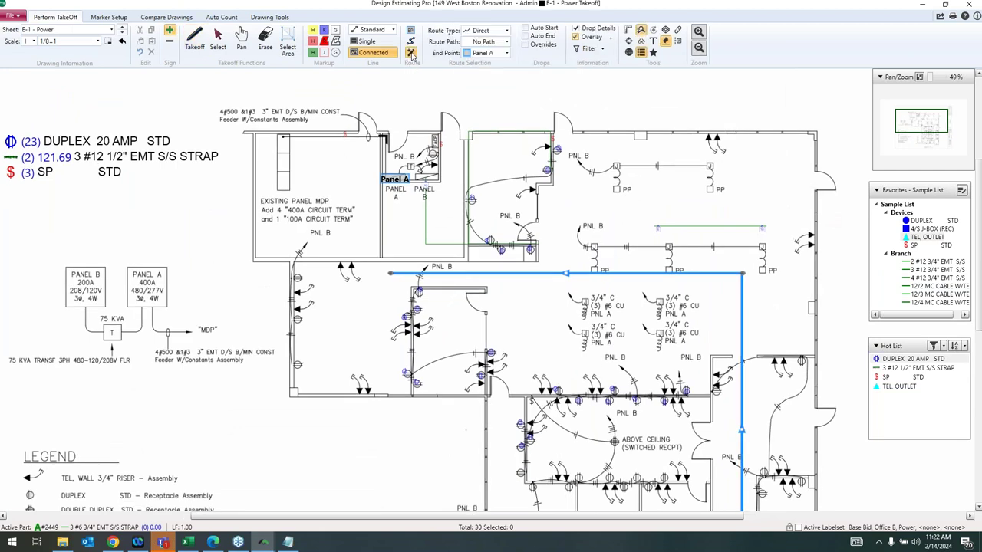
left_click(501, 32)
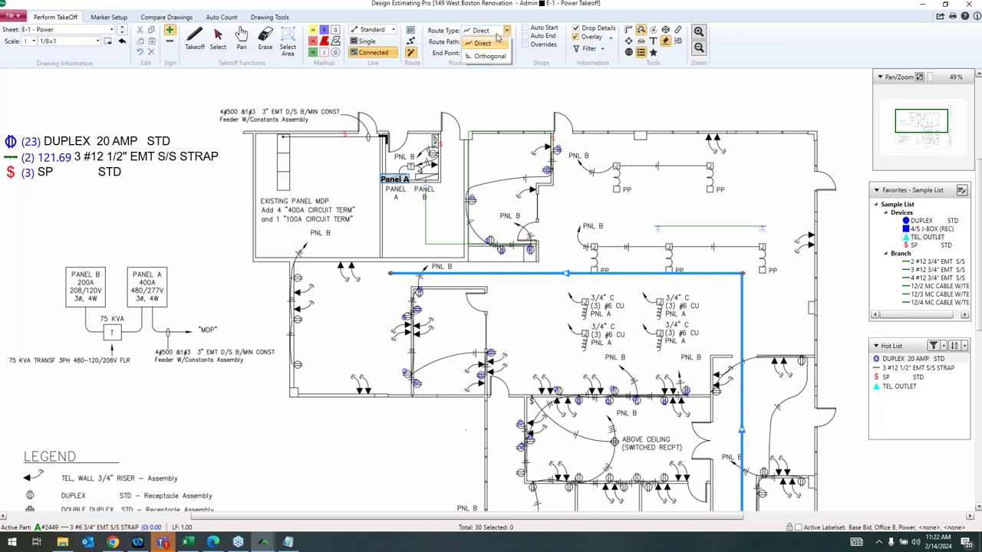
left_click(483, 56)
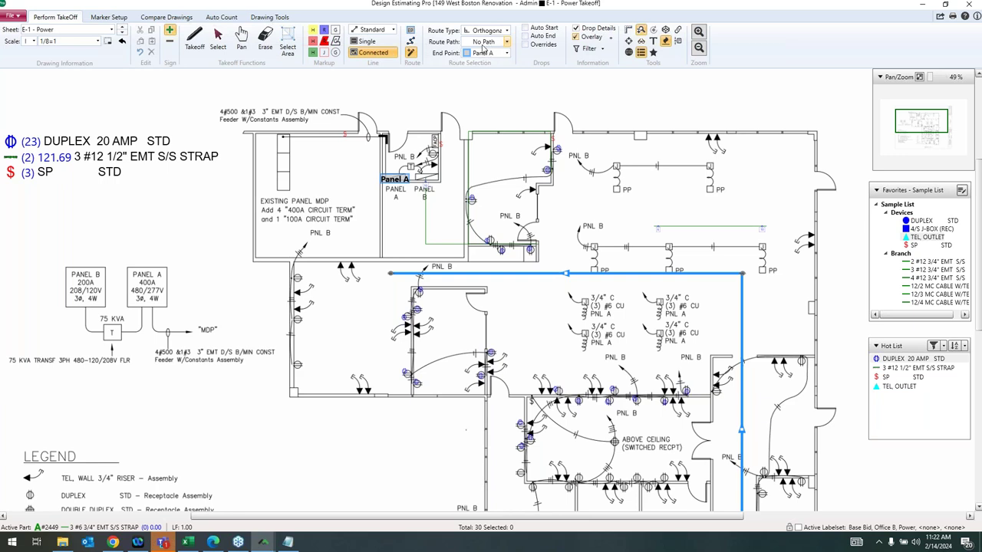
left_click(495, 44)
left_click(495, 67)
Take off home runs to Panel A from the four open-office units labelled 3/4" C (3) #6 CU, and finish routing.
left_click_drag(543, 307, 484, 295)
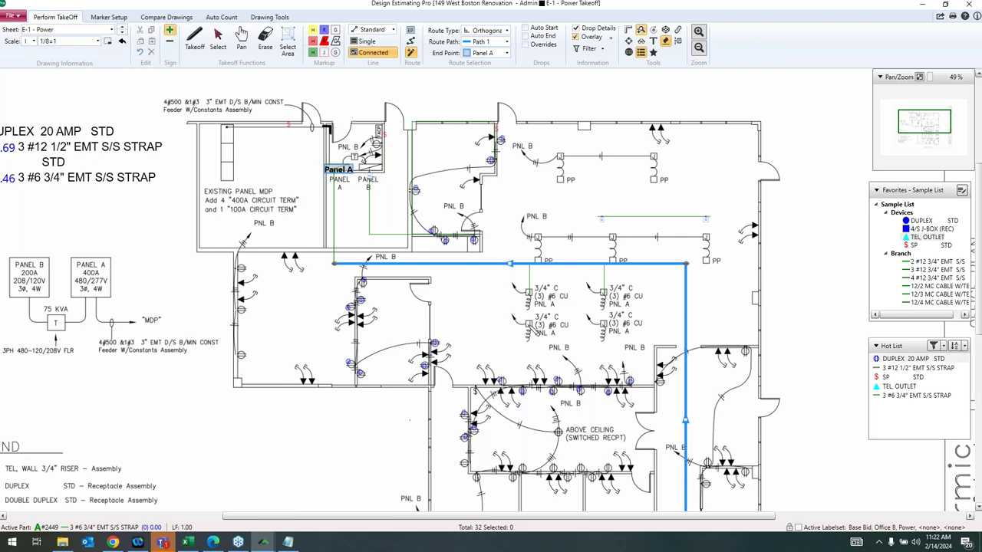
left_click(610, 326)
left_click(564, 362)
left_click_drag(563, 361, 572, 373)
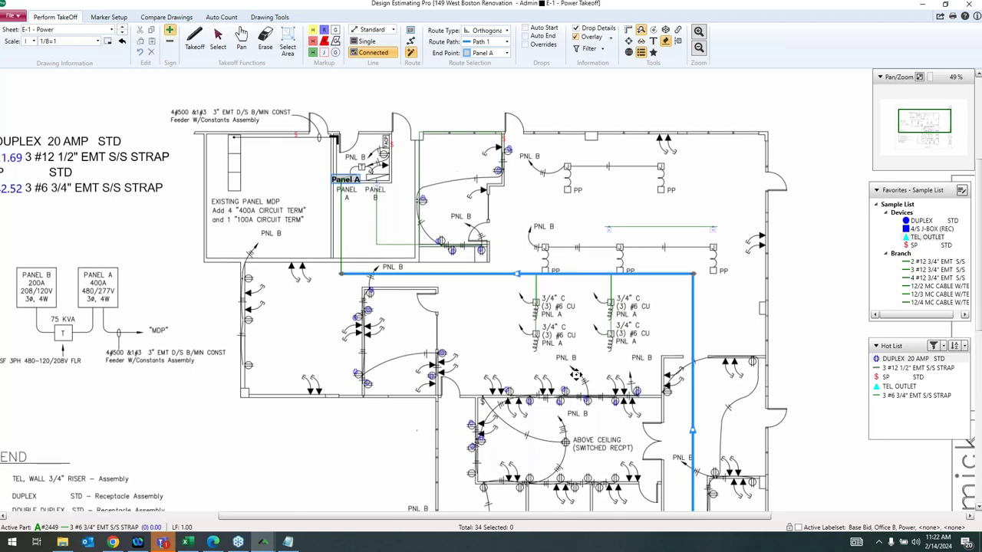
scroll(573, 373, "up", 1)
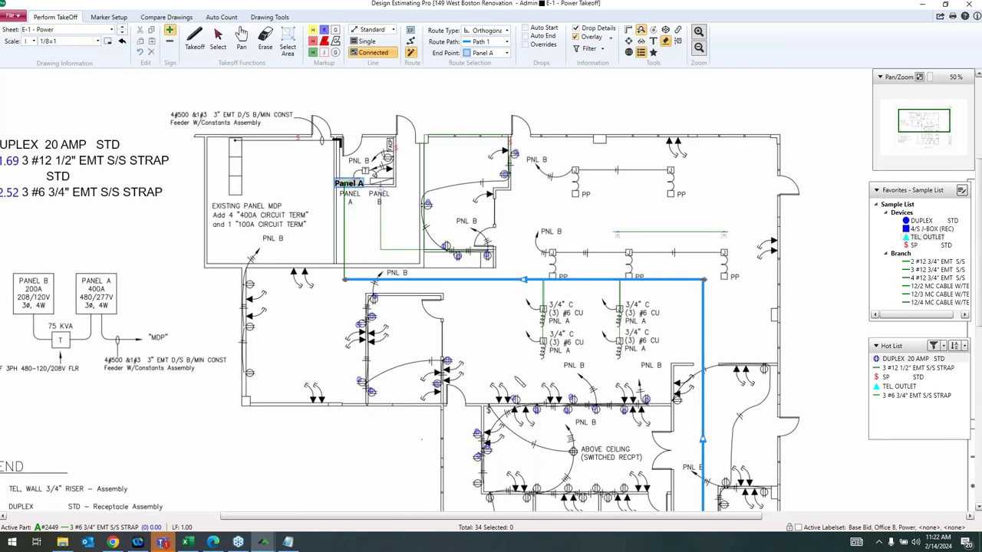
scroll(502, 379, "up", 1)
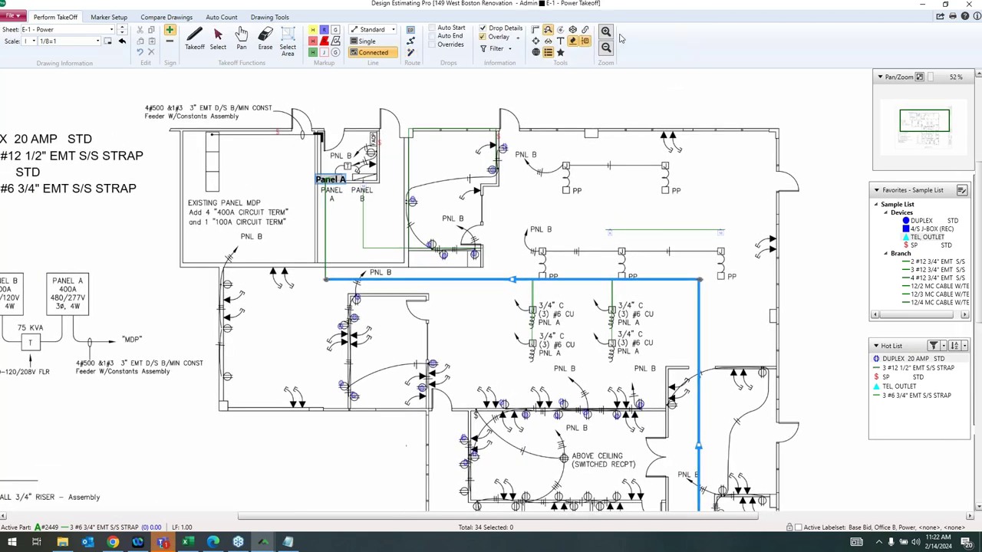
Place the home run count marker below Panel A, review its list of home run lengths and close the list.
left_click(326, 229)
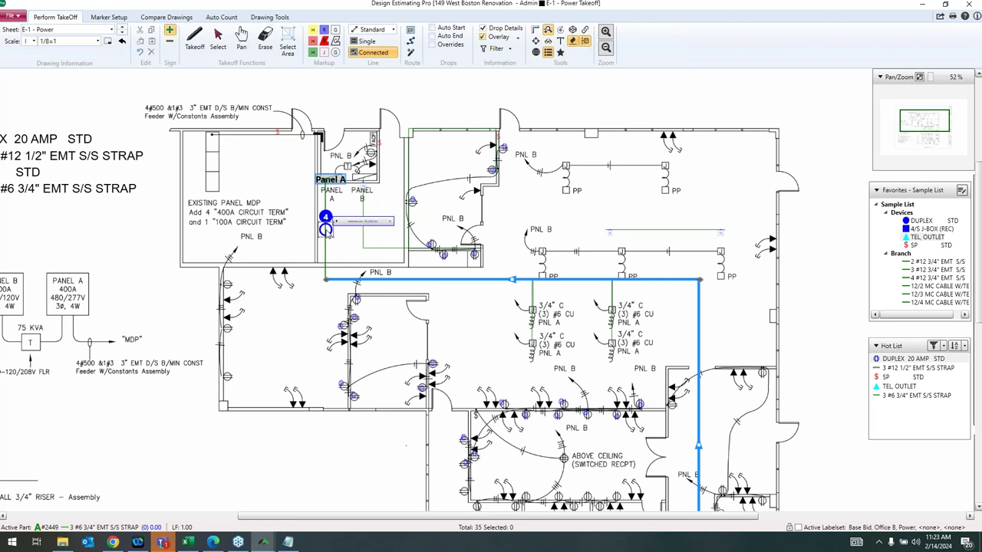
scroll(322, 312, "up", 3)
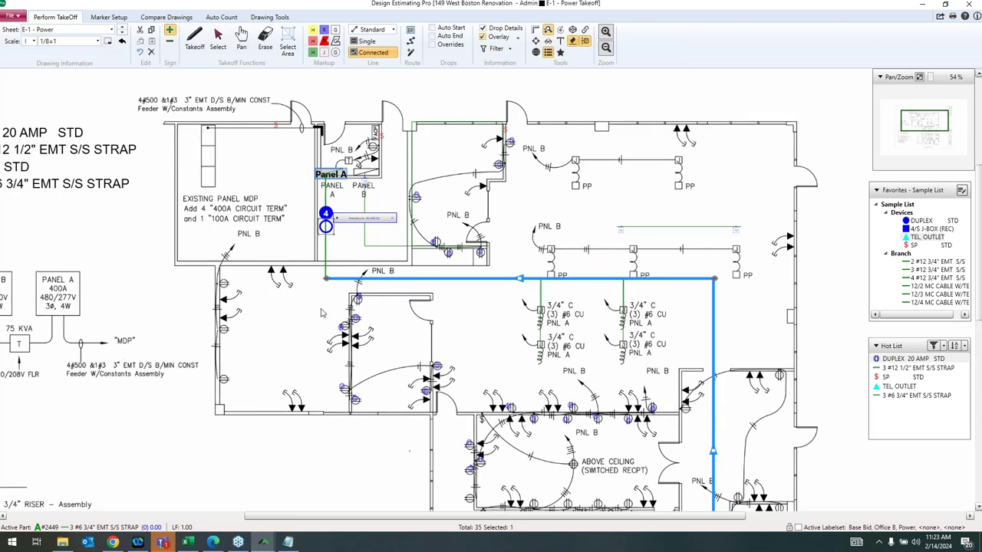
scroll(323, 296, "up", 3)
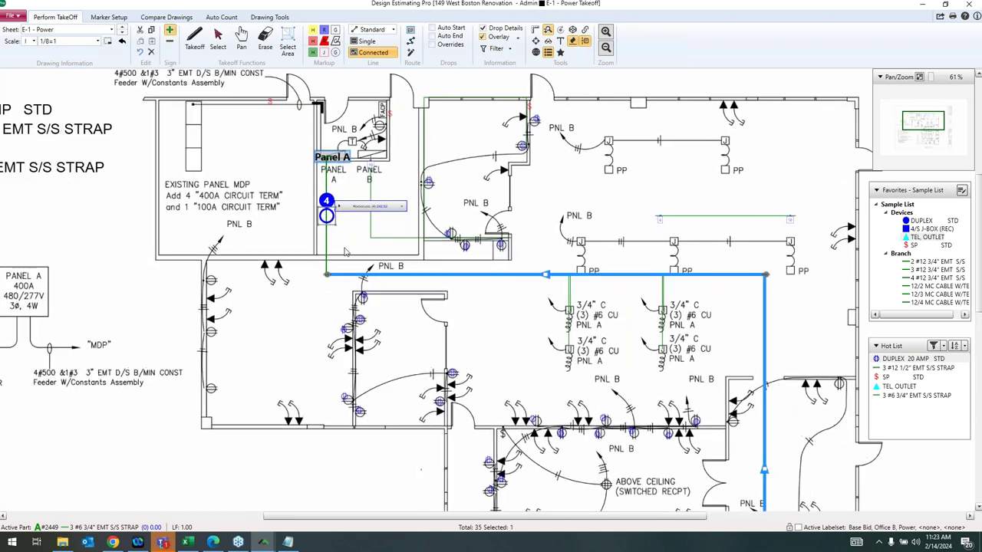
scroll(375, 236, "up", 2)
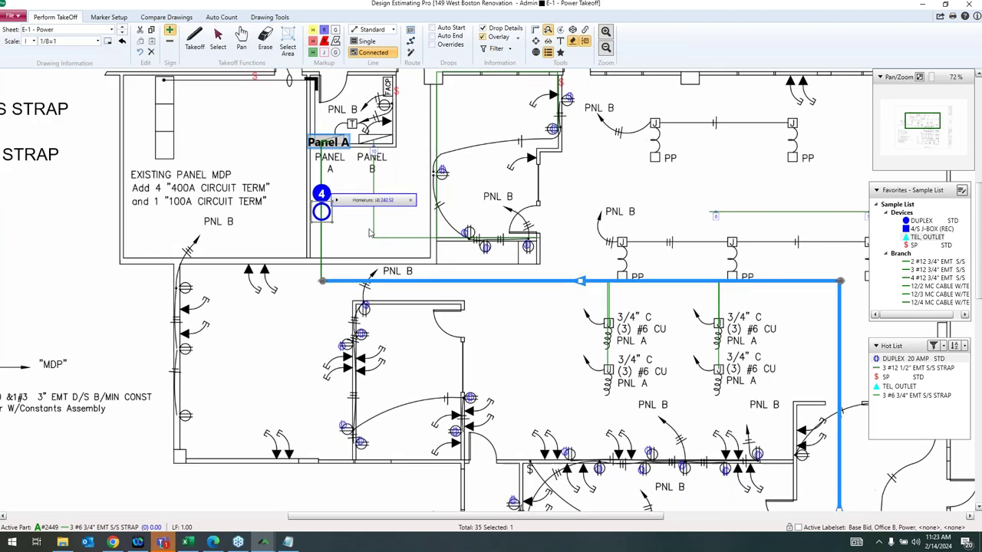
mouse_move(350, 215)
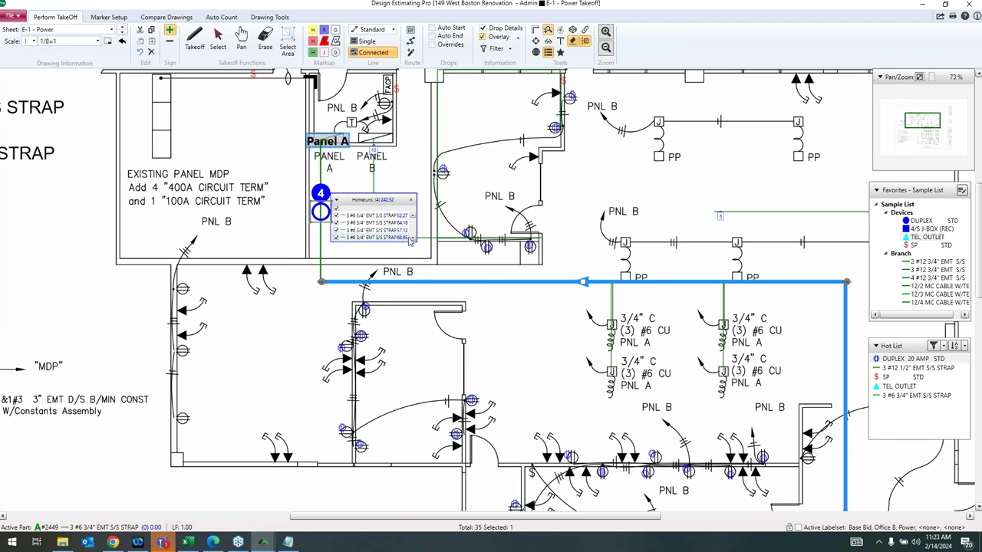
left_click(410, 201)
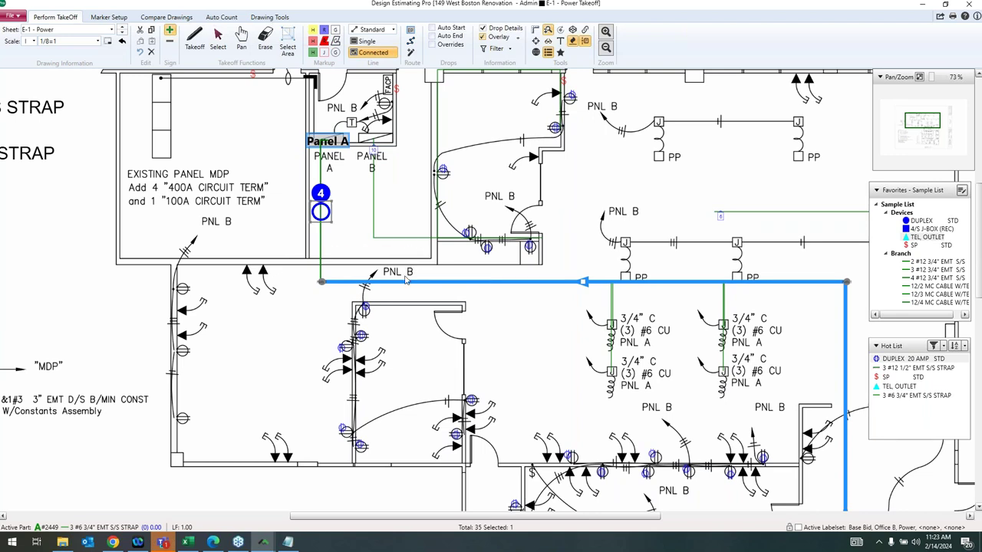
scroll(405, 281, "down", 2)
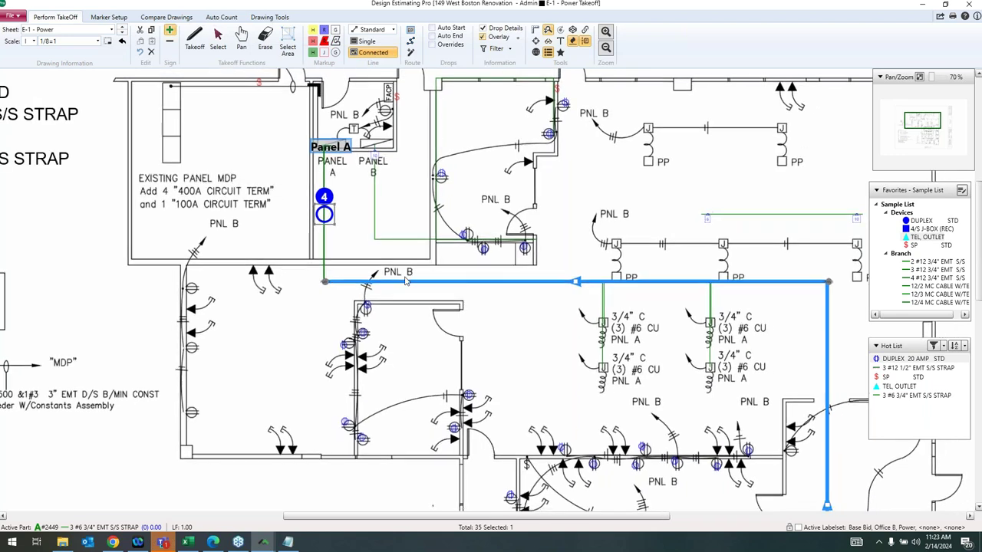
scroll(405, 281, "down", 5)
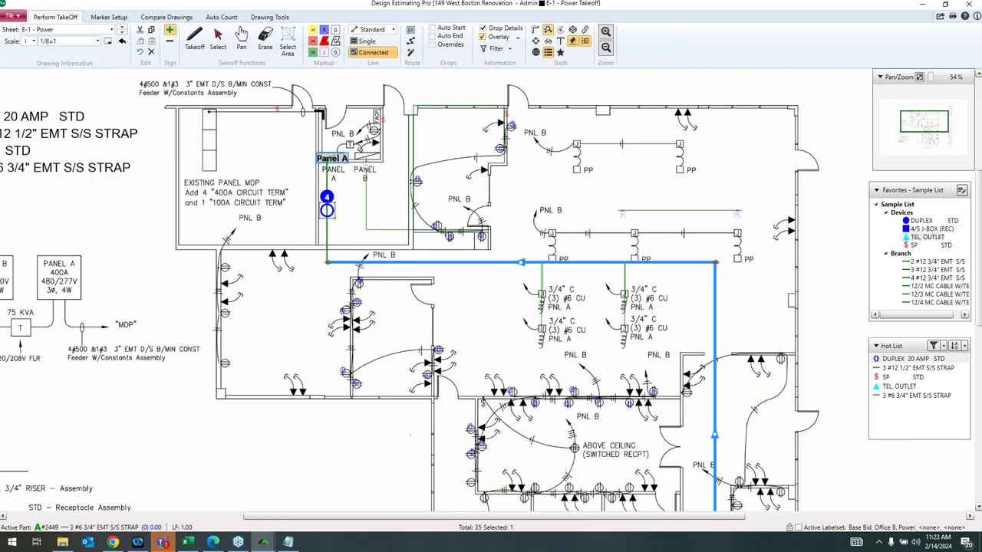
scroll(508, 368, "down", 3)
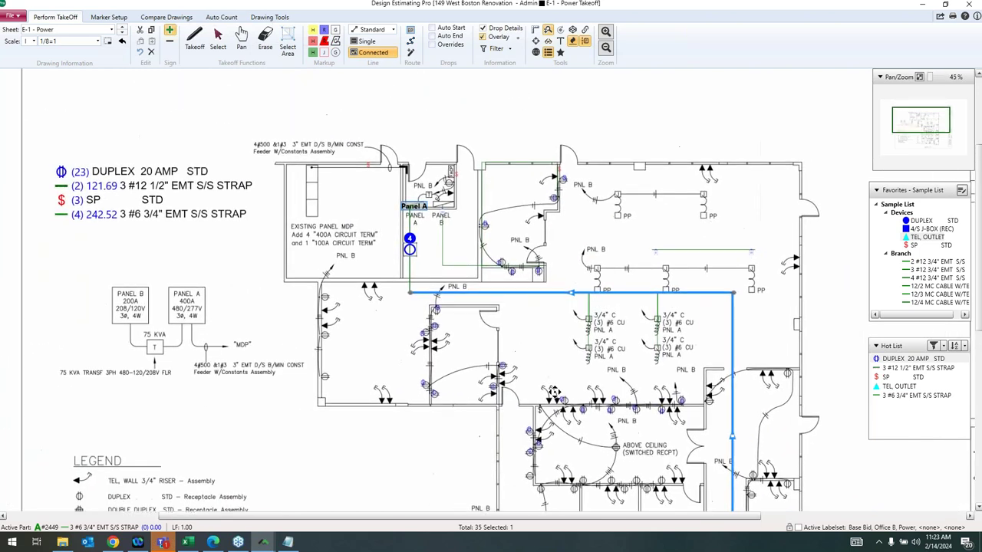
left_click_drag(541, 395, 558, 413)
left_click(269, 17)
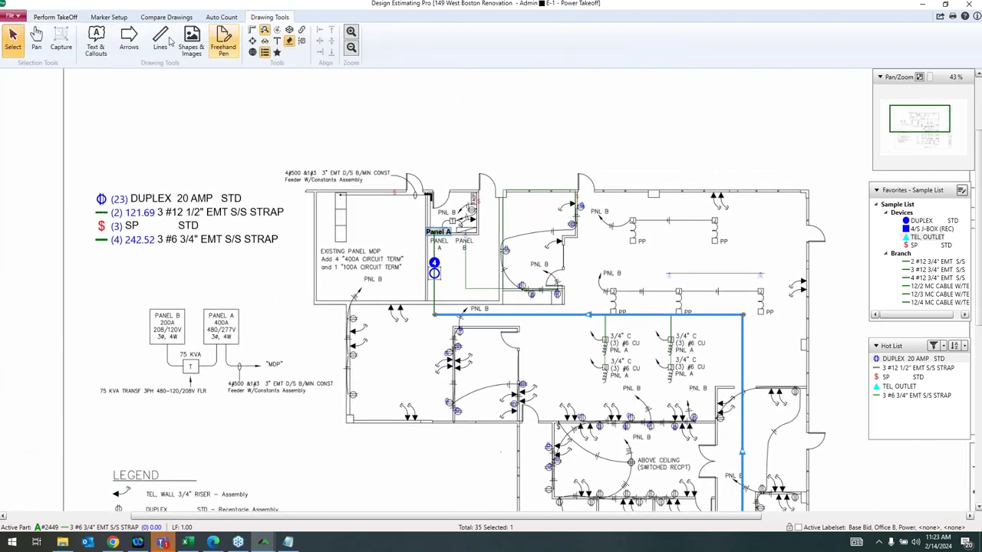
left_click(106, 44)
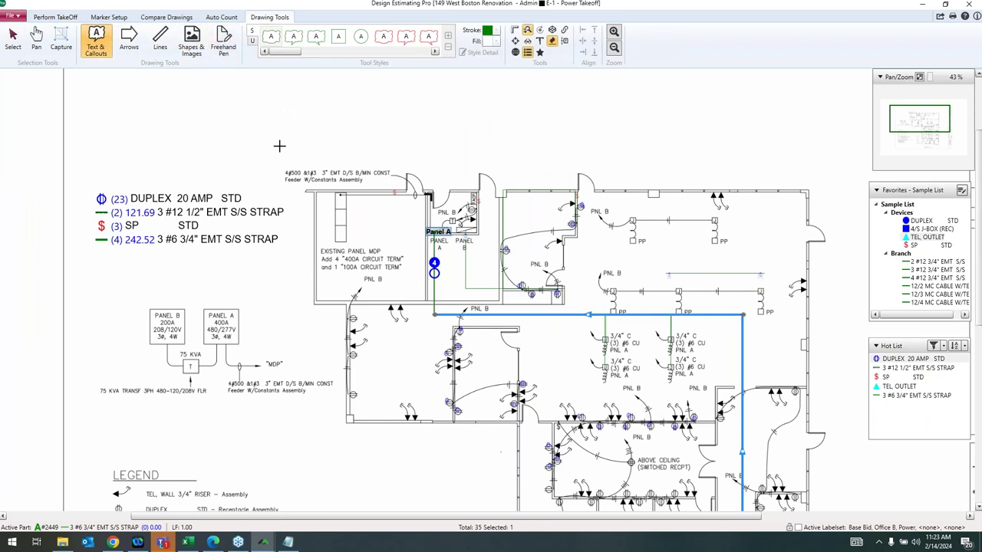
left_click(108, 17)
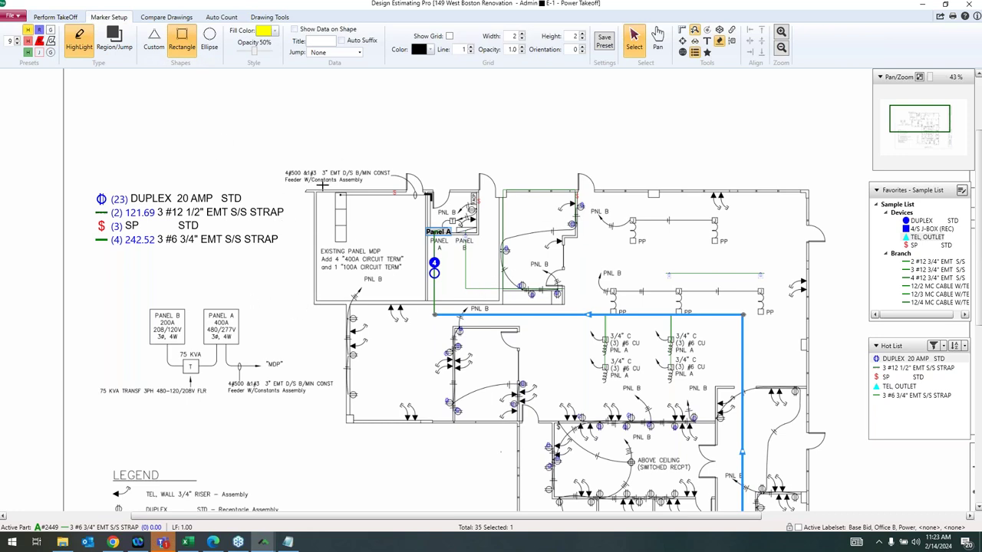
left_click_drag(326, 232, 228, 145)
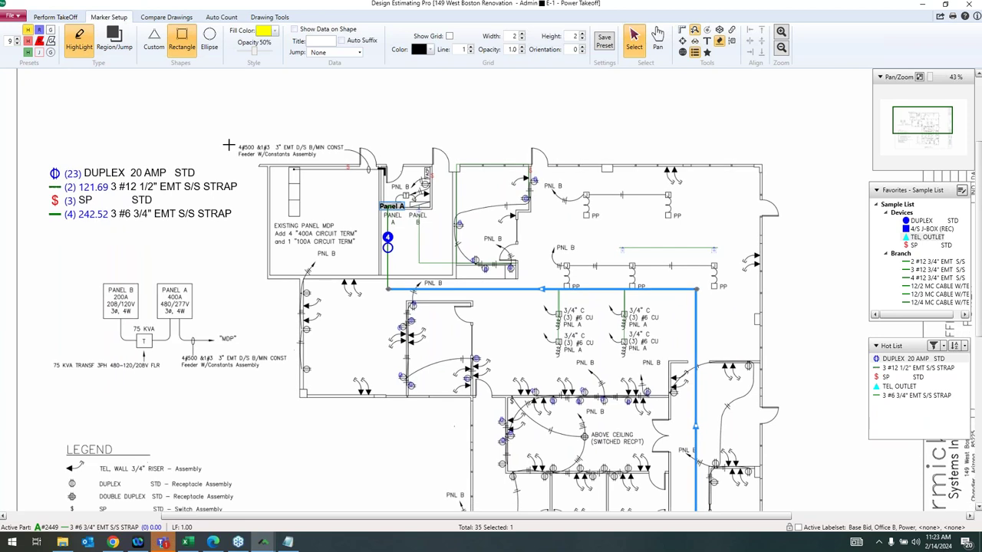
left_click(178, 17)
scroll(498, 294, "down", 1)
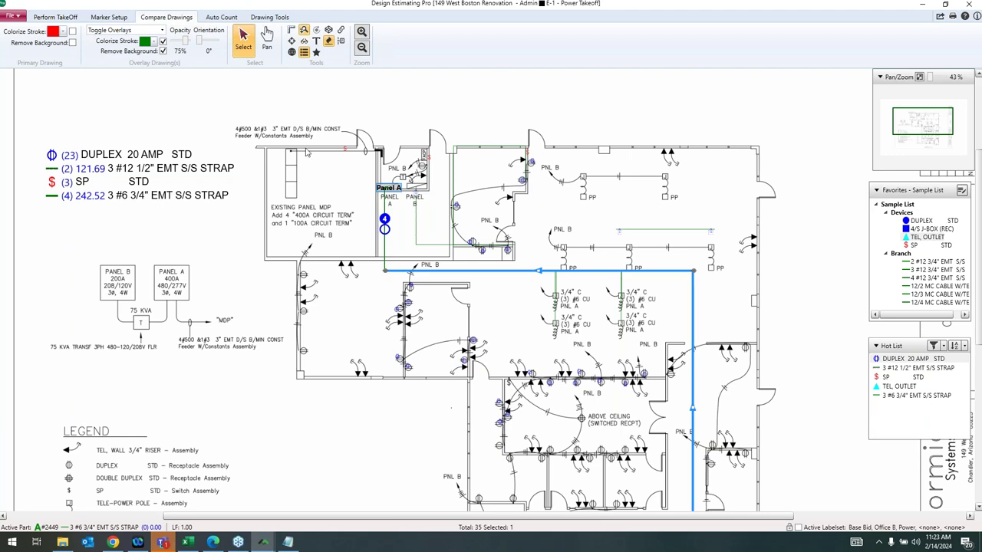
left_click_drag(308, 194, 320, 183)
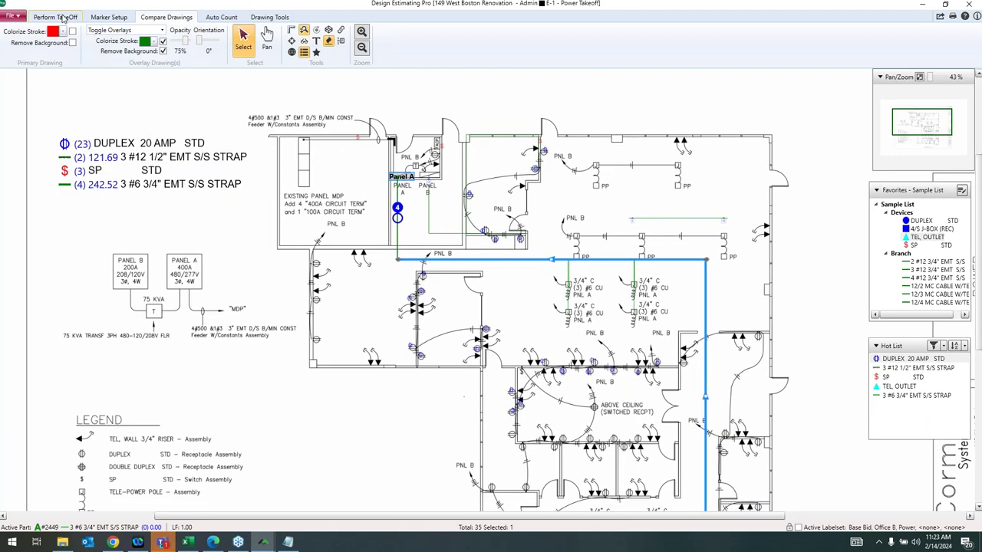
Open the E-2 - Lighting - Copy-001 sheet and set its scale to 1/8=1.
left_click(66, 17)
left_click(111, 29)
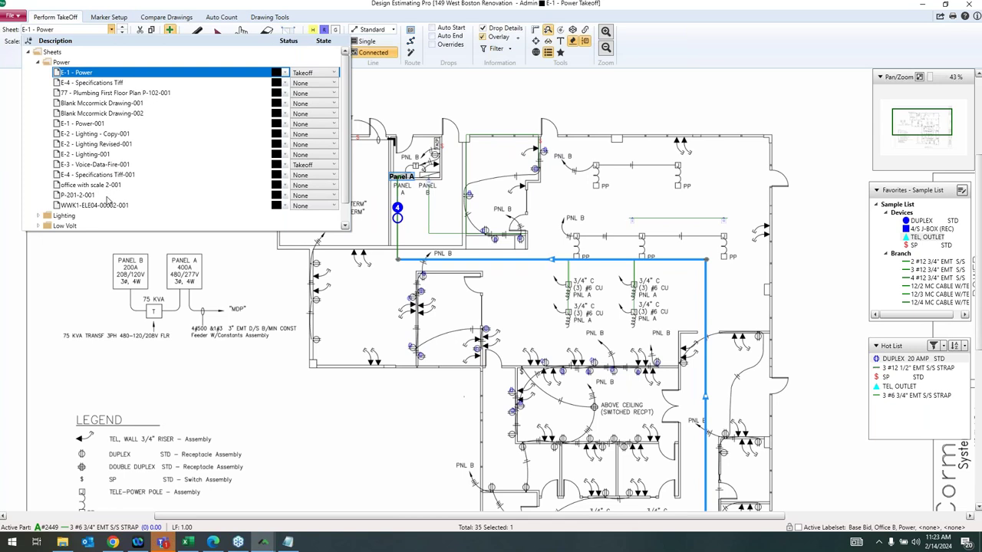
left_click(117, 136)
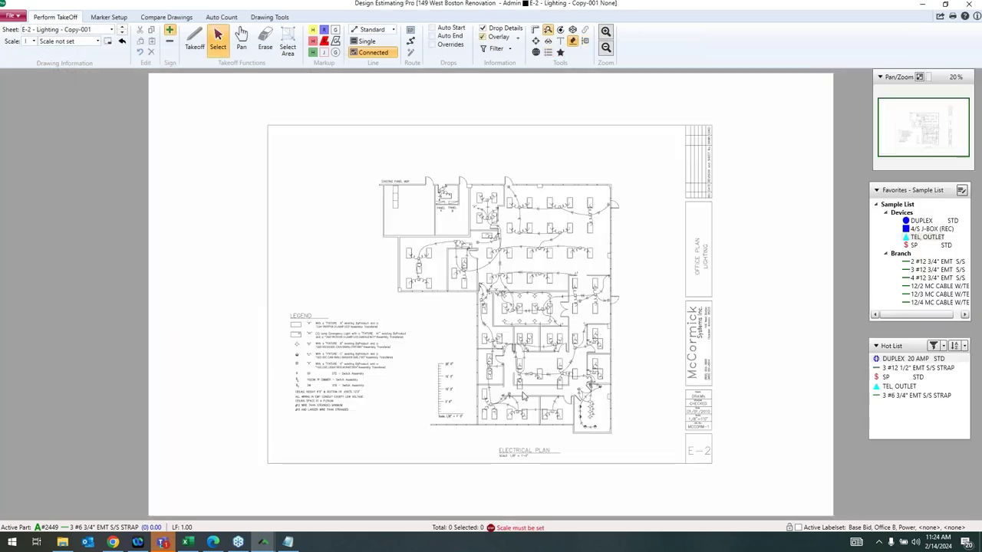
left_click(99, 41)
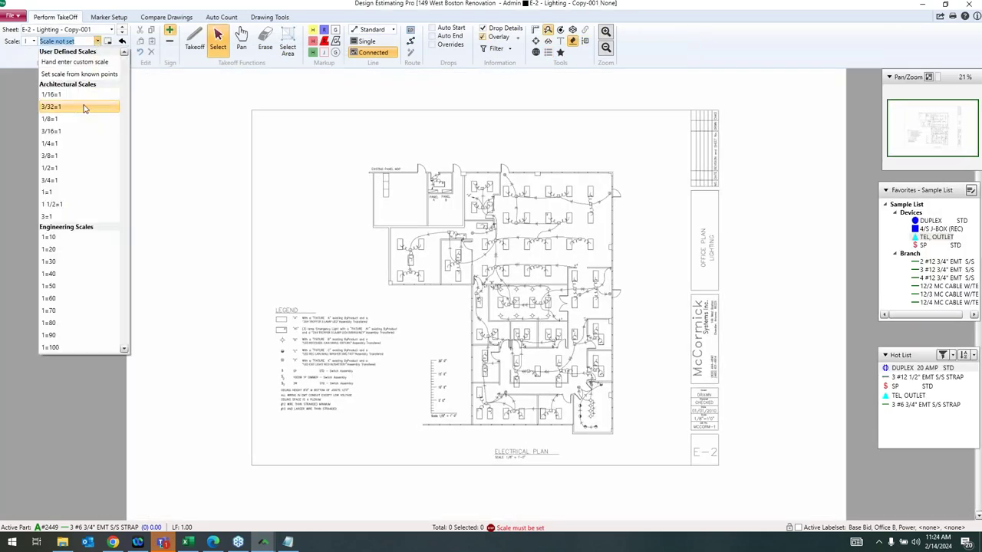
left_click(77, 120)
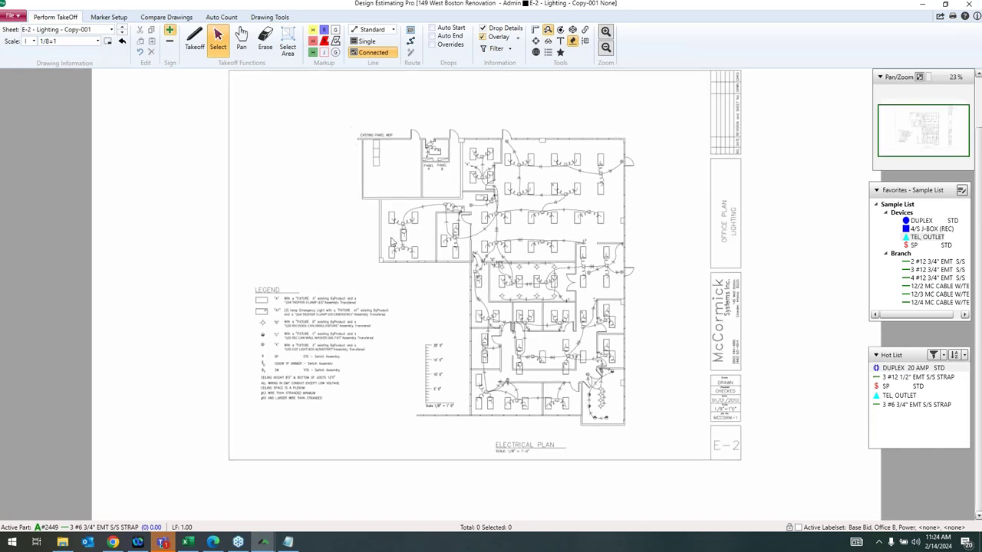
Overlay the E-2 - Lighting Revised-001 sheet on the lighting plan and align it with the base drawing.
left_click(176, 21)
left_click(161, 29)
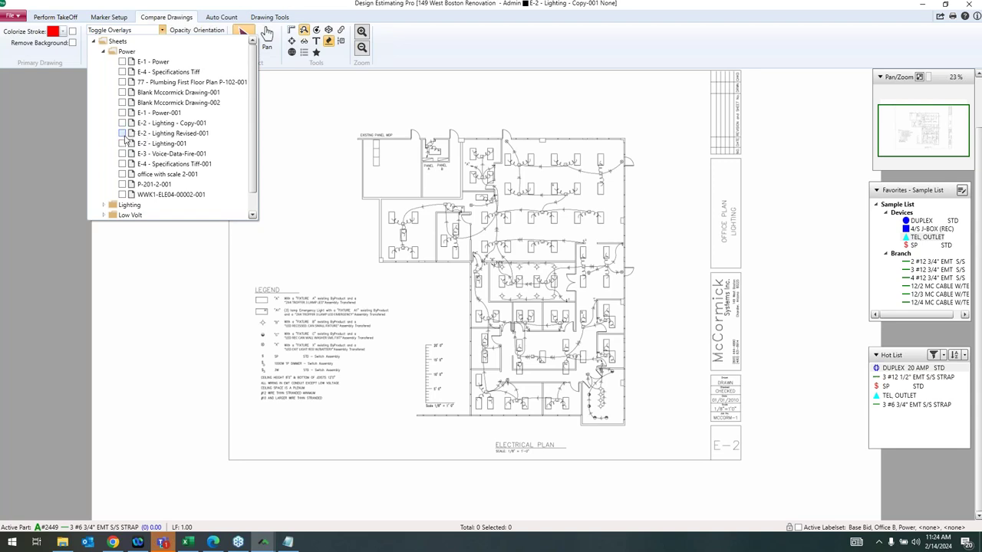
left_click(122, 134)
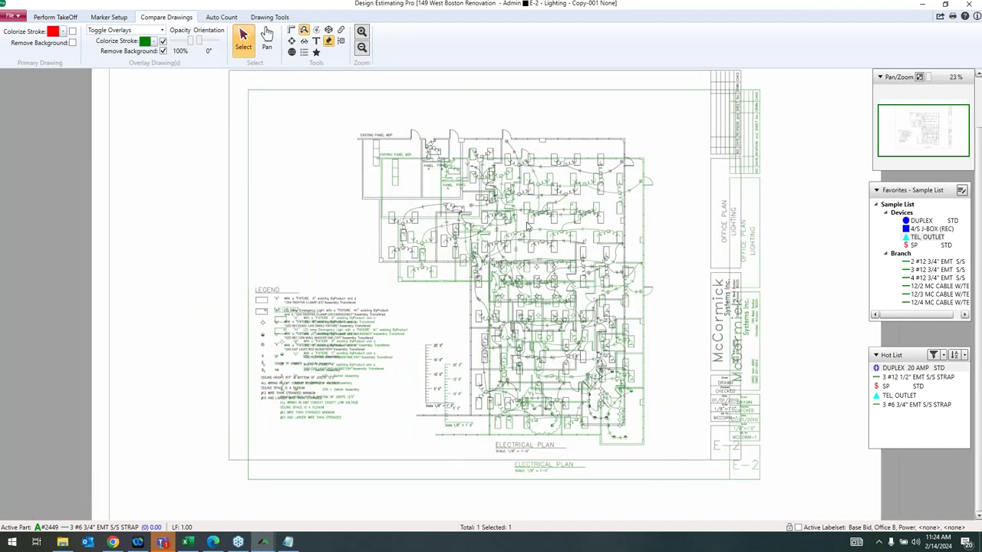
scroll(530, 411, "up", 2)
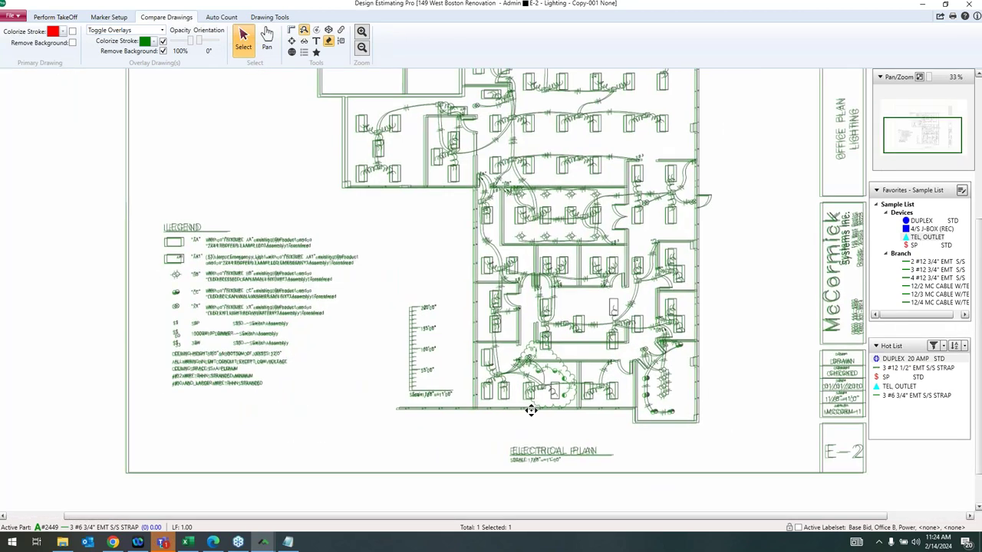
scroll(530, 411, "up", 1)
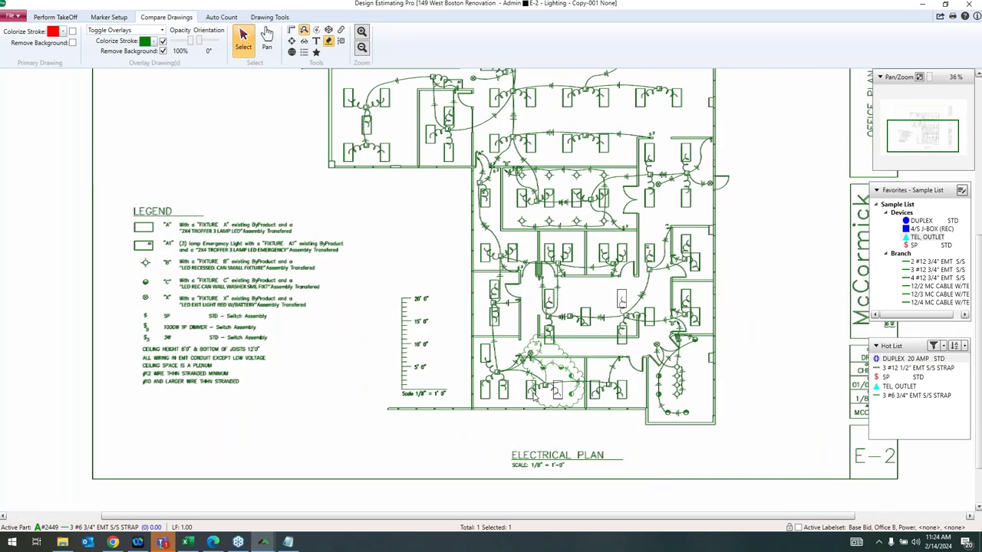
scroll(530, 395, "up", 2)
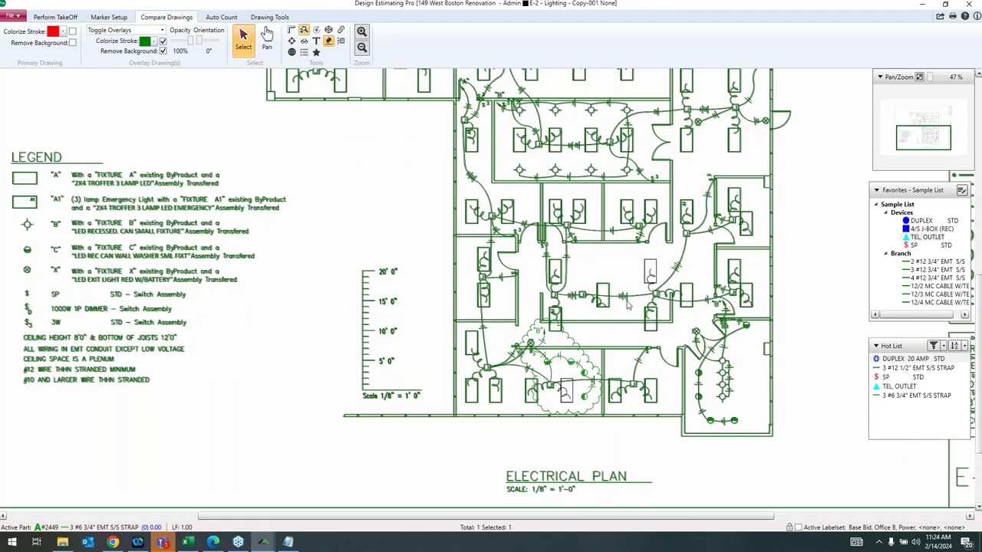
Colorize the primary drawing's stroke in red and remove its background.
left_click(63, 32)
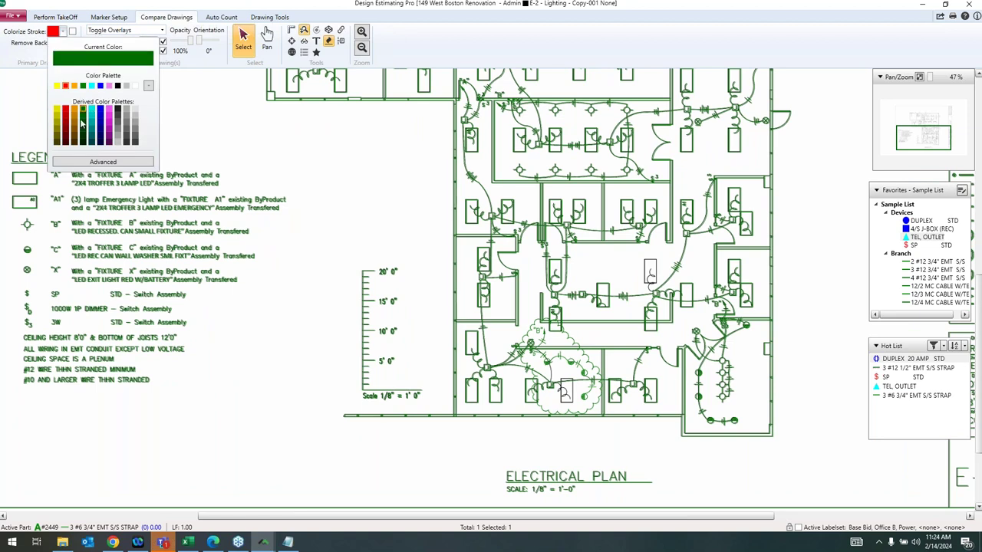
left_click(73, 32)
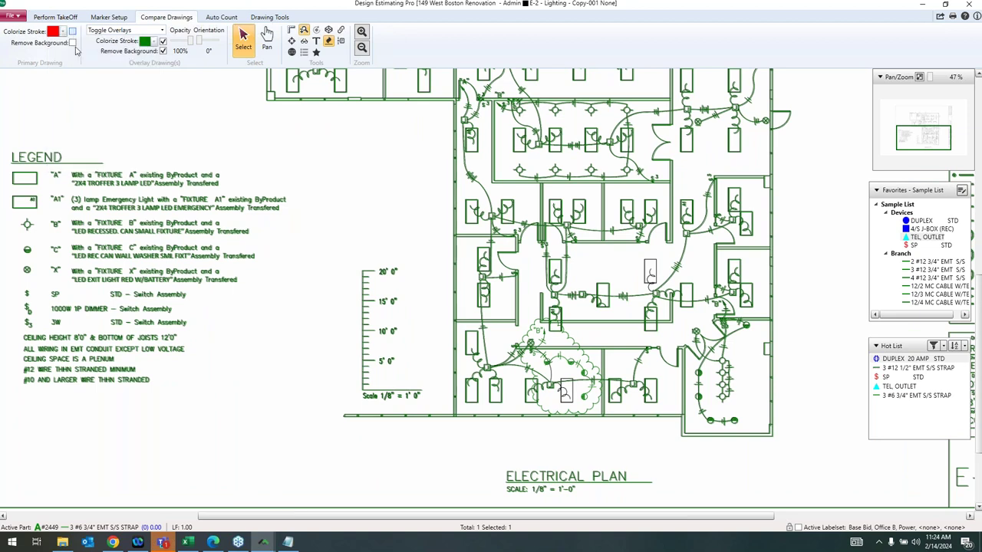
left_click(73, 32)
left_click(73, 43)
left_click(73, 44)
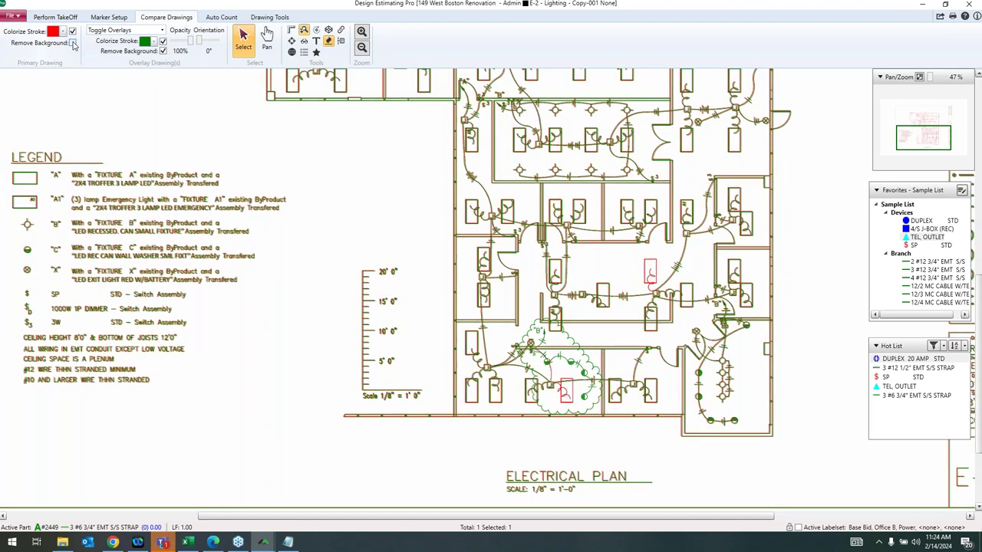
left_click(72, 43)
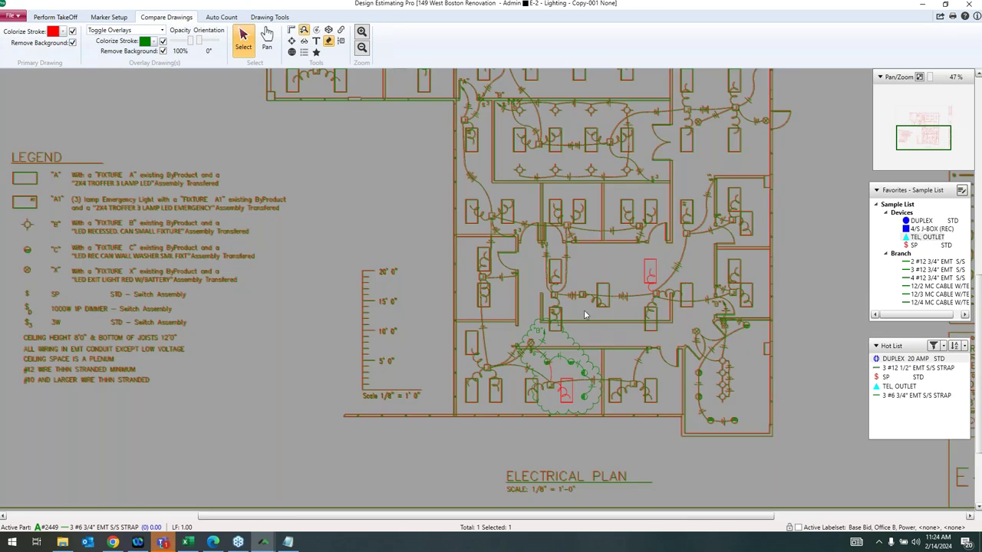
Take off two DUPLEX 20 AMP STD devices inside the clouded revision area of the lighting plan.
scroll(585, 315, "up", 2)
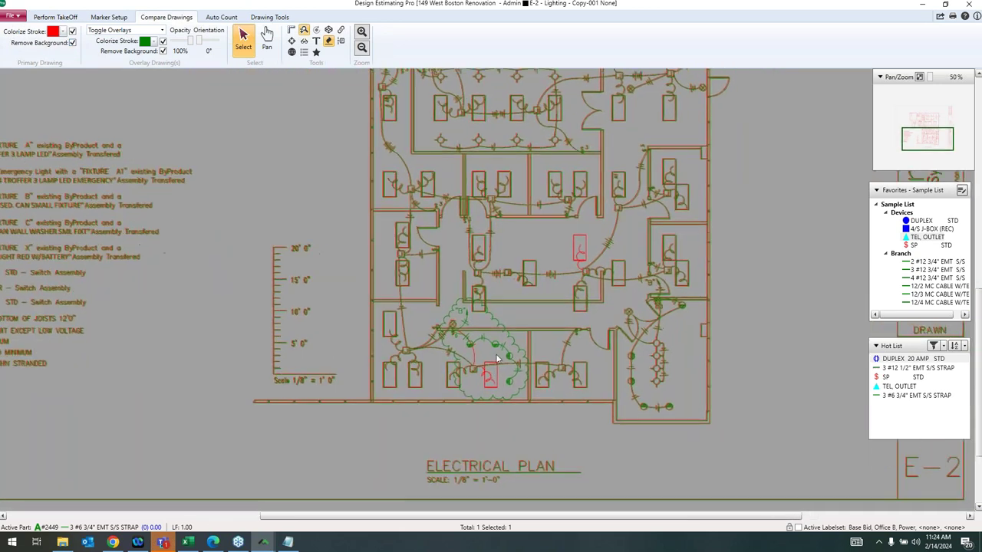
scroll(495, 356, "up", 4)
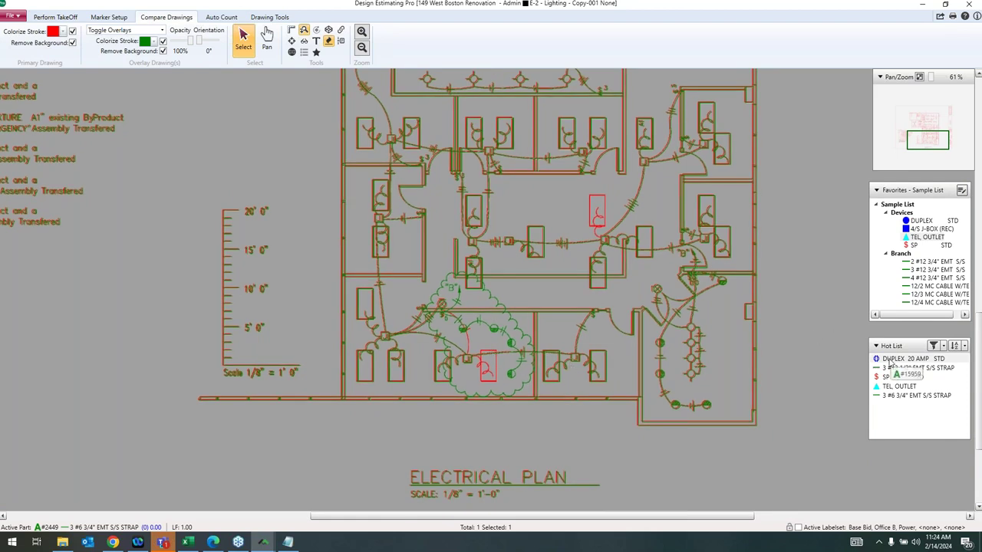
left_click(894, 359)
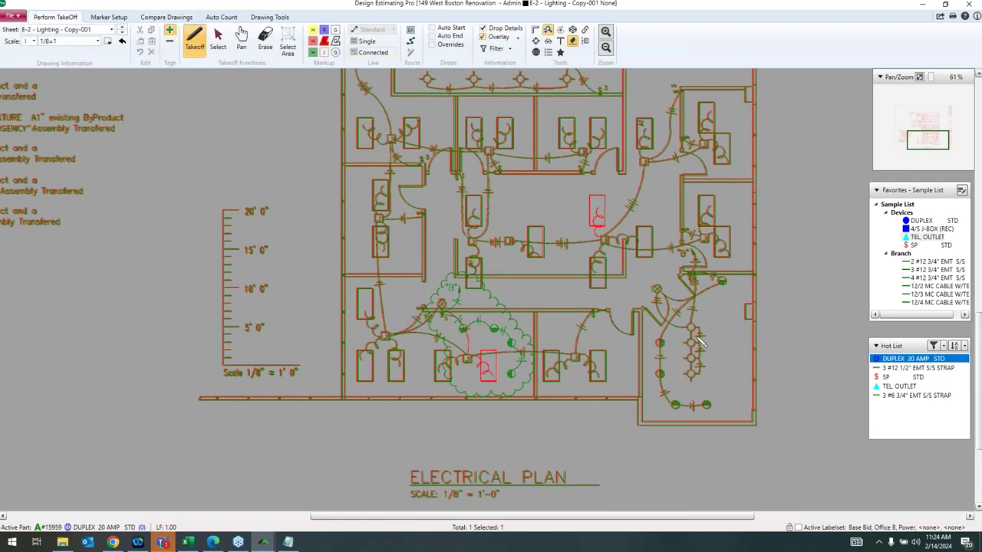
left_click(471, 315)
left_click(516, 392)
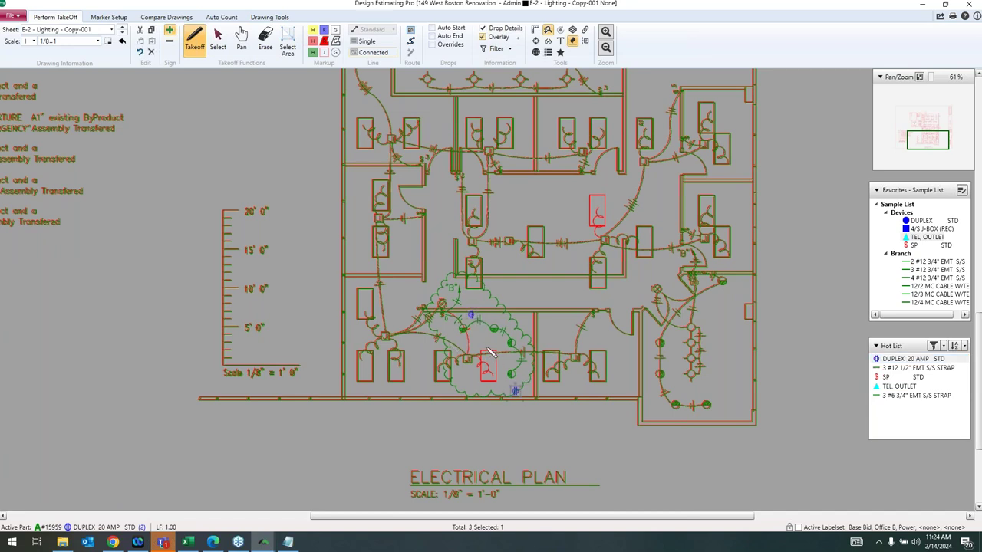
left_click_drag(489, 347, 493, 358)
Return to the previously viewed E-1 - Power sheet.
scroll(494, 358, "down", 1)
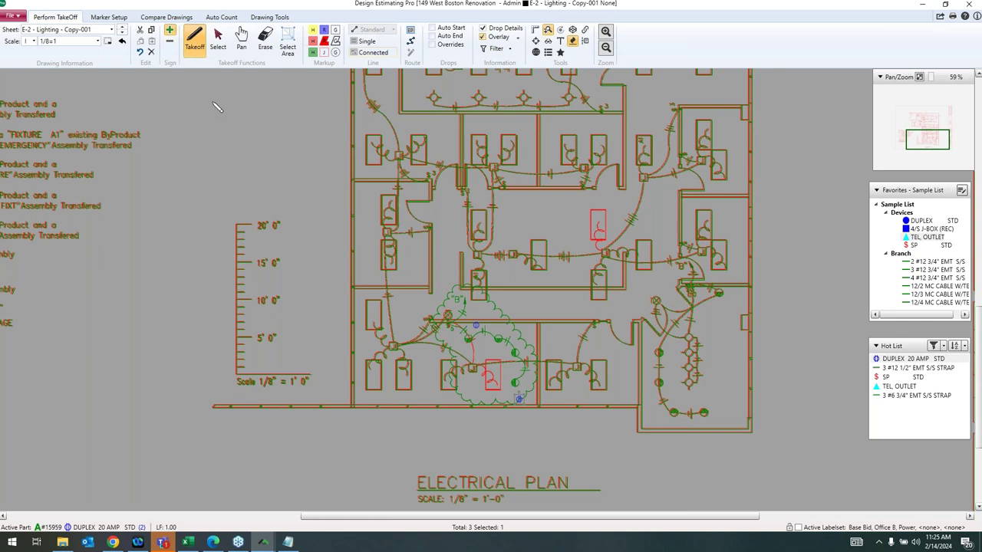
left_click(122, 42)
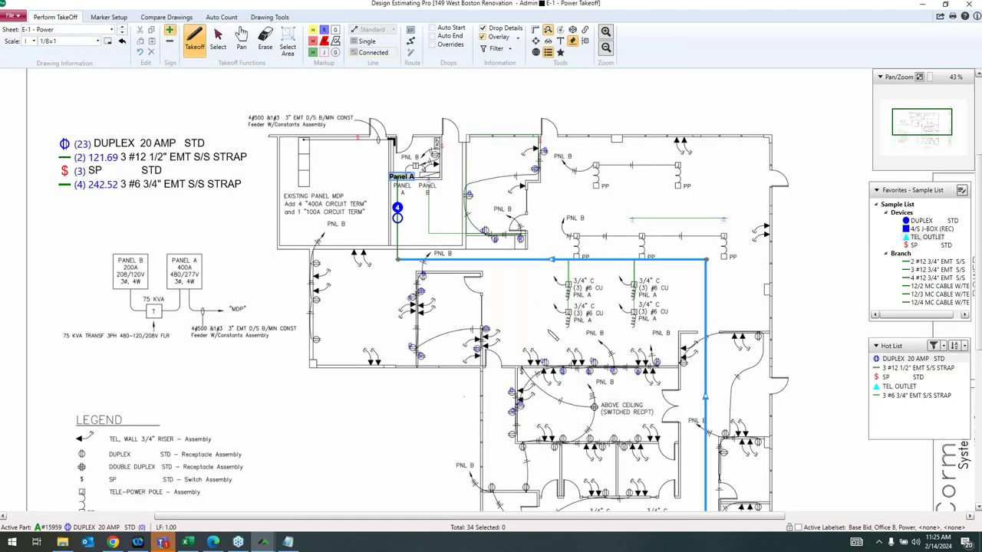
scroll(492, 301, "down", 2)
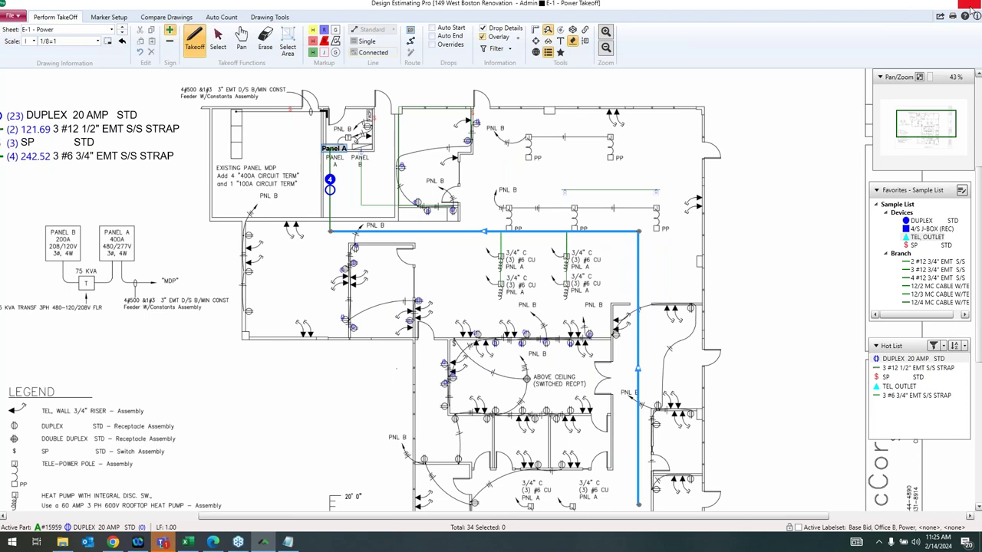
Close the drawing takeoff and review the audit trail in summarized form, returning it to the individual entries.
left_click(971, 7)
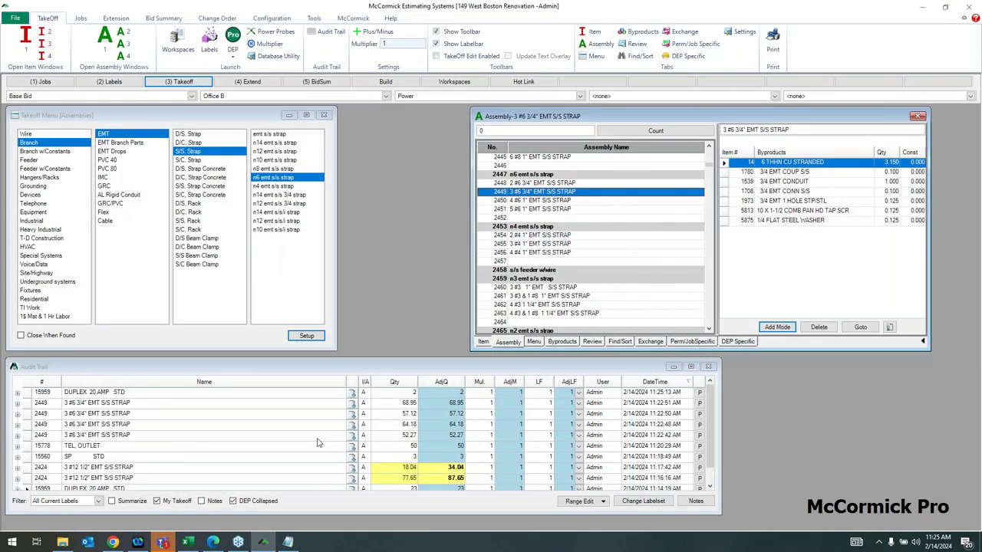
scroll(316, 443, "down", 1)
scroll(391, 466, "down", 1)
left_click(111, 501)
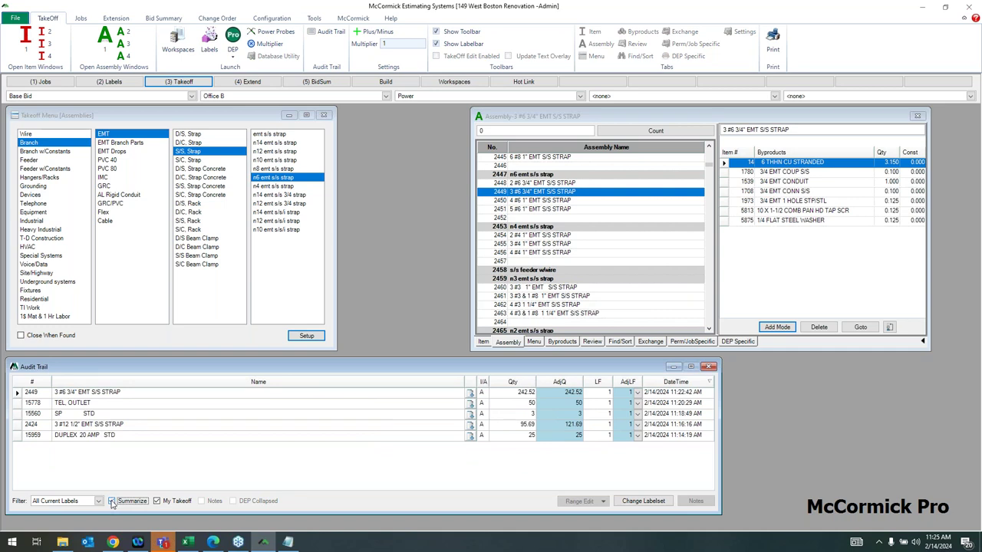
left_click(111, 501)
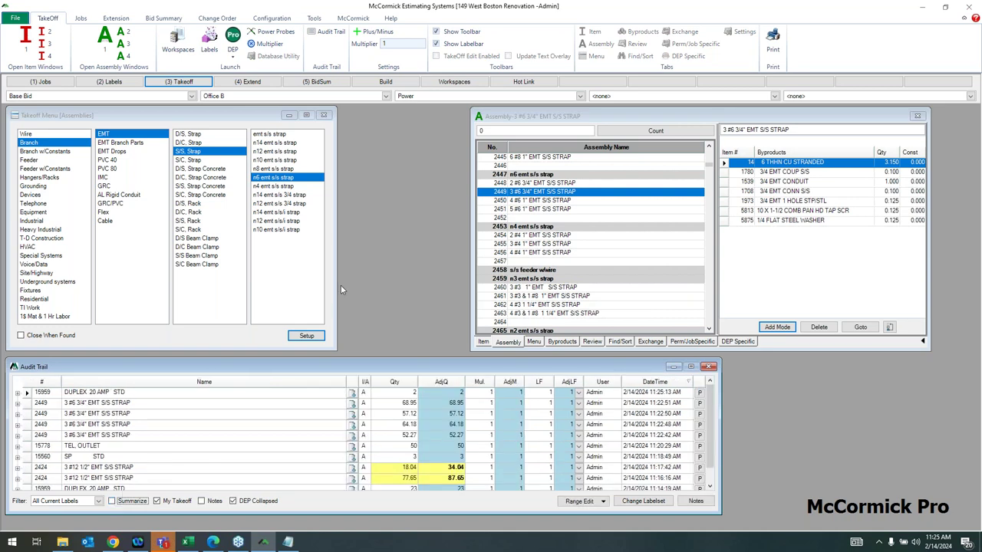
Open the job's extension and examine the item name, quantity, Price 1 and bid labor columns.
left_click(232, 84)
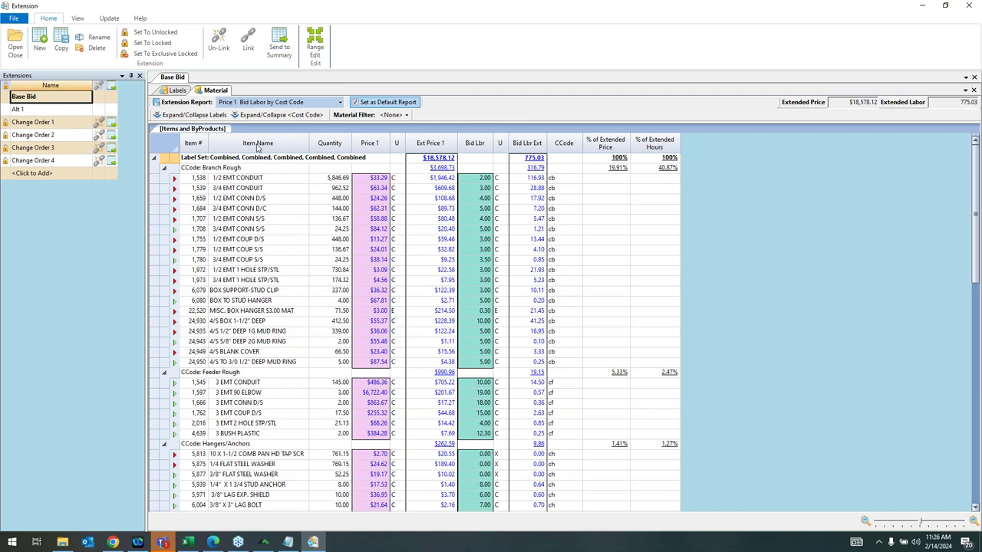
left_click(258, 146)
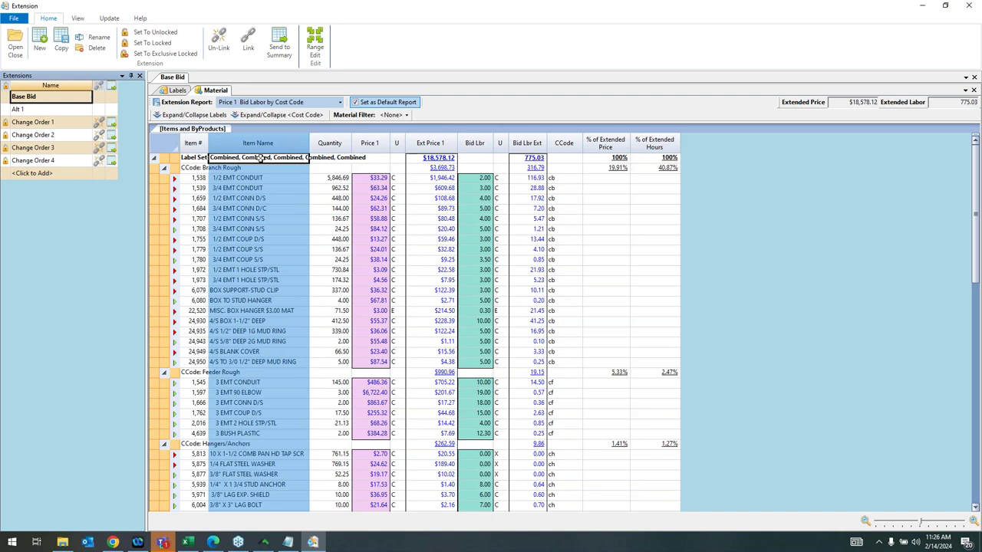
left_click(315, 148)
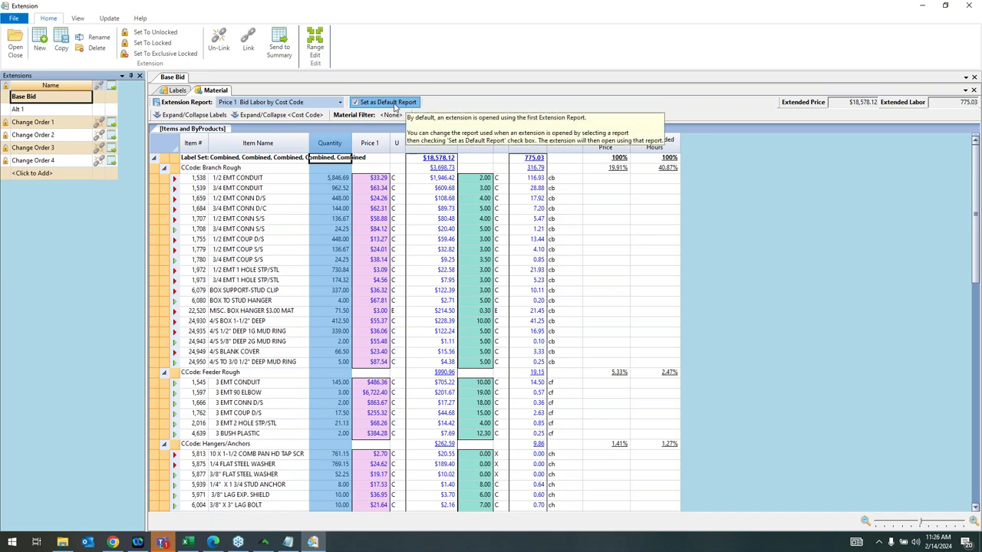
left_click(379, 147)
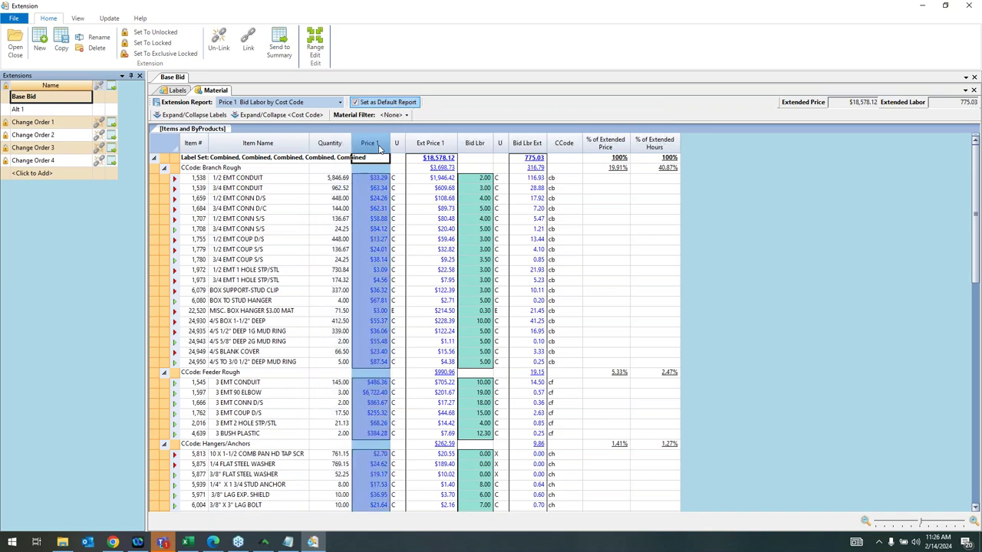
left_click(471, 146)
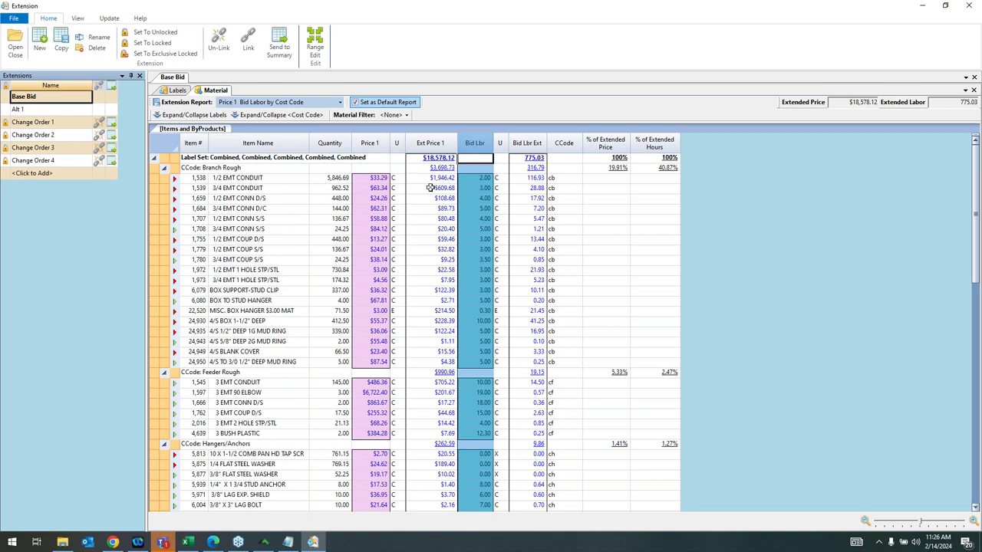
Review the extension as an Item Materials List, and return to the Price 1 Bid Labor by Cost Code report.
left_click(331, 105)
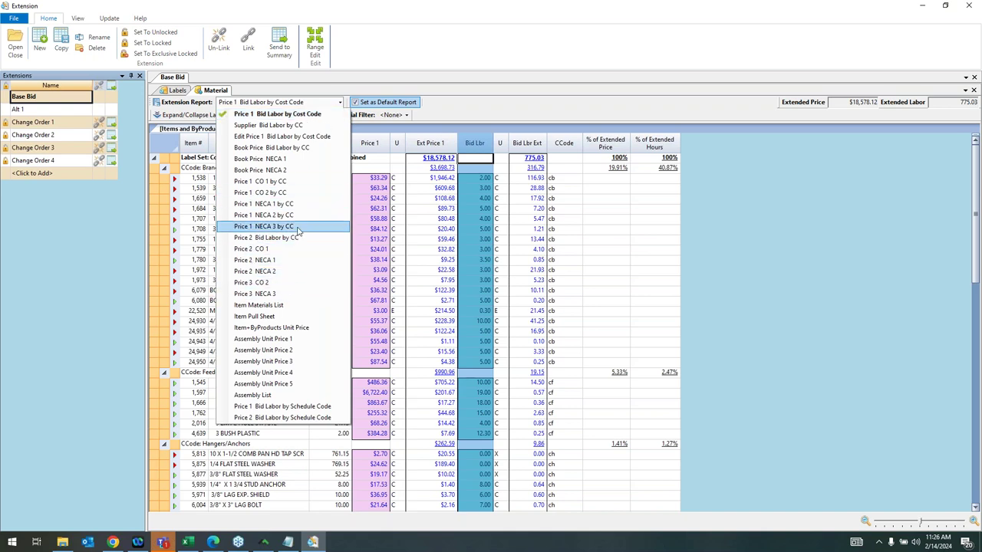
left_click(283, 305)
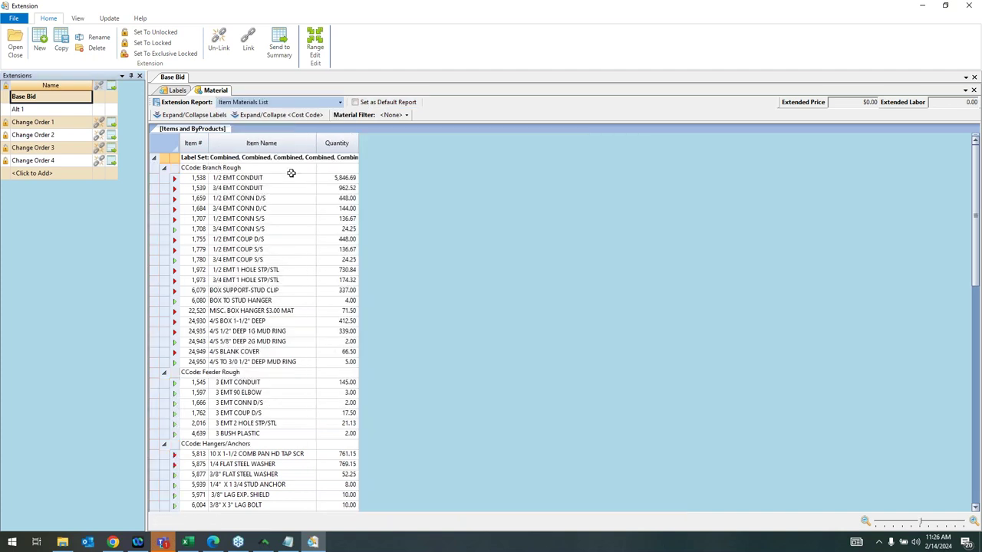
scroll(290, 177, "down", 4)
scroll(290, 222, "down", 7)
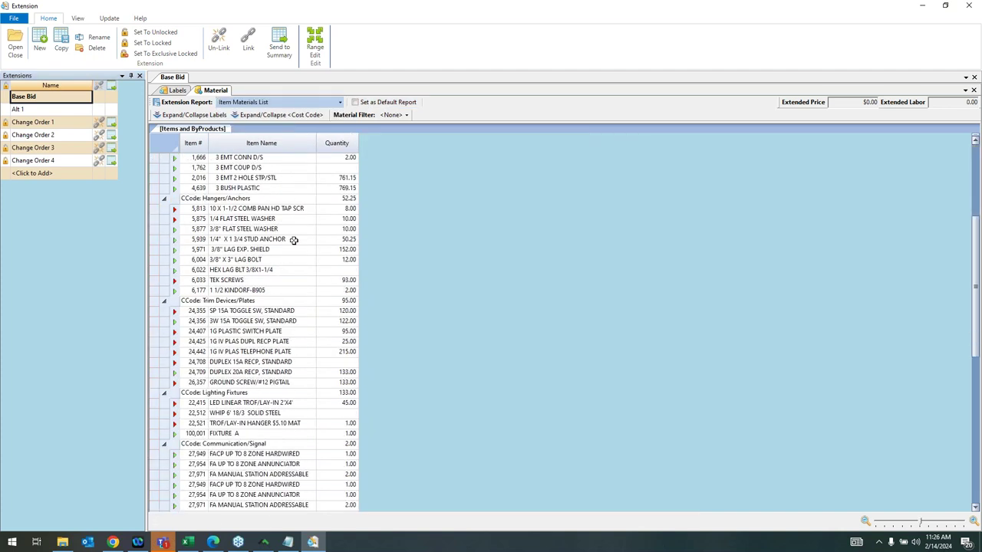
scroll(300, 280, "up", 4)
scroll(301, 280, "up", 8)
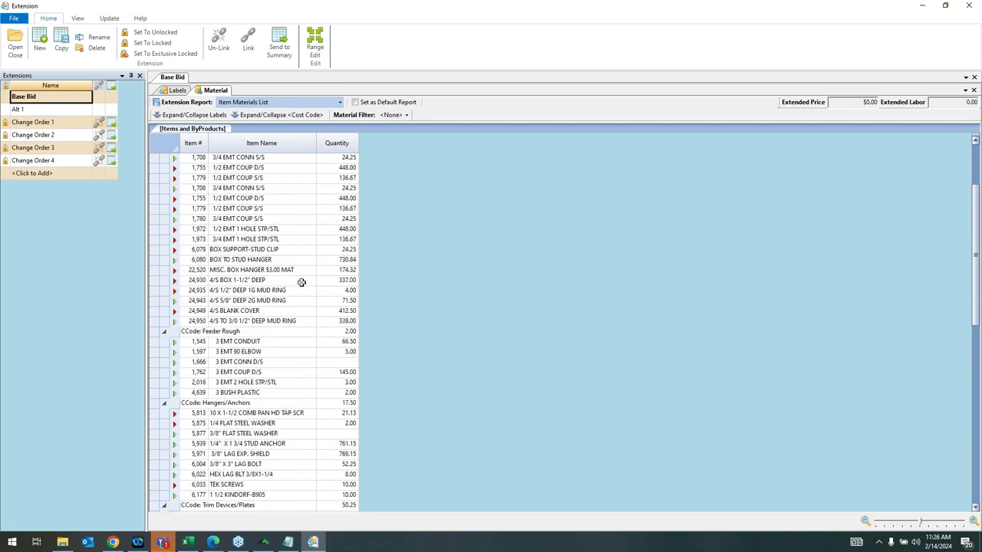
left_click(278, 102)
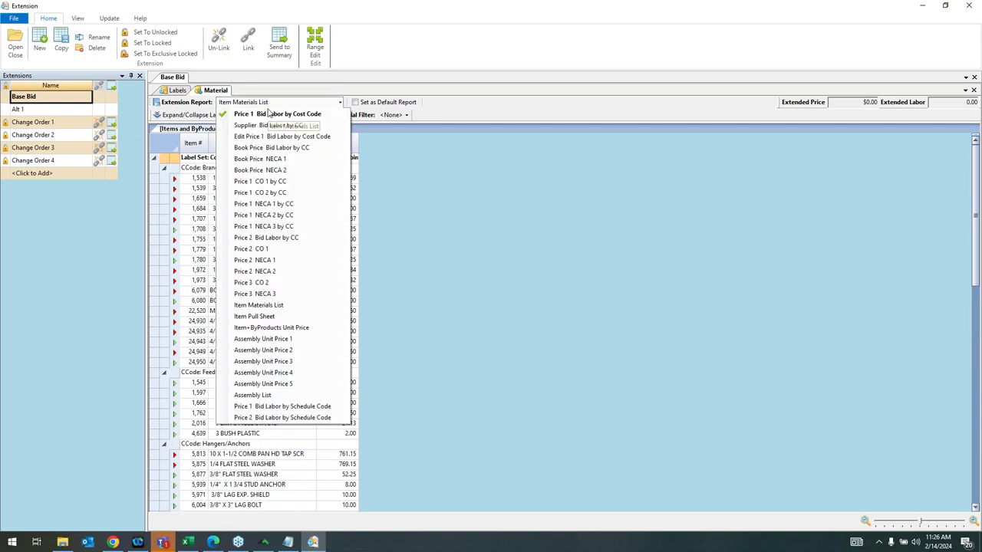
left_click(262, 112)
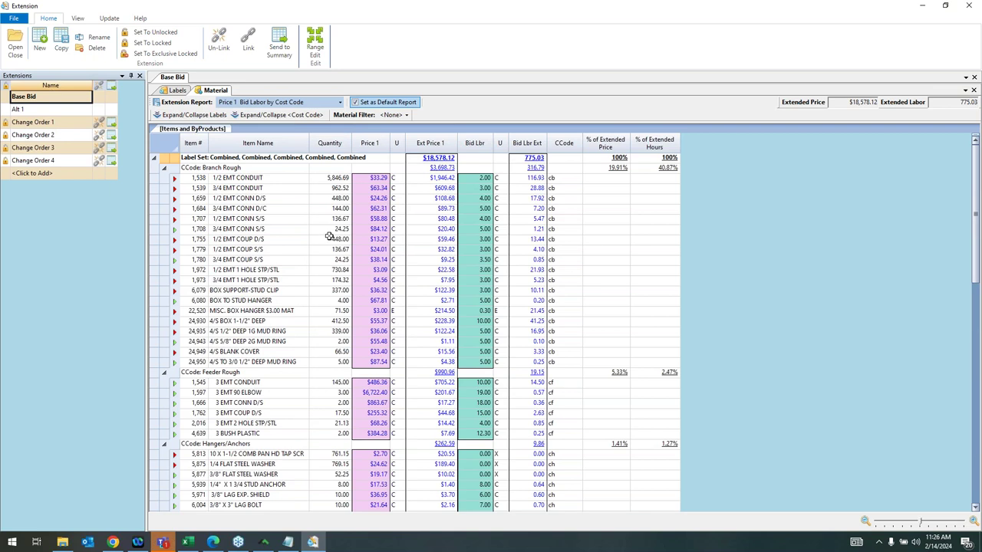
Filter the materials to show only Quote items, and reset the material filter to none.
left_click(393, 114)
left_click(402, 159)
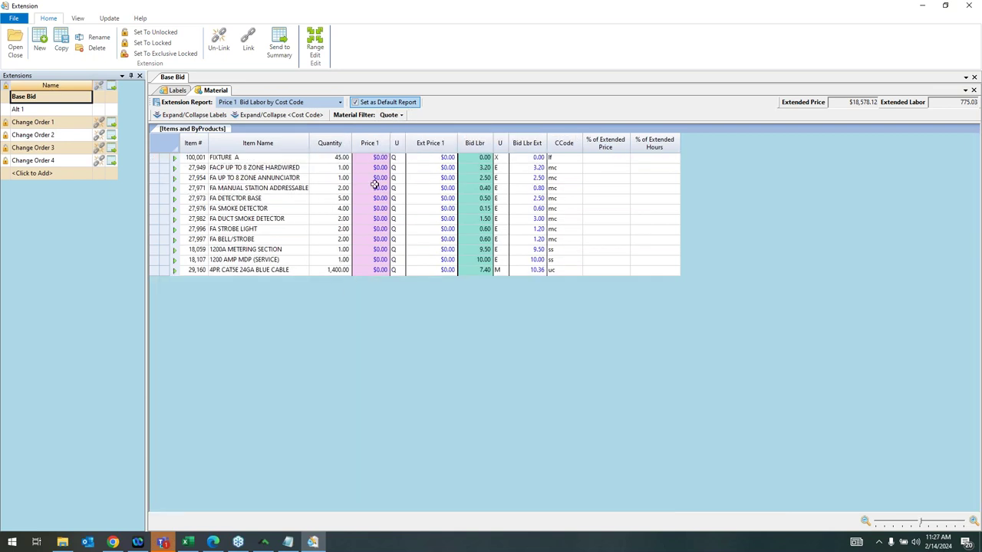
left_click(392, 115)
left_click(403, 127)
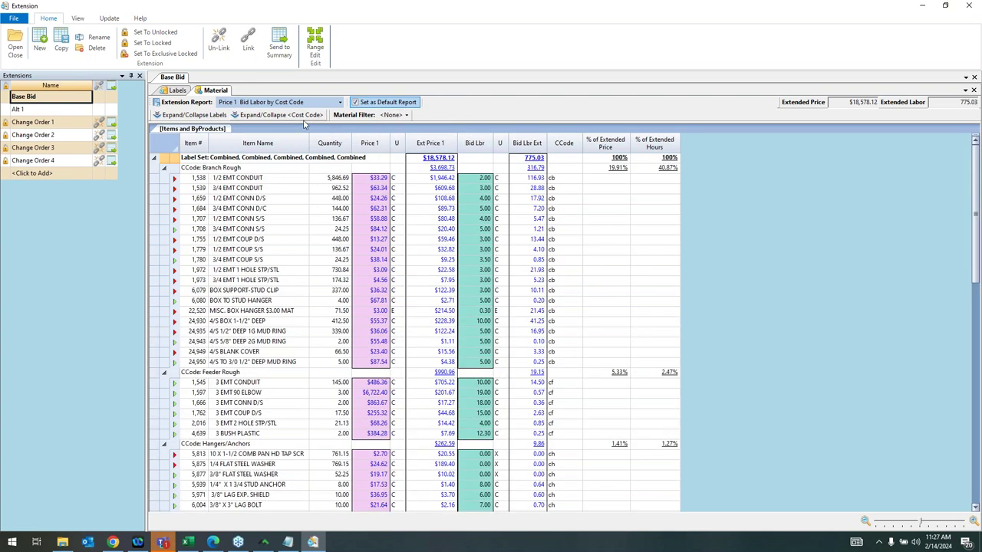
Collapse the report to cost code totals, inspect the Branch Rough items, and expand all cost codes again.
left_click(303, 115)
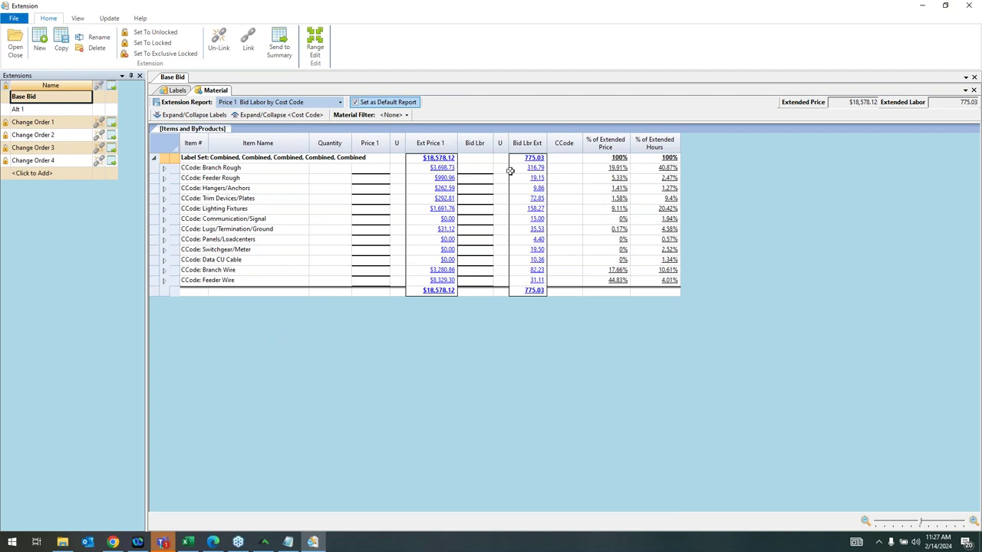
left_click(163, 168)
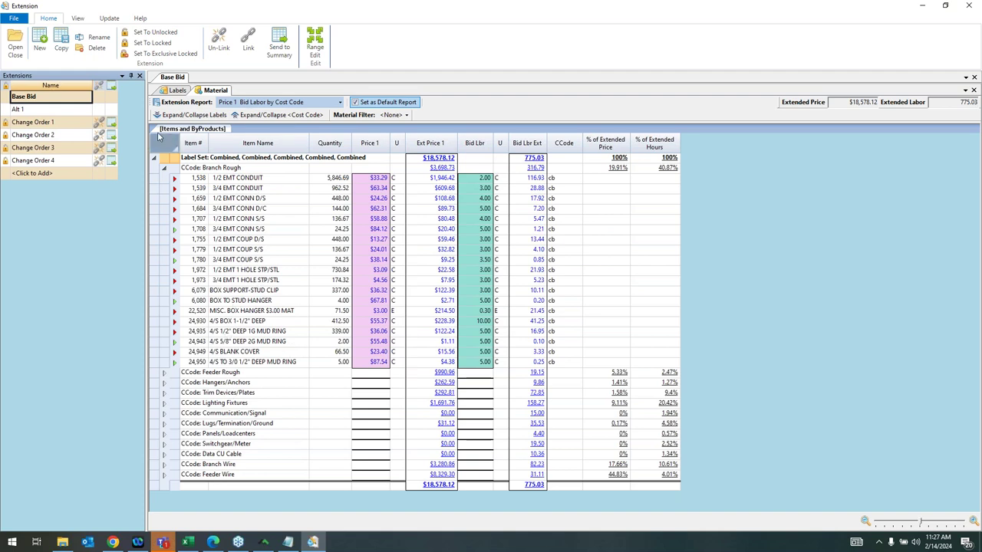
left_click(163, 170)
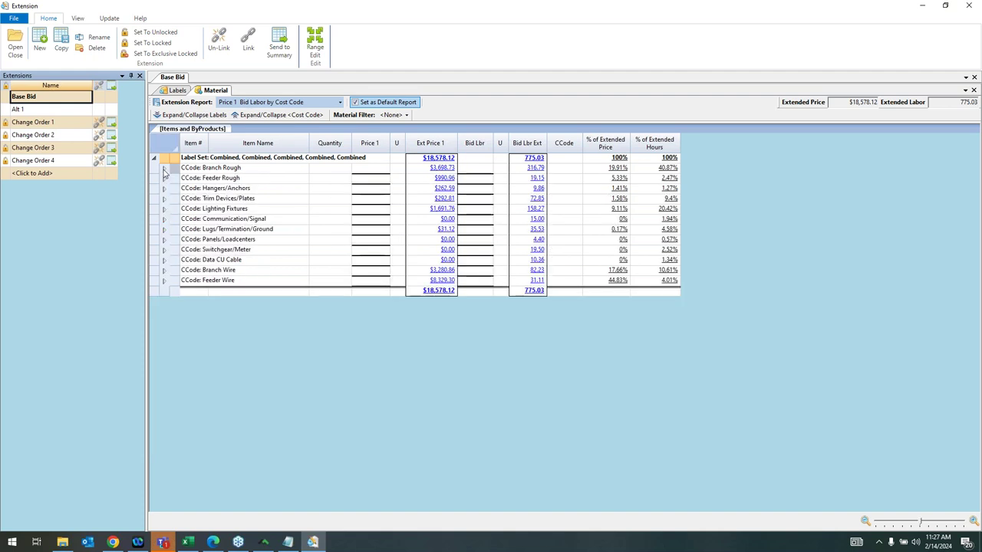
left_click(261, 116)
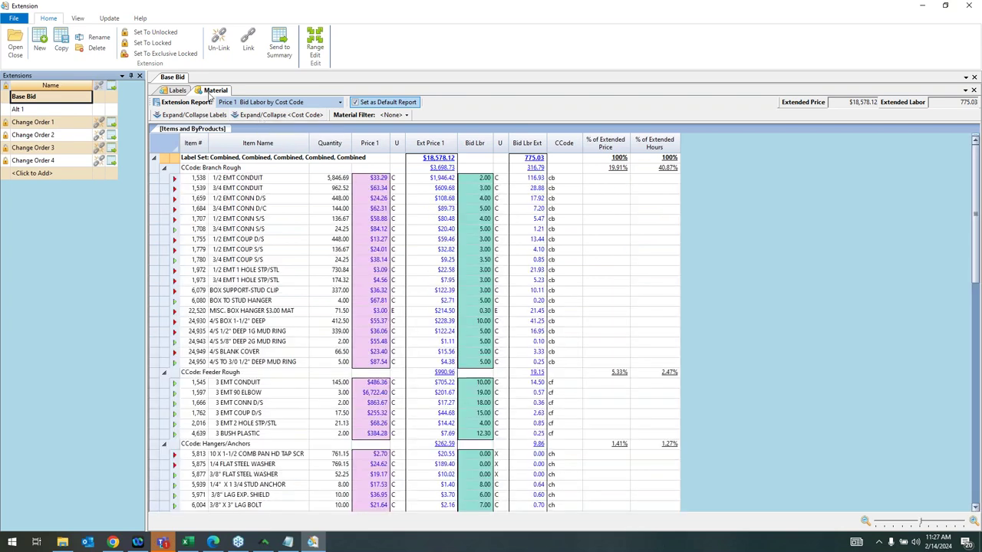
Set the Areas labels to Separate and review the material report broken down by area.
left_click(177, 91)
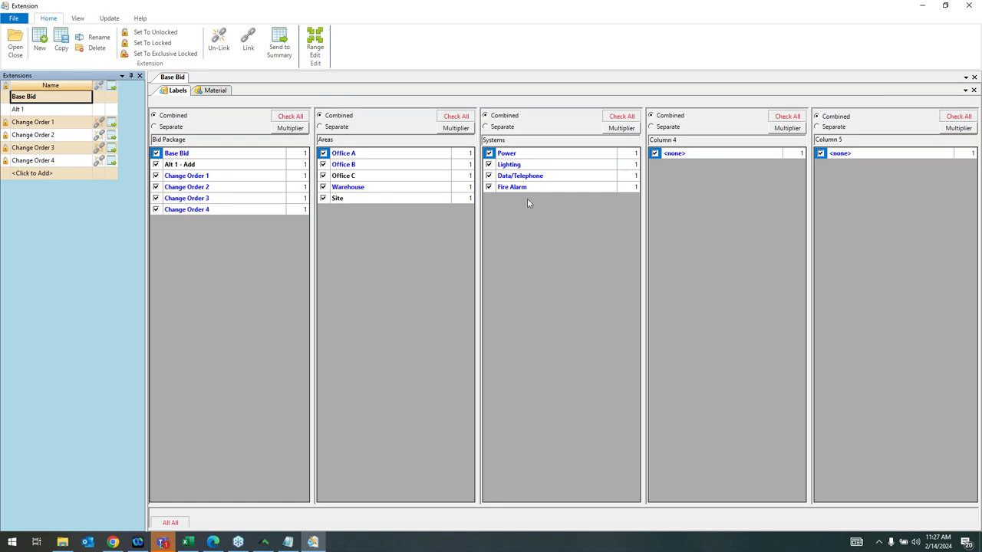
left_click(320, 127)
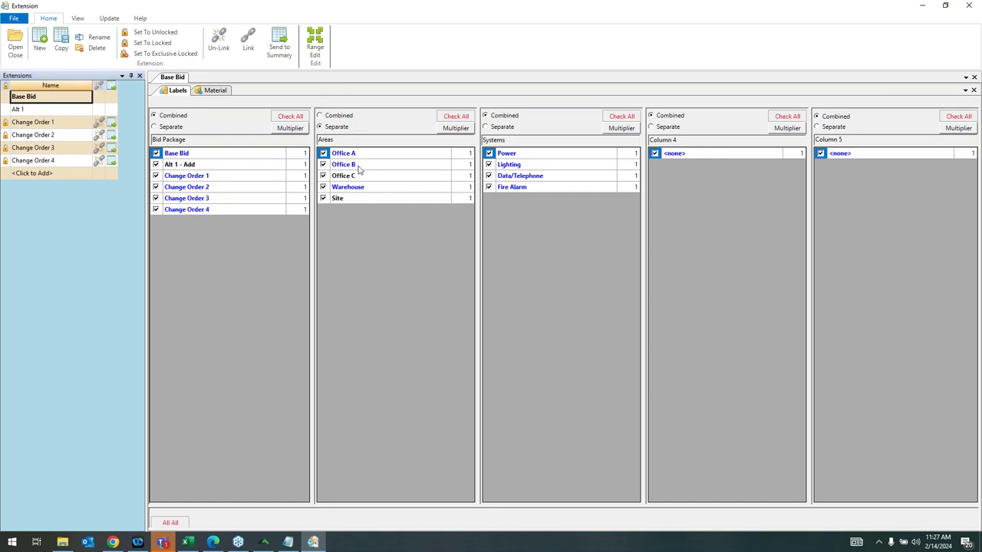
left_click(218, 91)
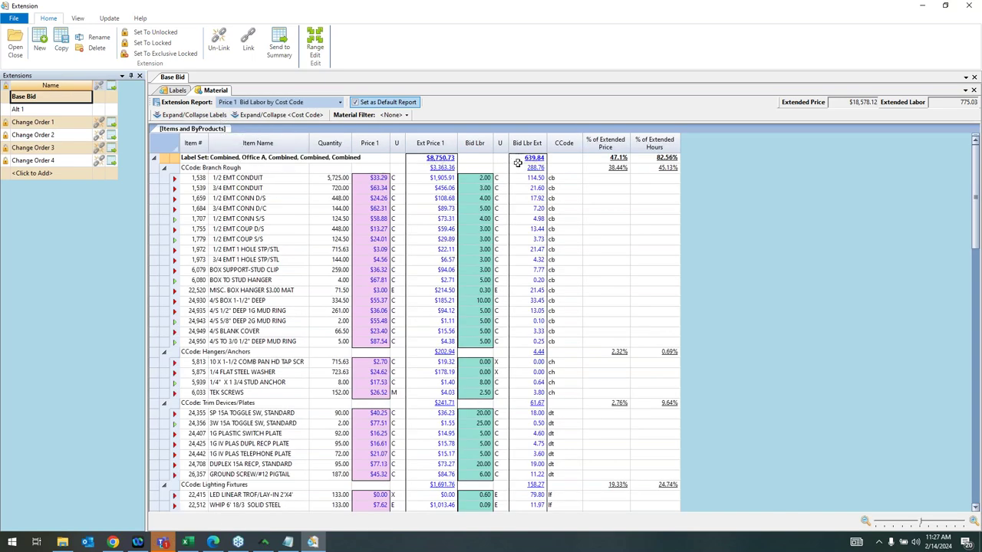
scroll(274, 168, "down", 9)
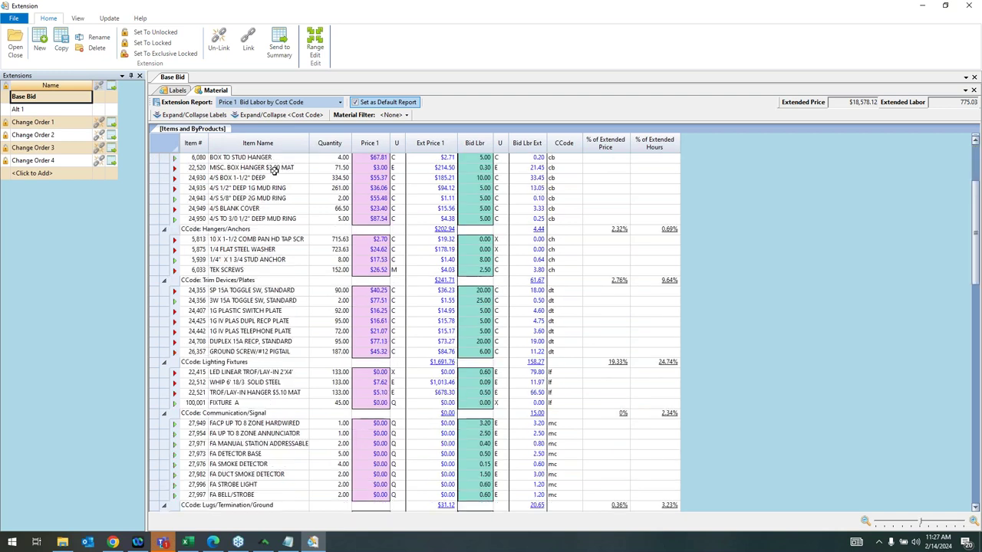
scroll(274, 172, "down", 8)
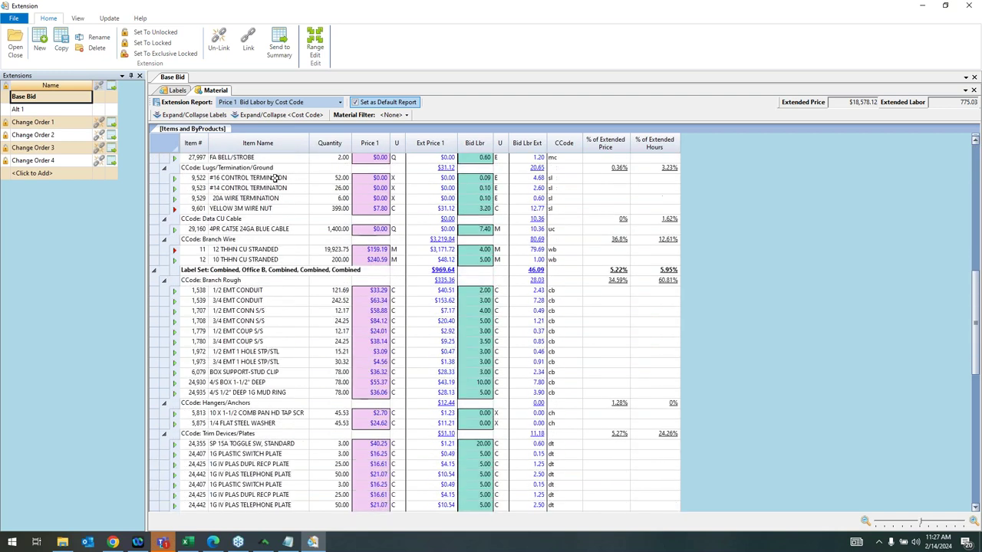
scroll(300, 219, "down", 7)
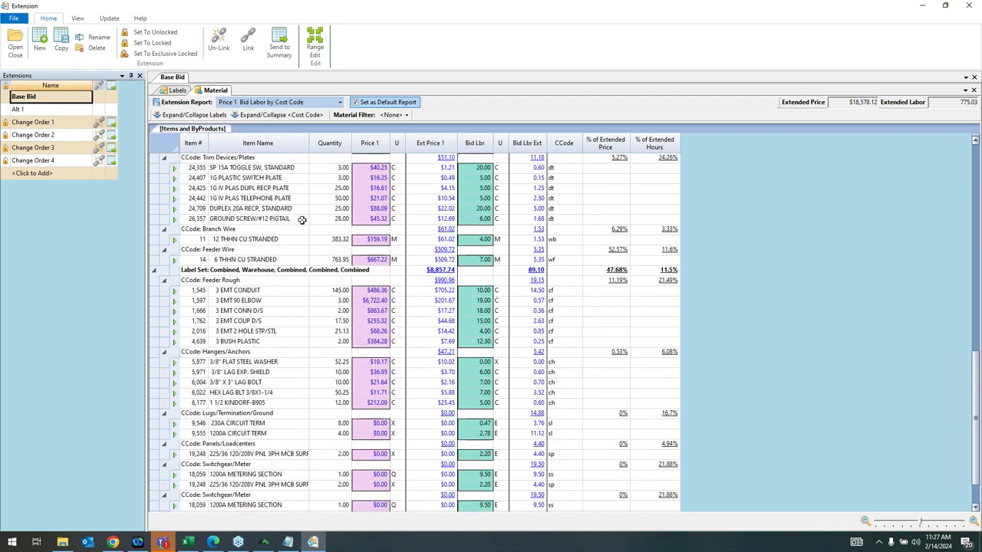
scroll(272, 372, "up", 10)
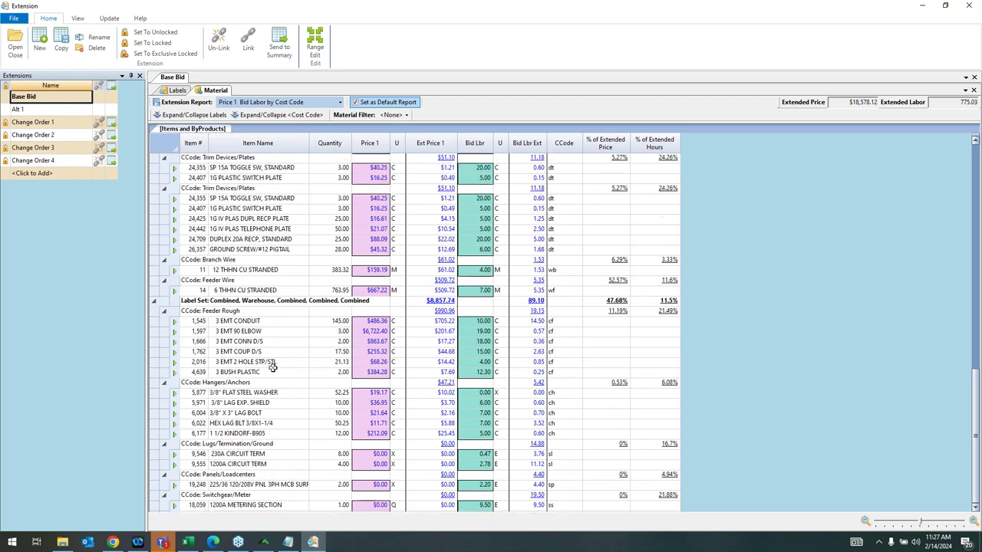
scroll(273, 366, "up", 10)
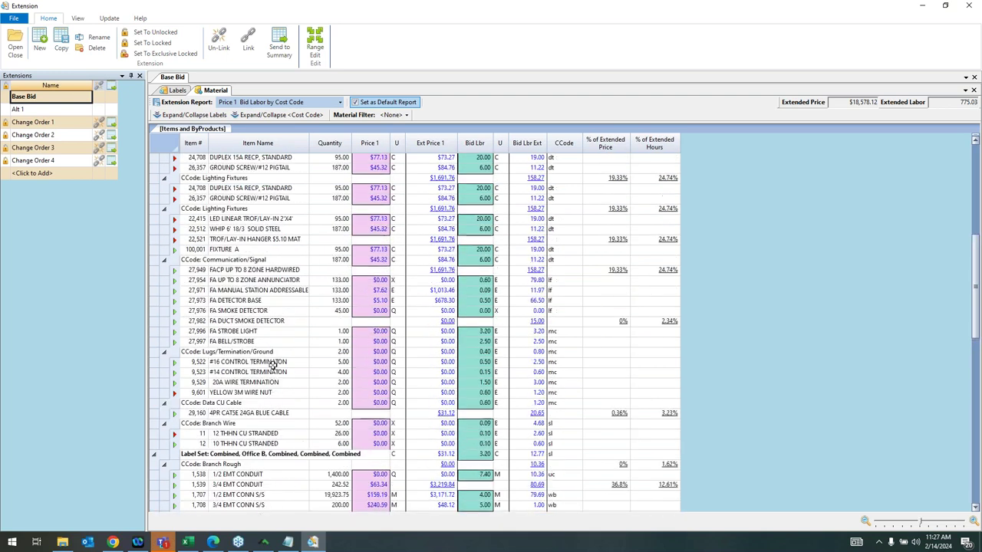
Combine the areas, exclude Office A, Warehouse, Lighting, Data/Telephone and Fire Alarm, and view the remaining materials.
left_click(176, 90)
left_click(320, 116)
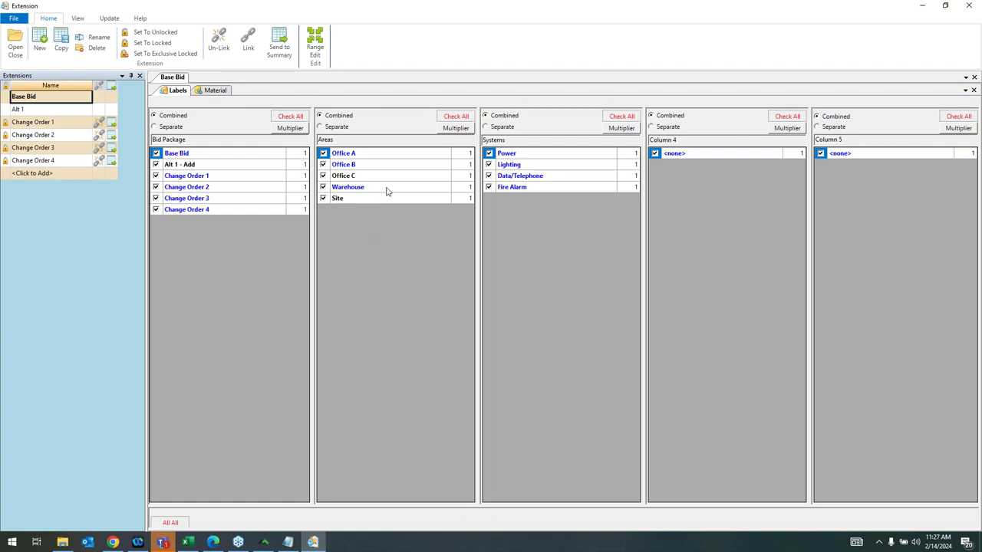
left_click(323, 153)
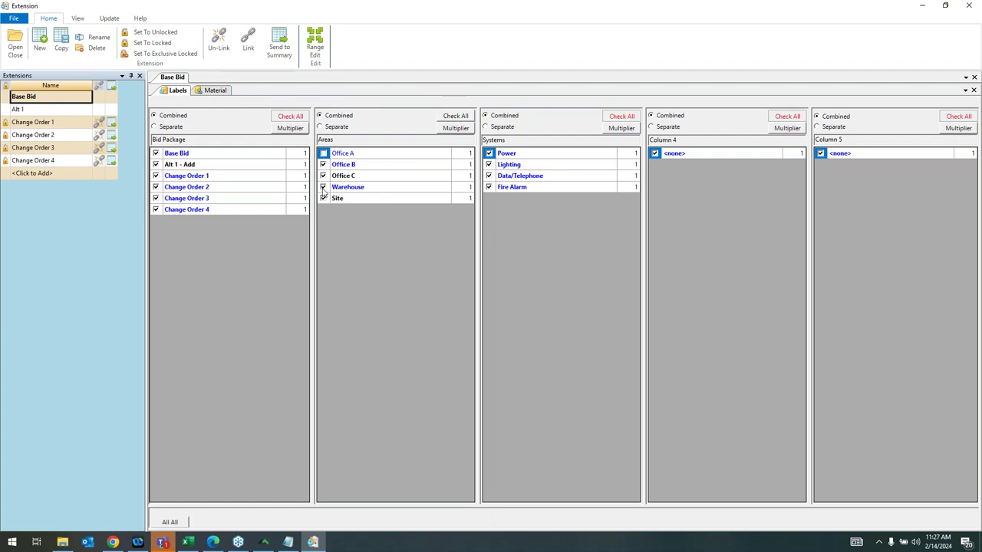
left_click(323, 187)
left_click(489, 164)
left_click(490, 176)
left_click(490, 187)
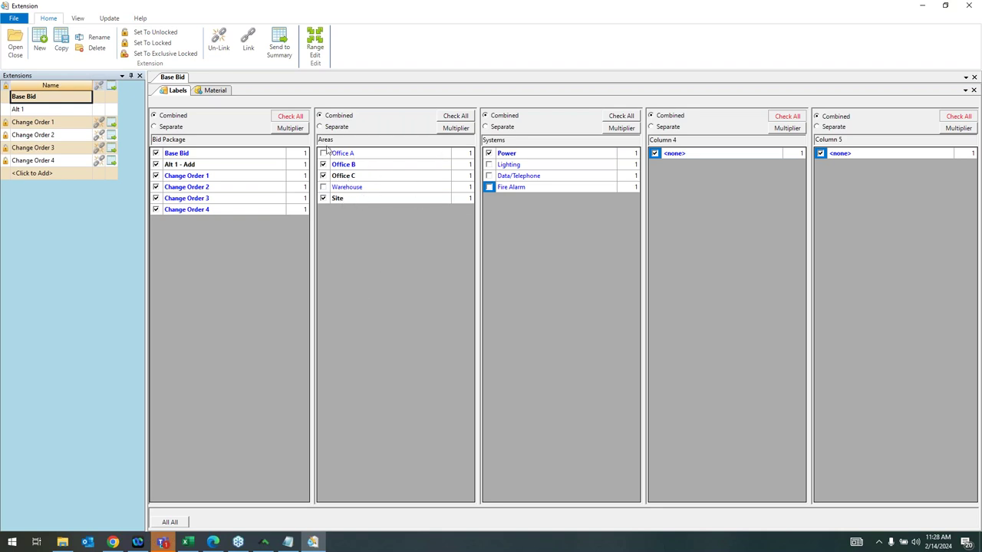
left_click(215, 92)
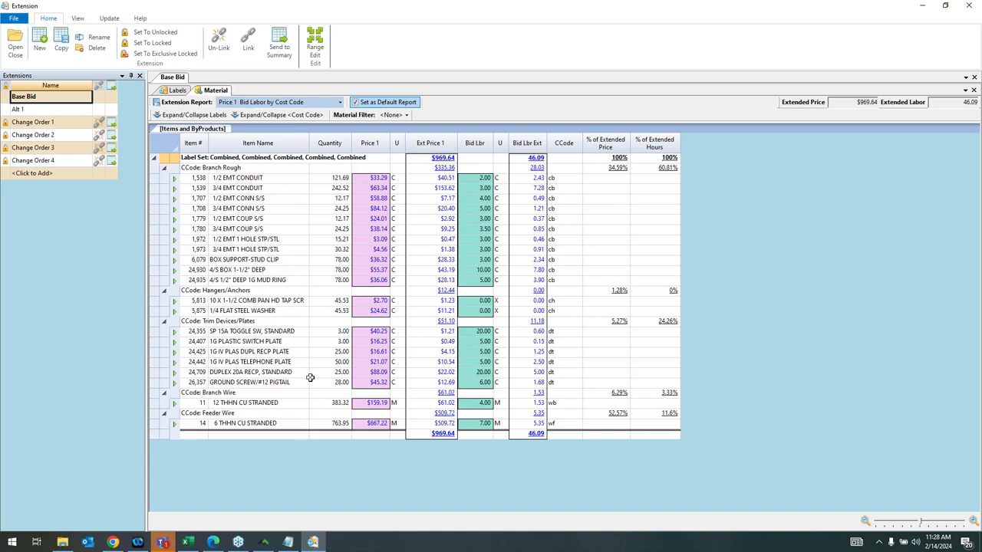
Include all labels in every column again and show the complete material report.
left_click(178, 91)
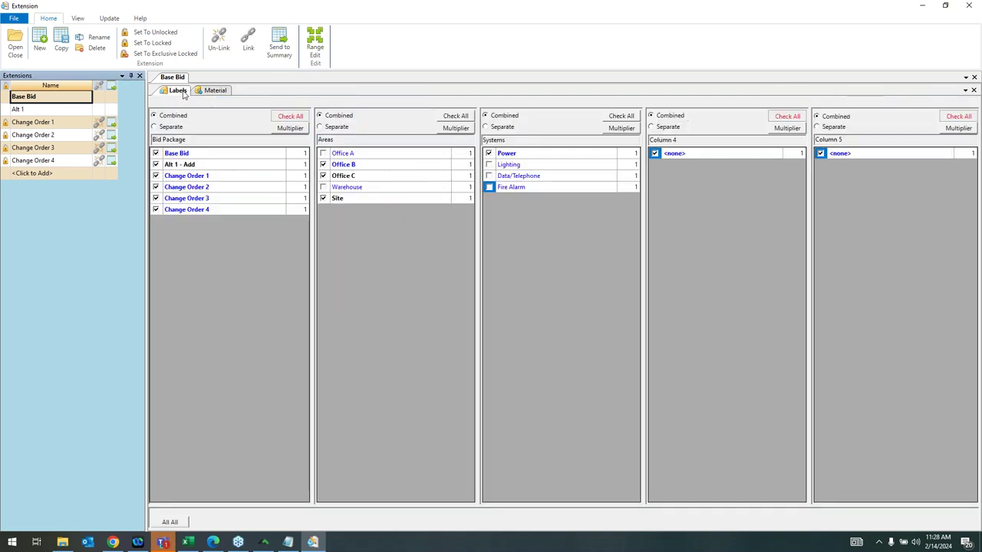
left_click(170, 522)
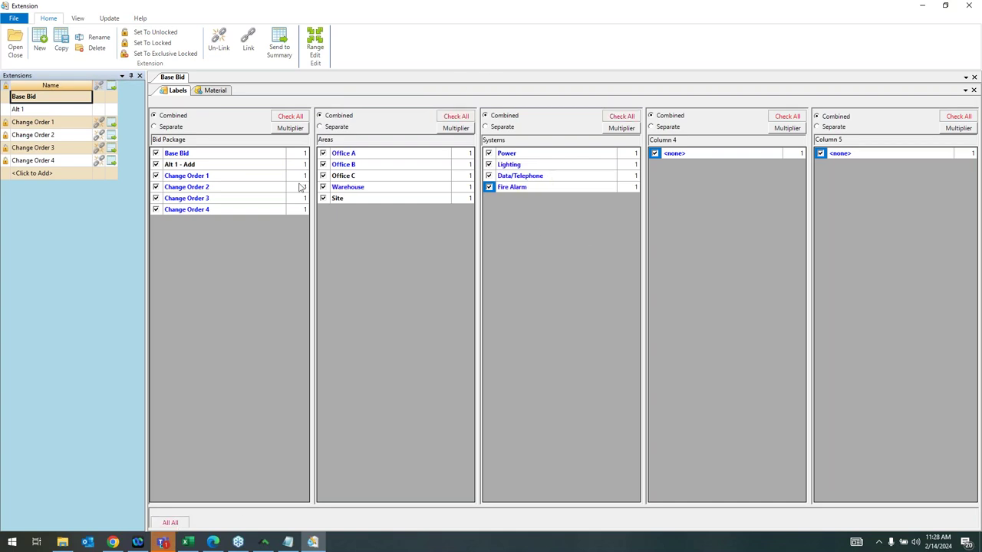
left_click(218, 91)
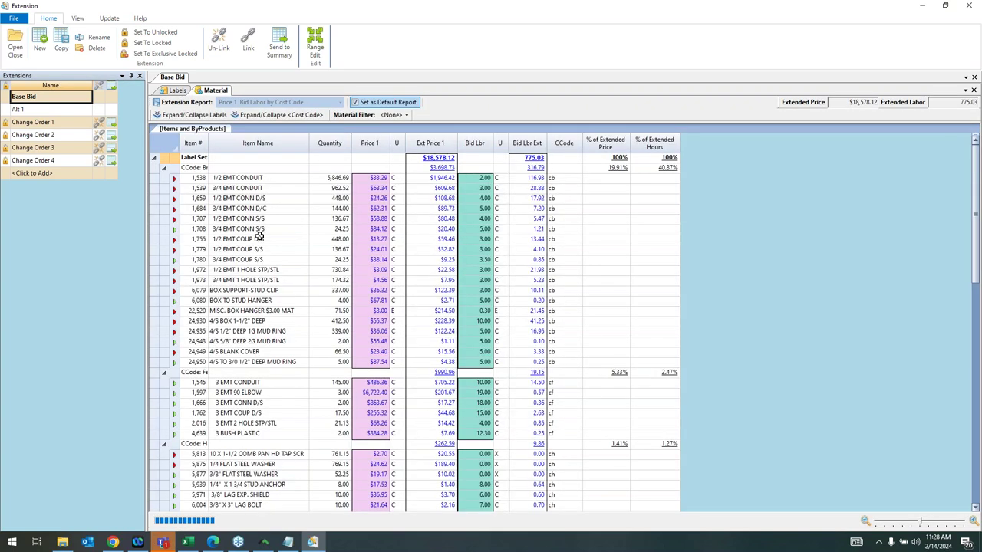
Send the Base Bid extension to the bid summary, close the extension, and open the job's Bid Summary.
left_click(372, 230)
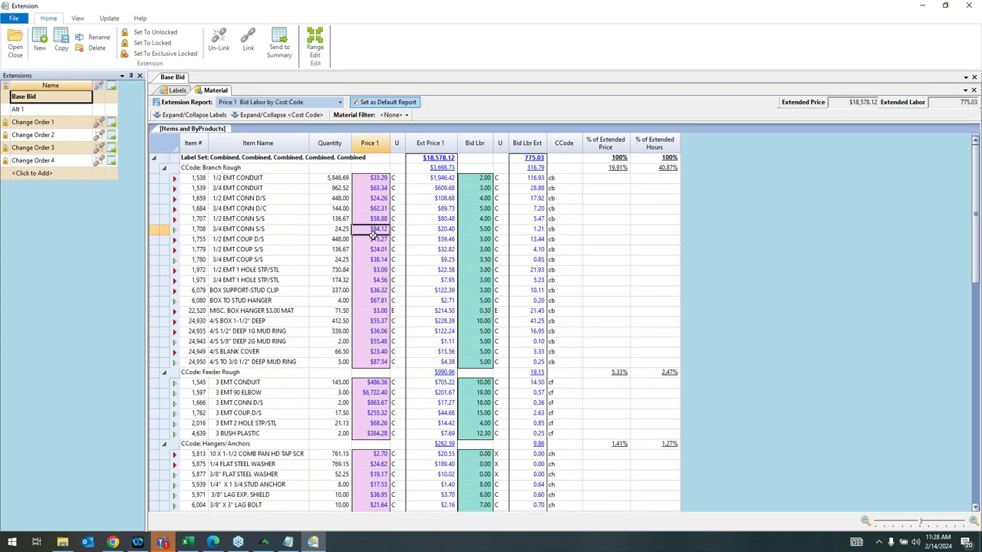
left_click(476, 229)
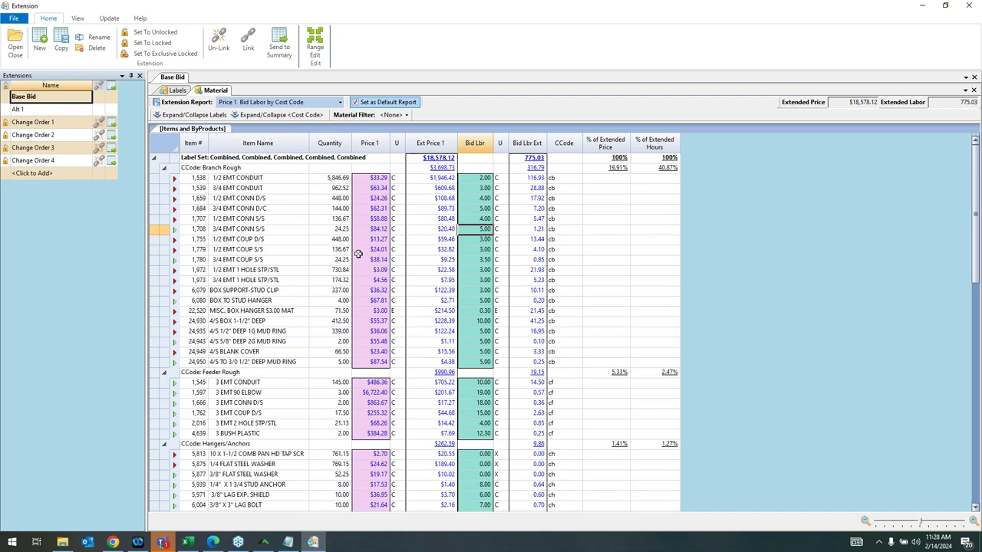
left_click(285, 58)
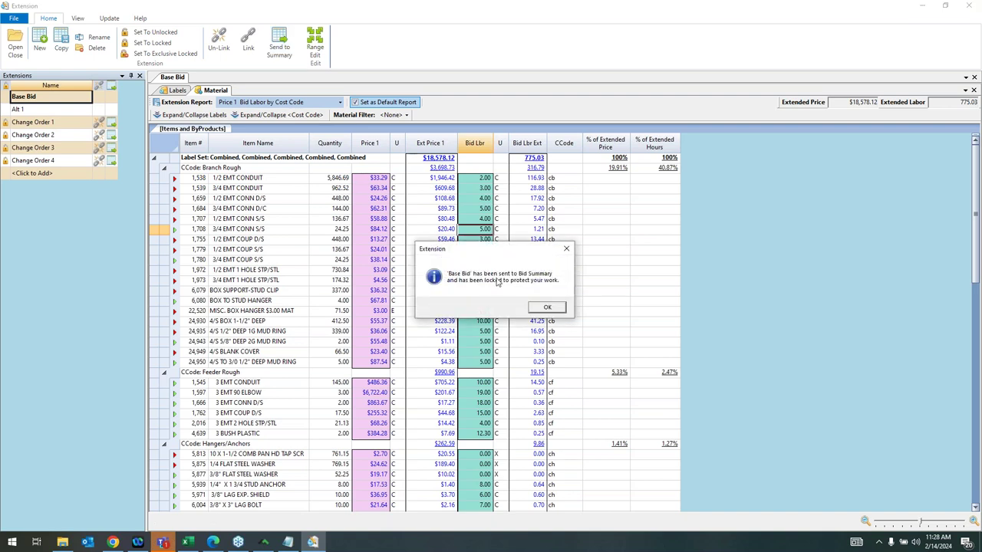
left_click(546, 307)
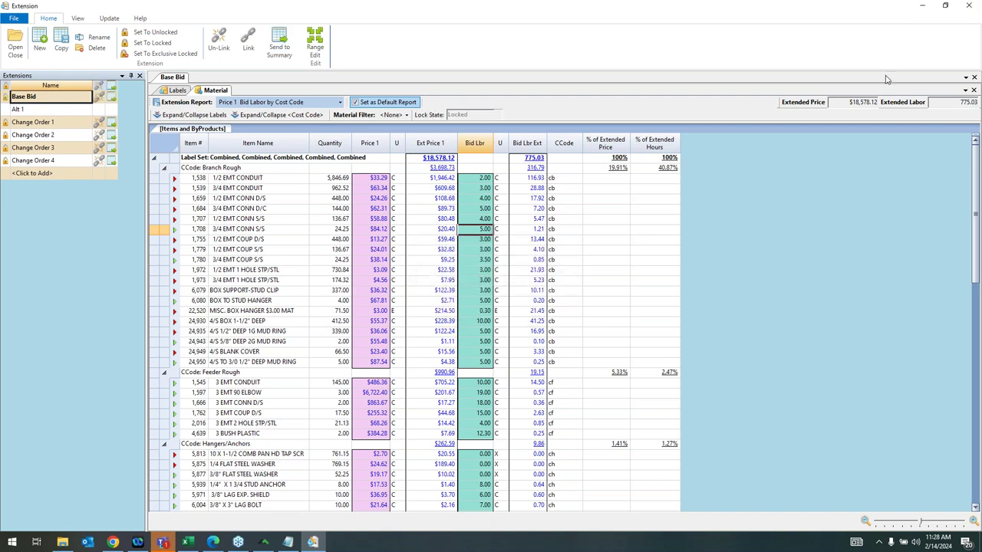
left_click(968, 7)
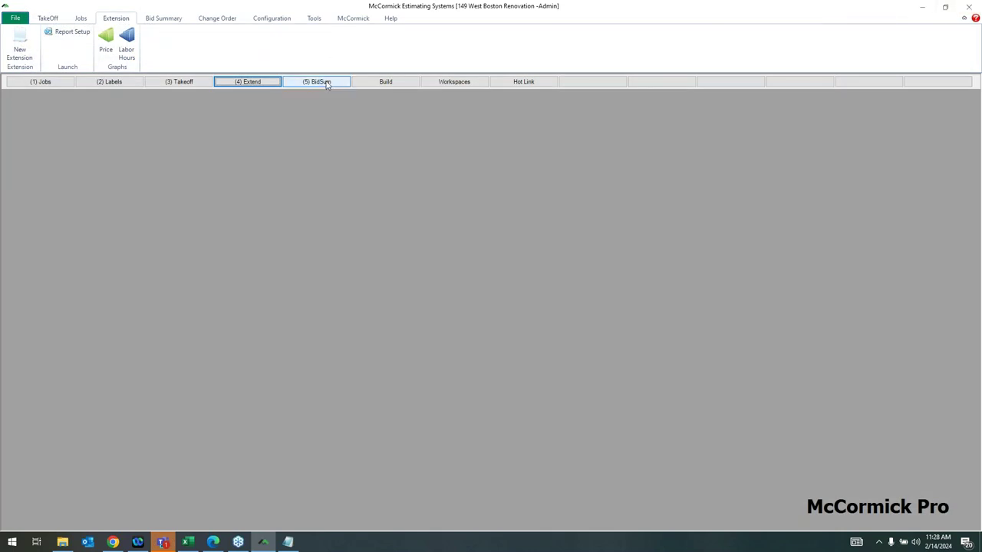
left_click(326, 83)
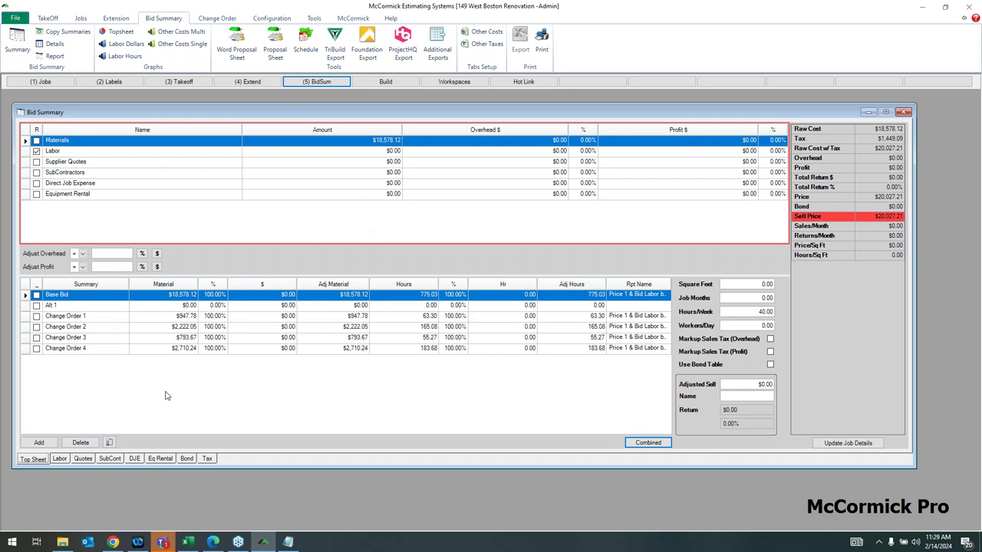
Assign the Foreman, Sub-Foreman, J/Mn Wir and Appr 1 classes from the Phoenix Inside group to the Base Bid labor.
left_click(57, 463)
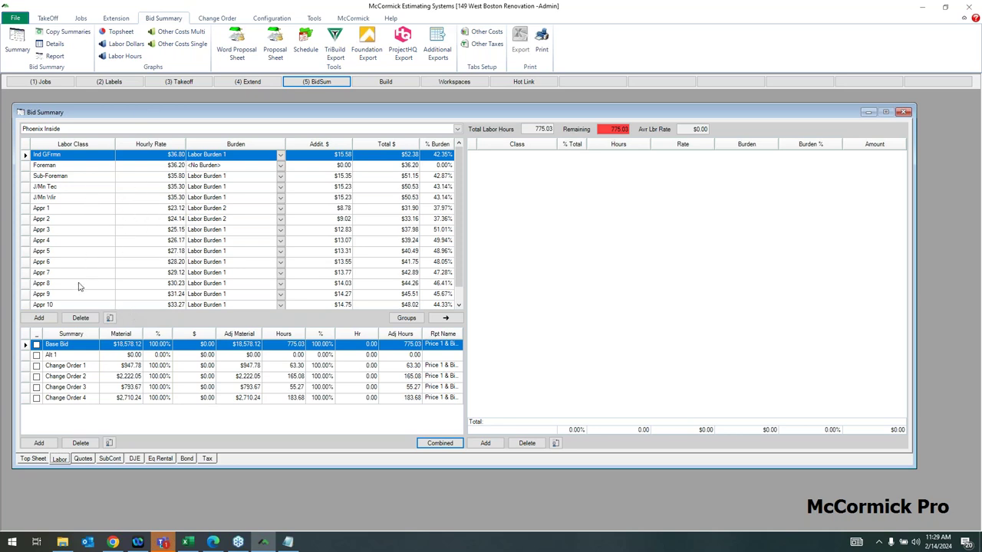
left_click(25, 166)
left_click(447, 317)
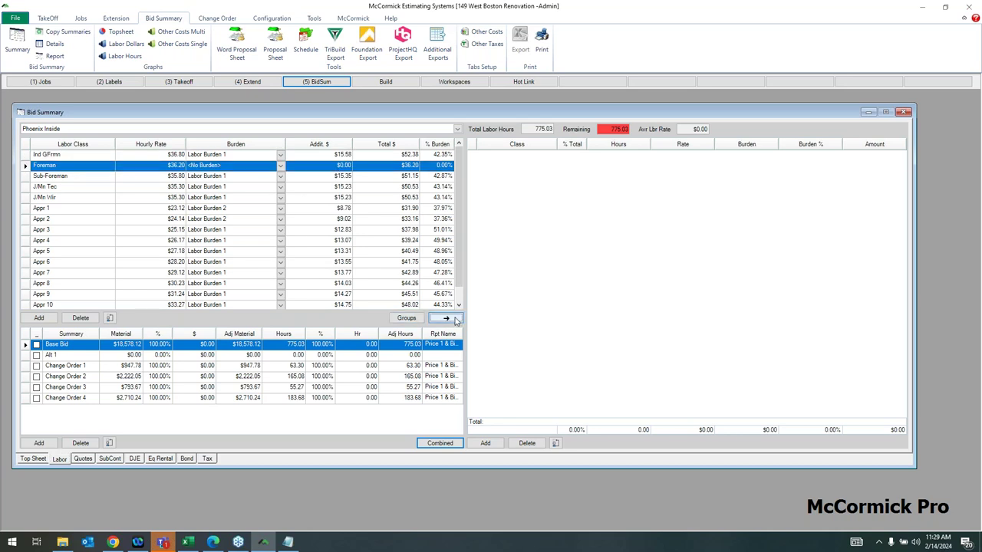
left_click(447, 318)
left_click(26, 198)
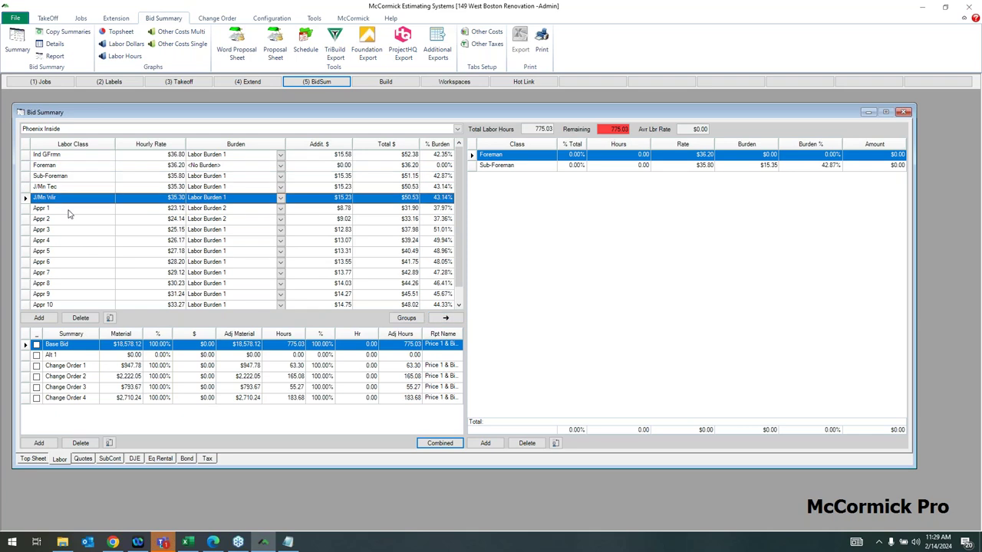
left_click(446, 318)
left_click(25, 209)
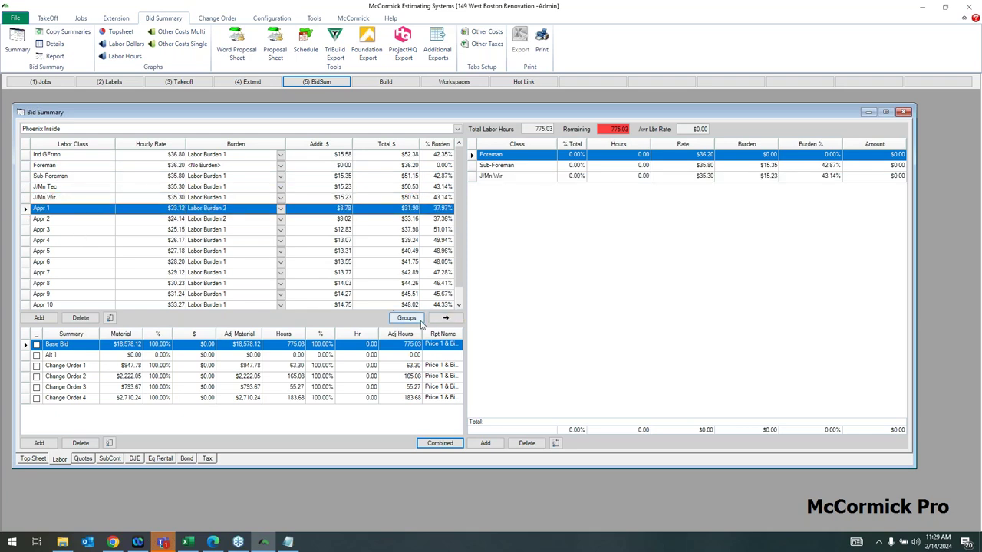
left_click(445, 318)
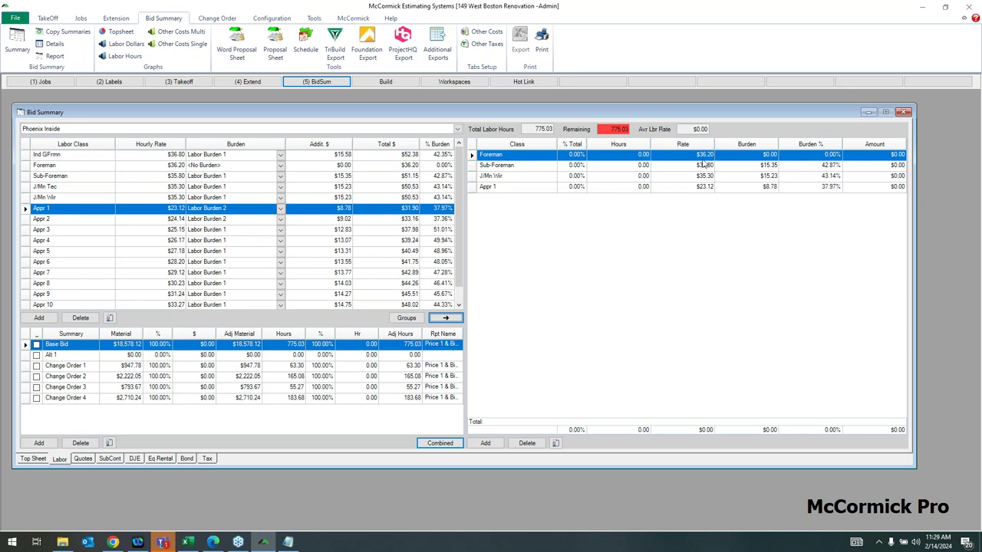
Split the labor hours 50% to Foreman, 25% to Sub-Foreman, 15% to J/Mn Wir and 10% to Appr 1.
left_click(628, 165)
left_click(627, 176)
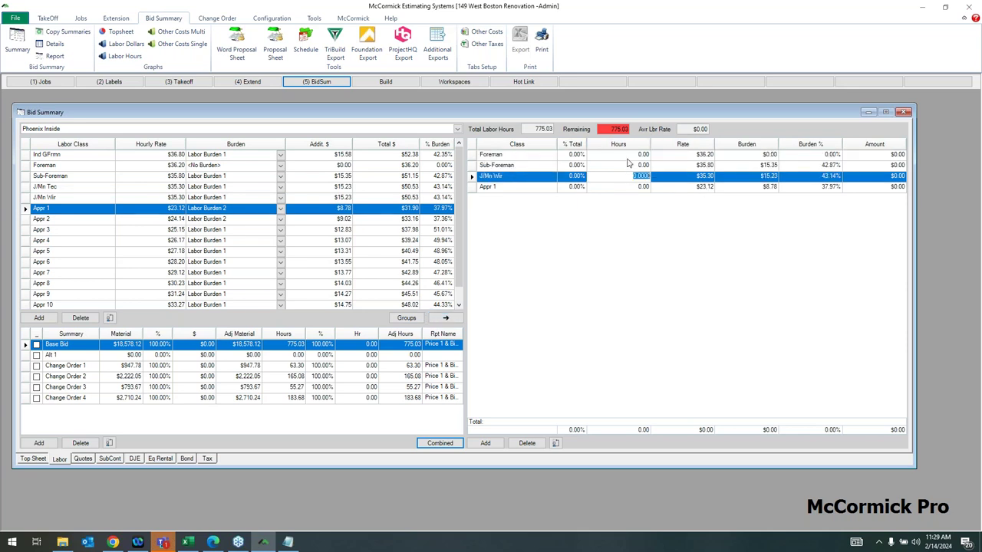
left_click(613, 156)
left_click(581, 156)
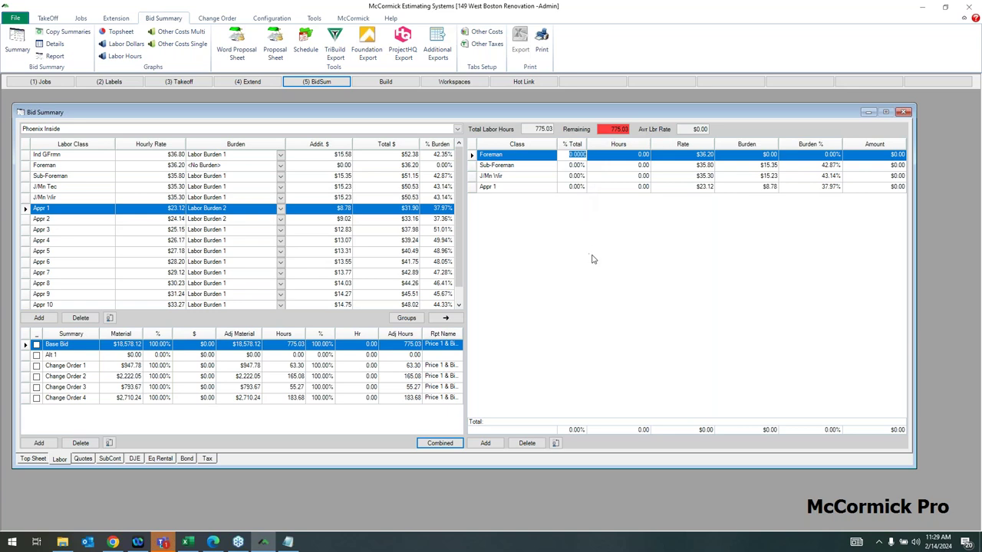
type("5")
key("Return")
type("25")
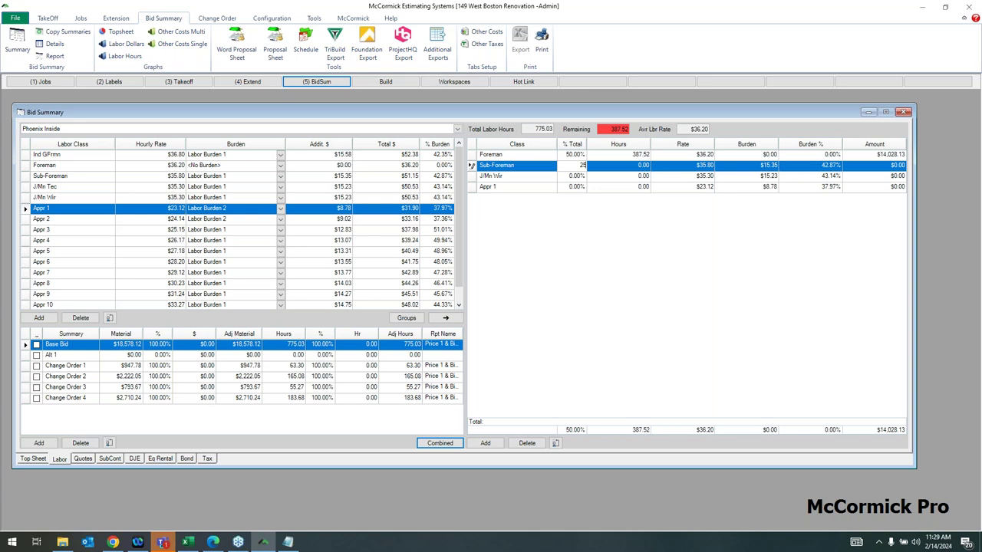
key("Return")
type("15")
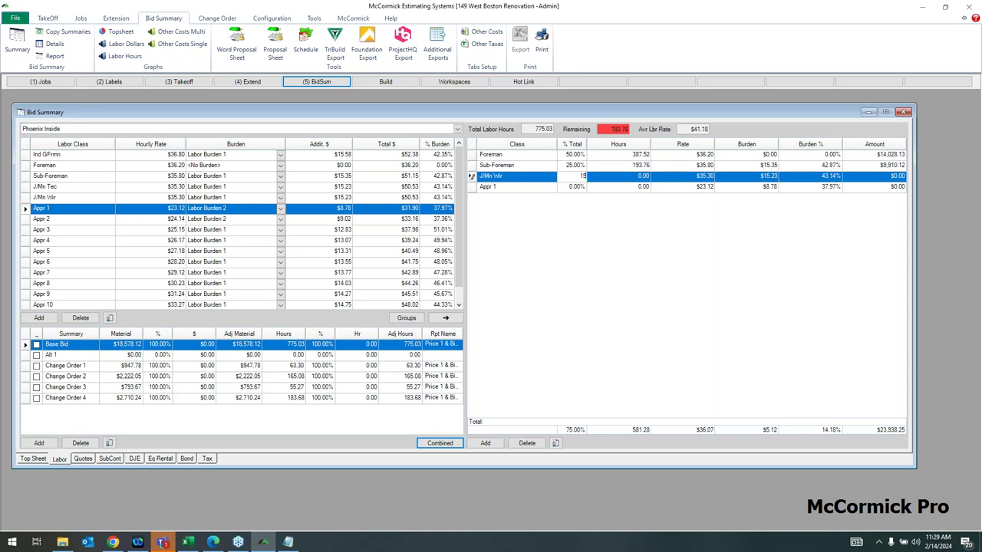
key("Return")
type("10")
key("Tab")
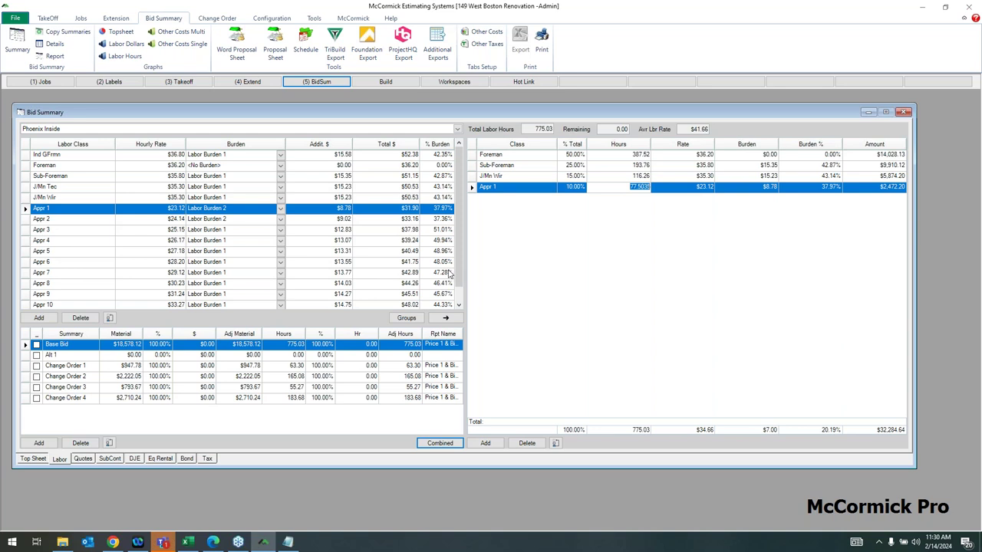
Add three custom labor assignments: Flat rate, one under a worker's first name, and Helper.
left_click(486, 443)
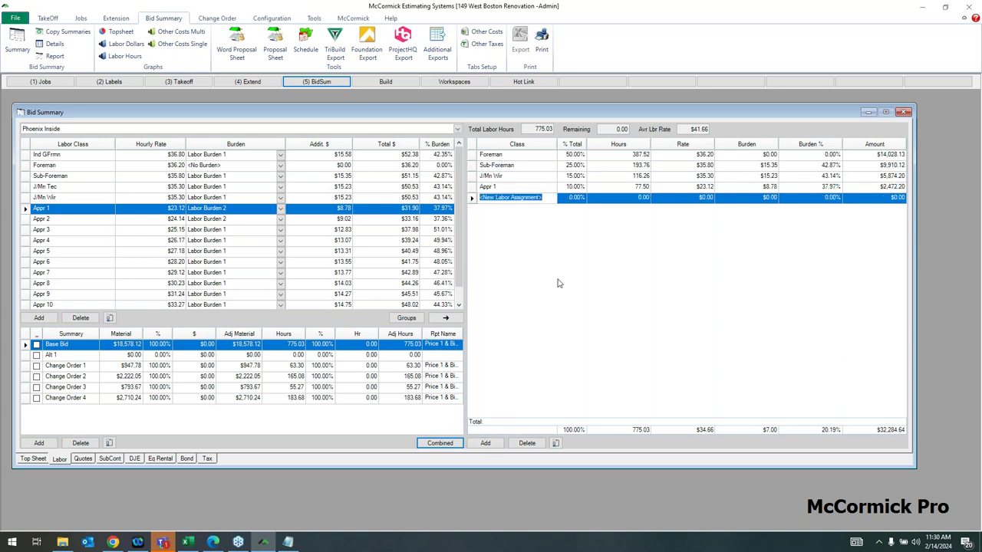
type("Flat rate")
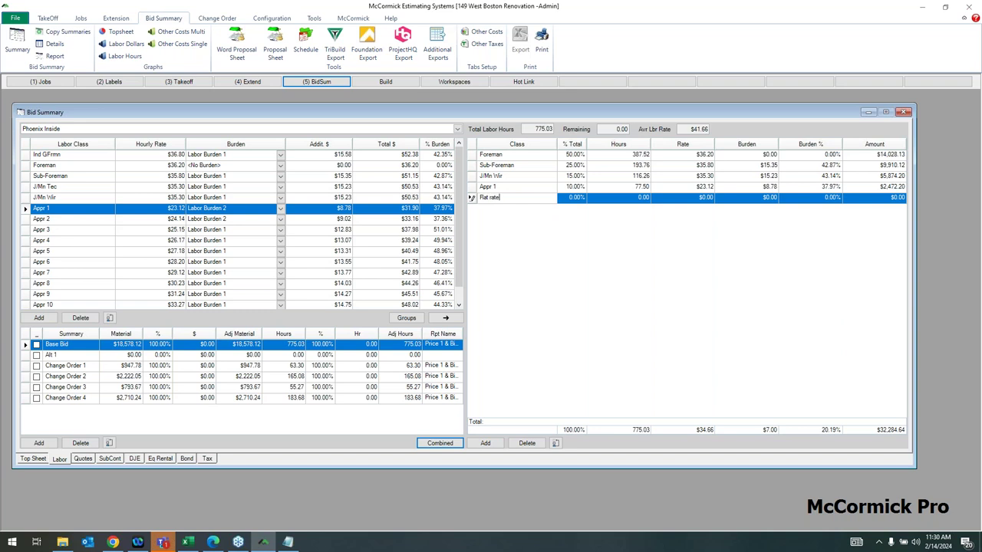
key("Tab")
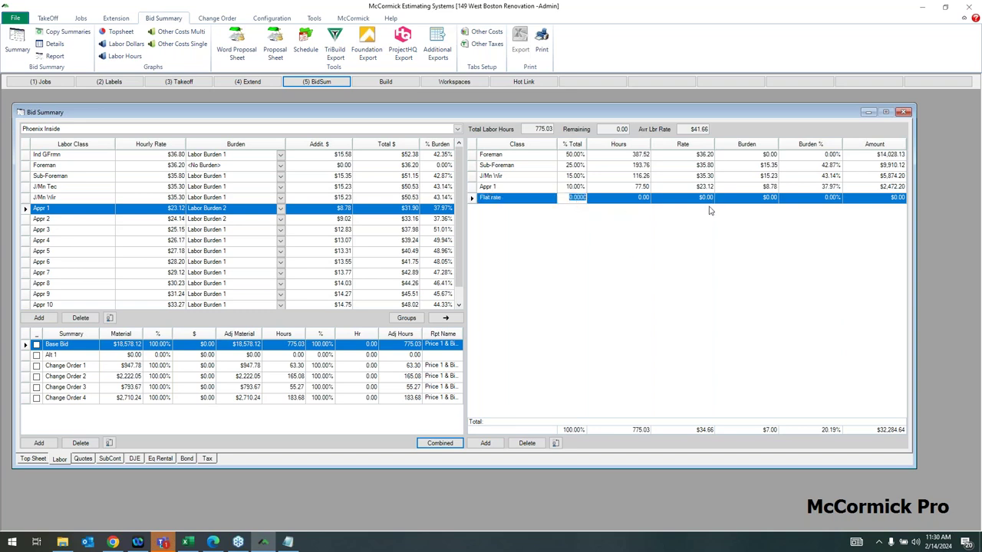
left_click(485, 443)
type("Jim")
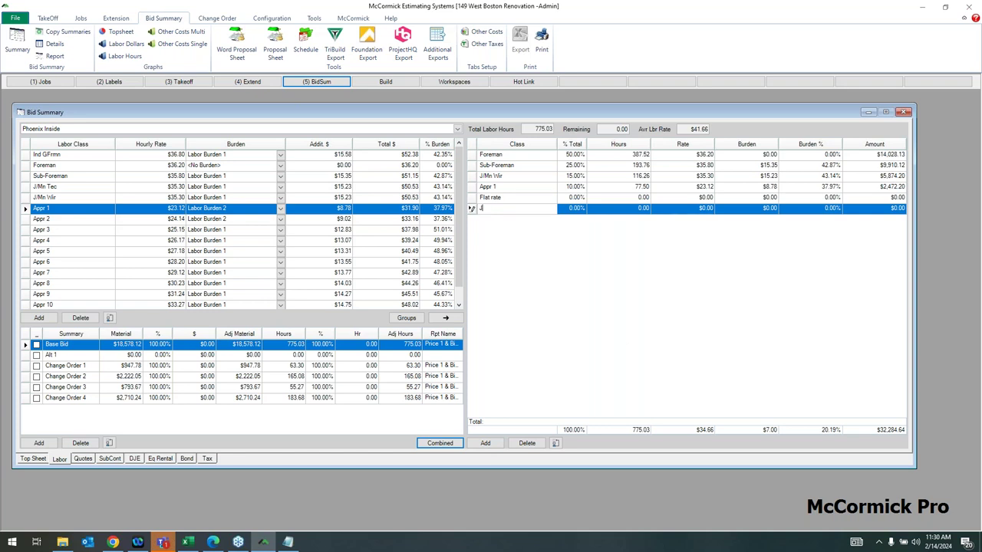
left_click(484, 442)
type("Help")
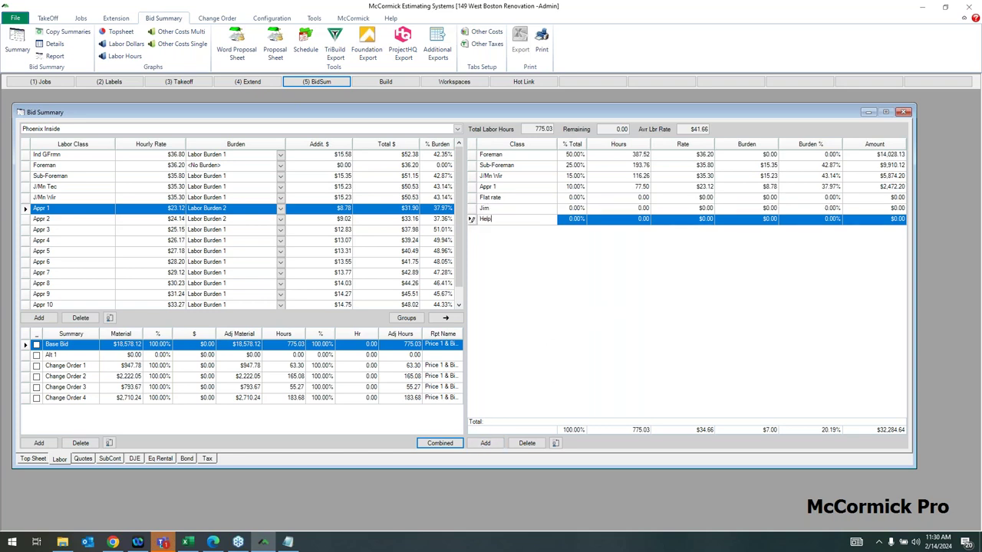
type("er")
key("Tab")
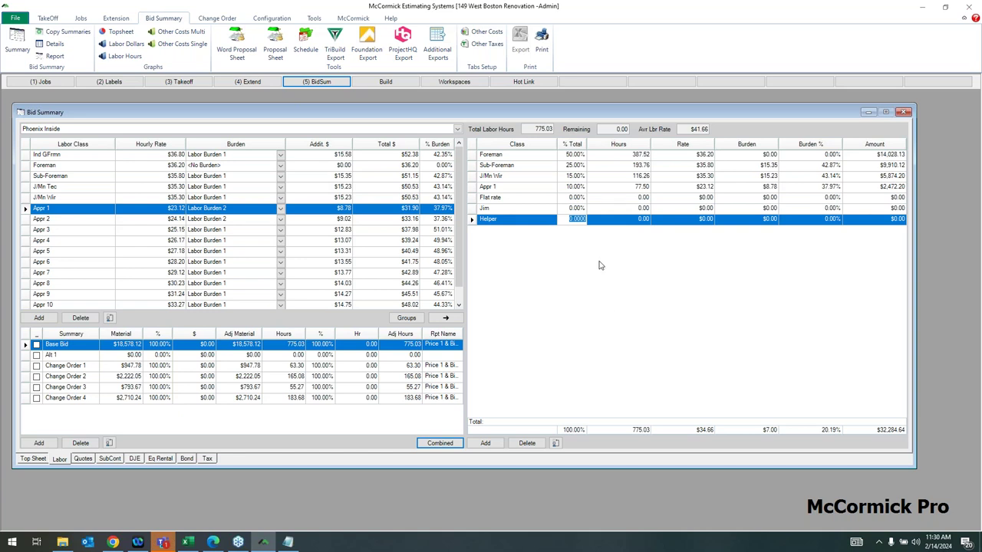
Open the labor groups and compare the class rates of Phoenix Inside, Phoenix Outside and Trans & Dist.
left_click(406, 318)
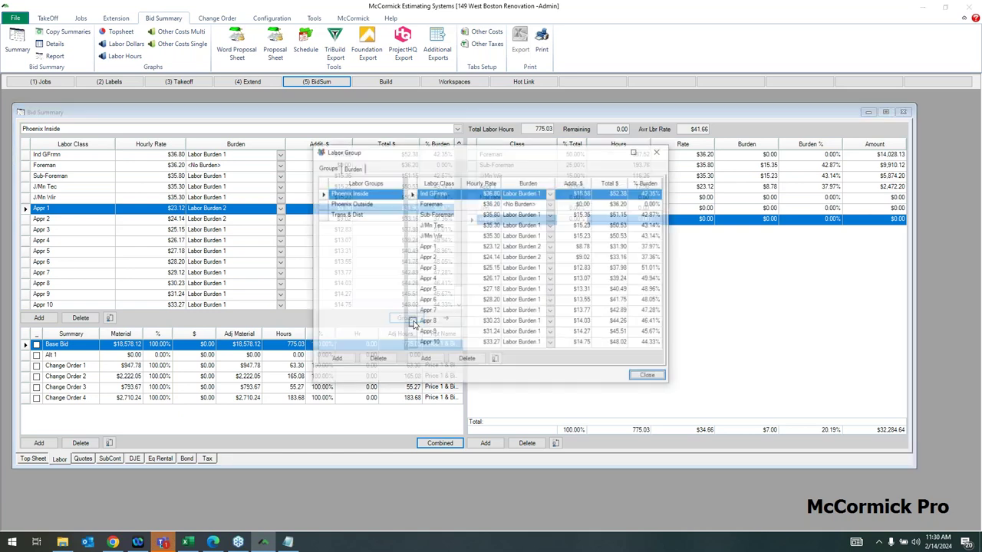
left_click(367, 215)
double_click(374, 202)
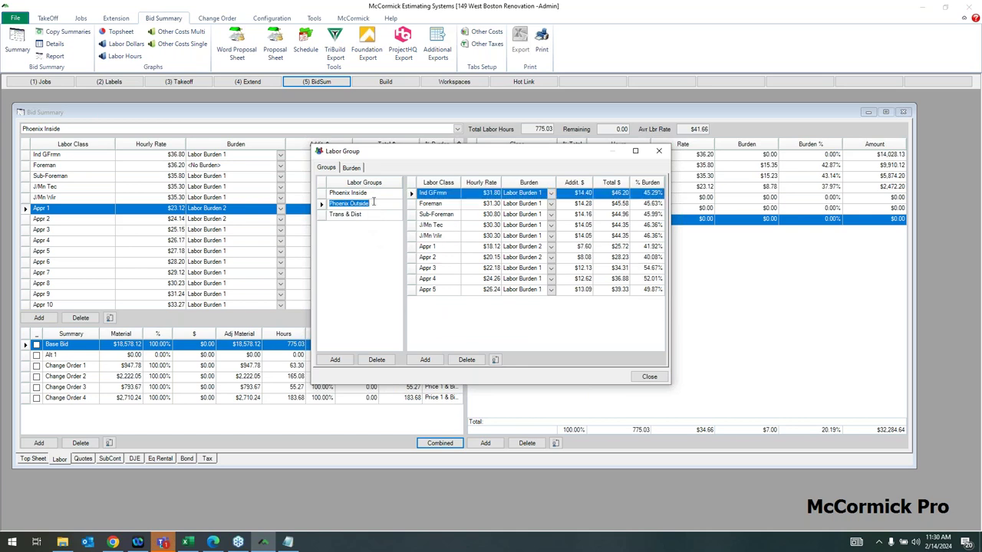
left_click(375, 193)
left_click(375, 204)
double_click(370, 214)
left_click(370, 193)
left_click(373, 204)
double_click(372, 193)
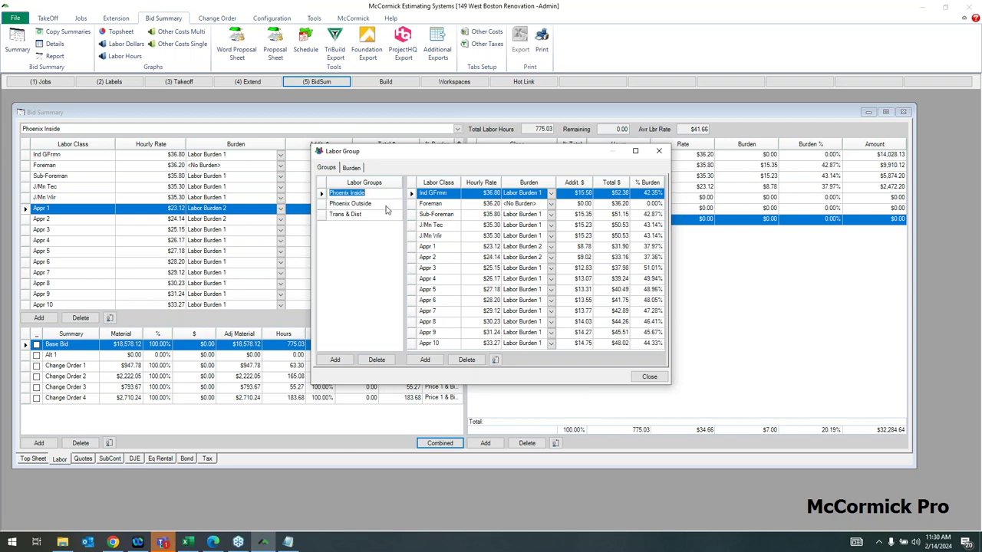
Review the labor burden settings for Phoenix Inside and close the Labor Group window.
left_click(354, 168)
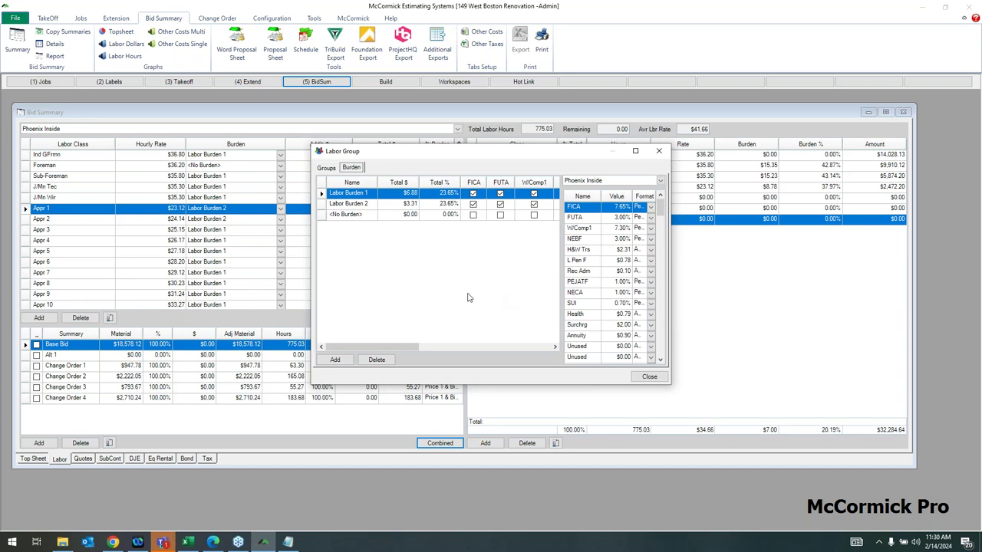
mouse_move(374, 347)
left_mouse_down()
mouse_move(497, 362)
mouse_move(379, 367)
left_mouse_up()
left_click(658, 151)
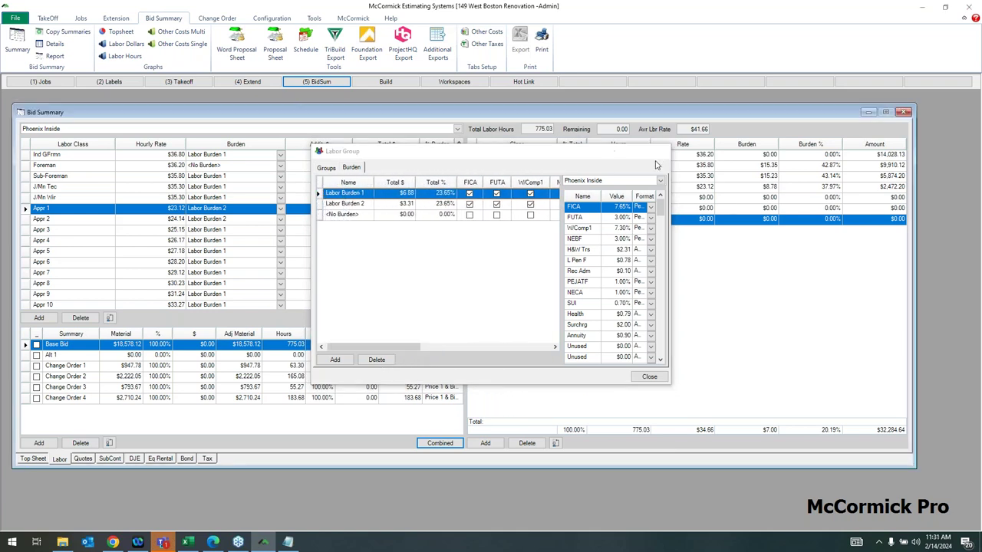
In the supplier quotes, set Fixtures to a $5,000 unit cost with supplier Greybar and add two blank cost rows.
left_click(83, 459)
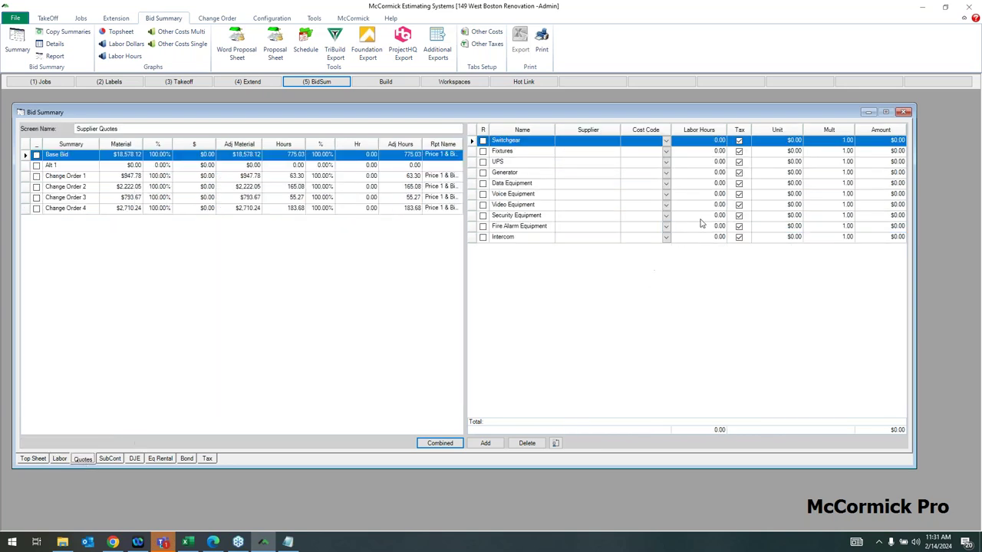
left_click(773, 152)
type("5000")
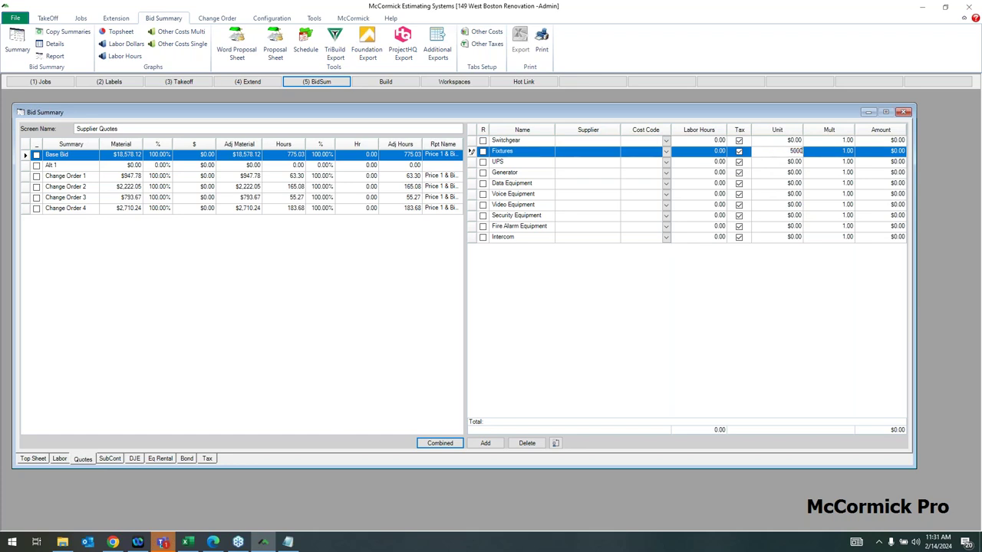
key("Tab")
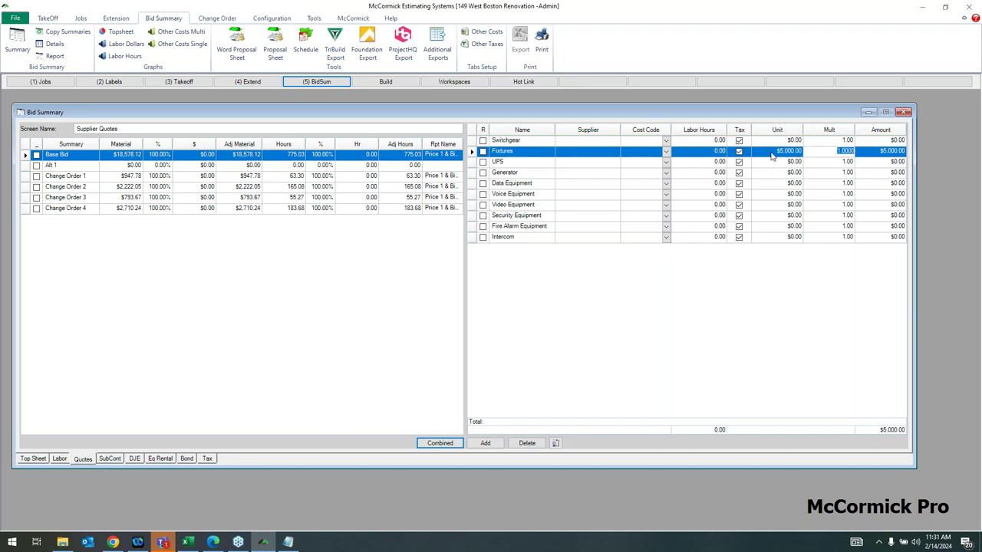
left_click(583, 153)
type("Greybar")
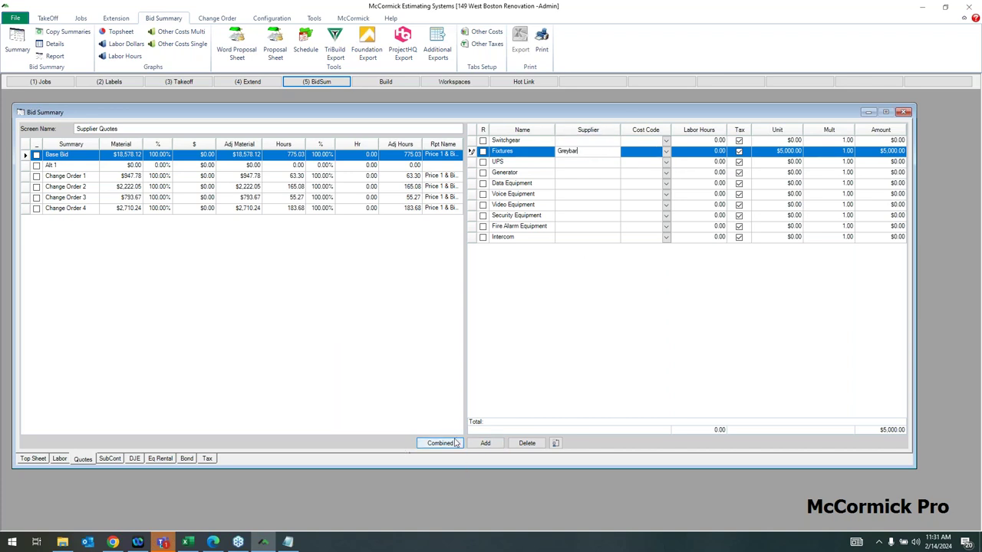
left_click(485, 443)
left_click(485, 443)
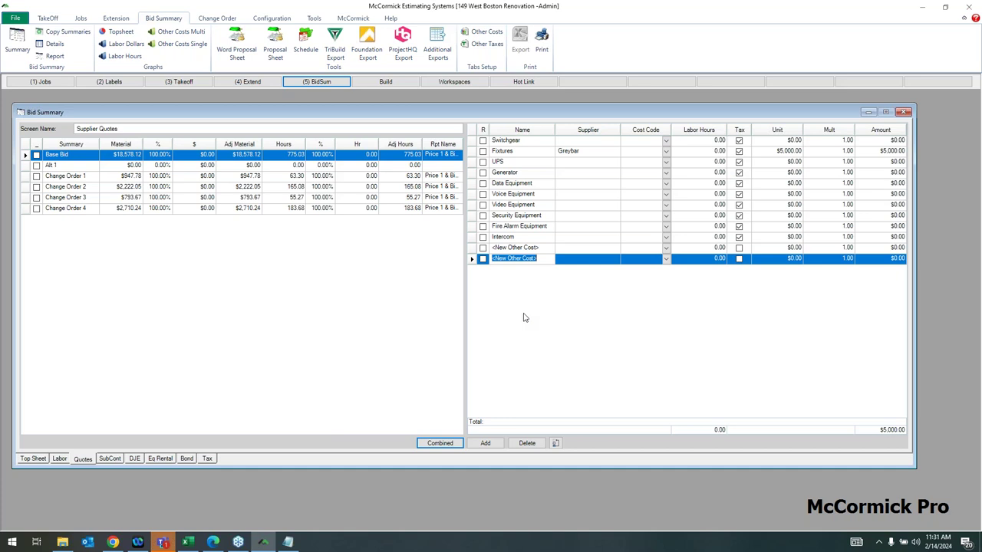
In the subcontractor costs, set the Core Drill unit cost to $1,200.
left_click(109, 459)
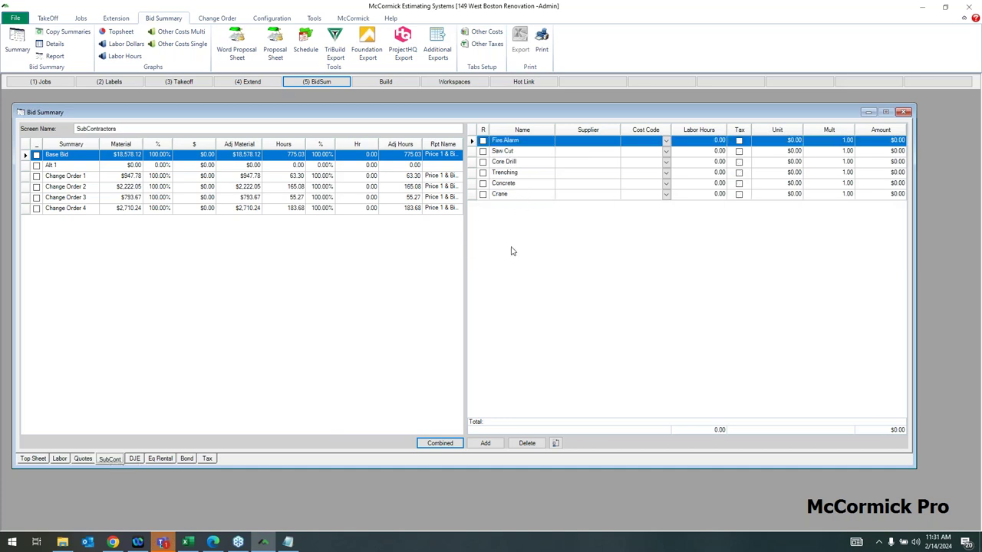
left_click(796, 162)
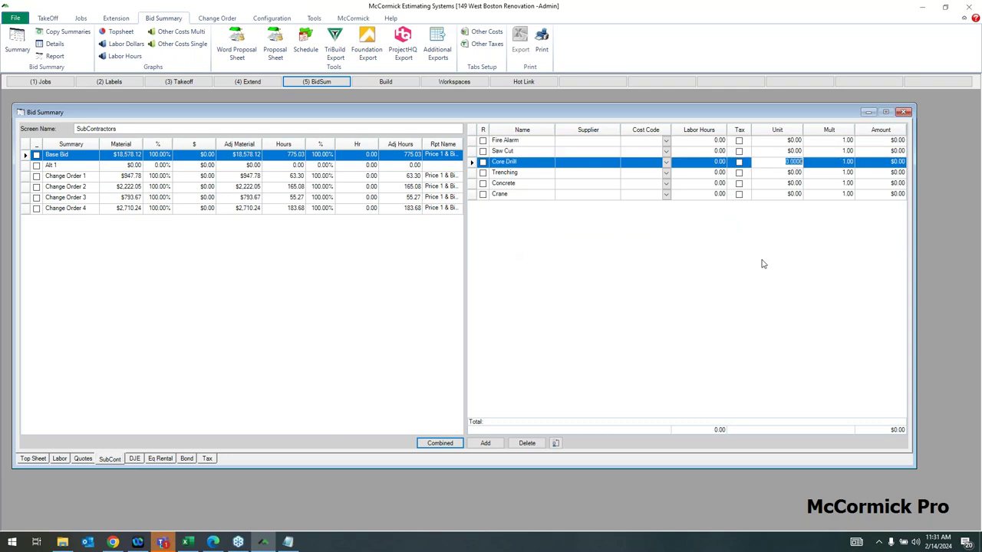
type("12")
key("Tab")
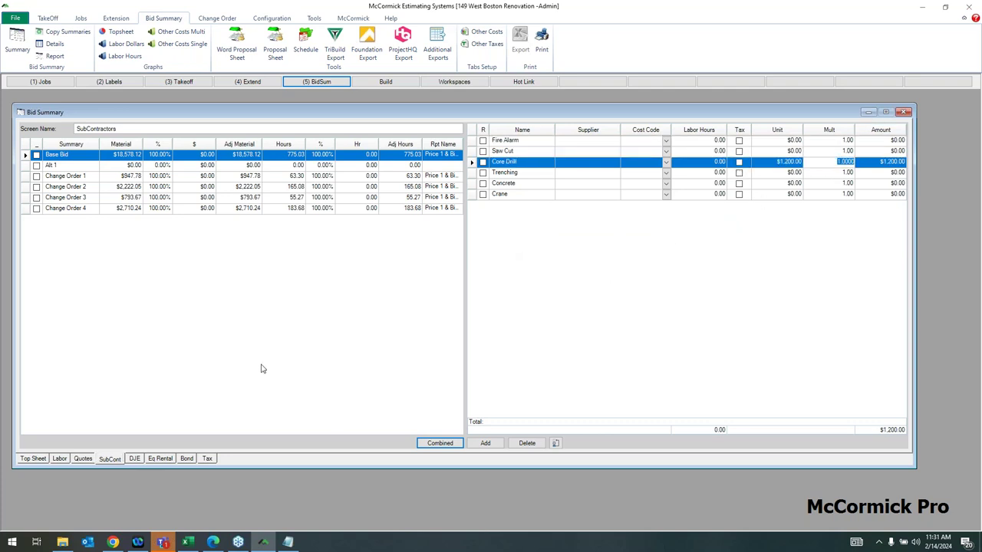
In the direct job expenses, set the Permit / Fees unit cost to $800.
left_click(133, 458)
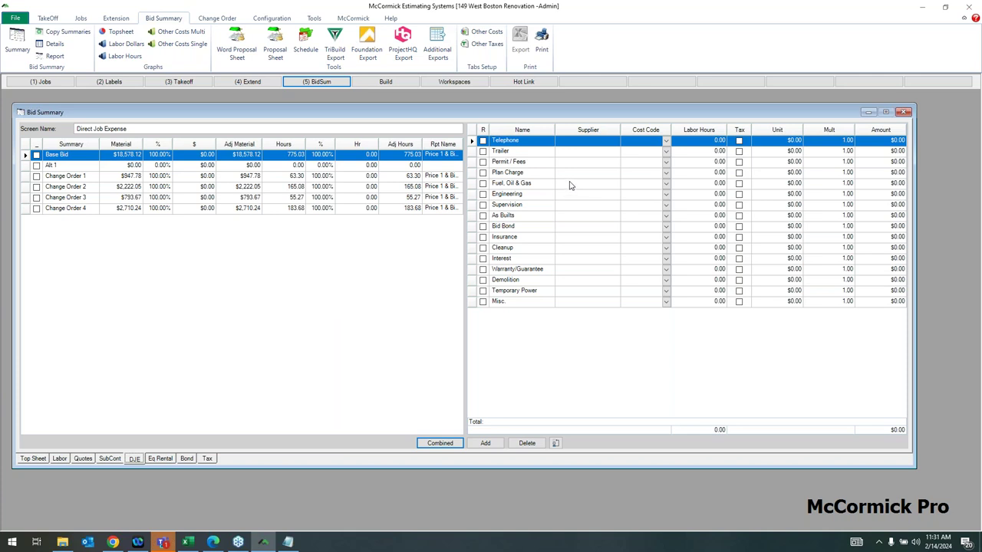
left_click(760, 164)
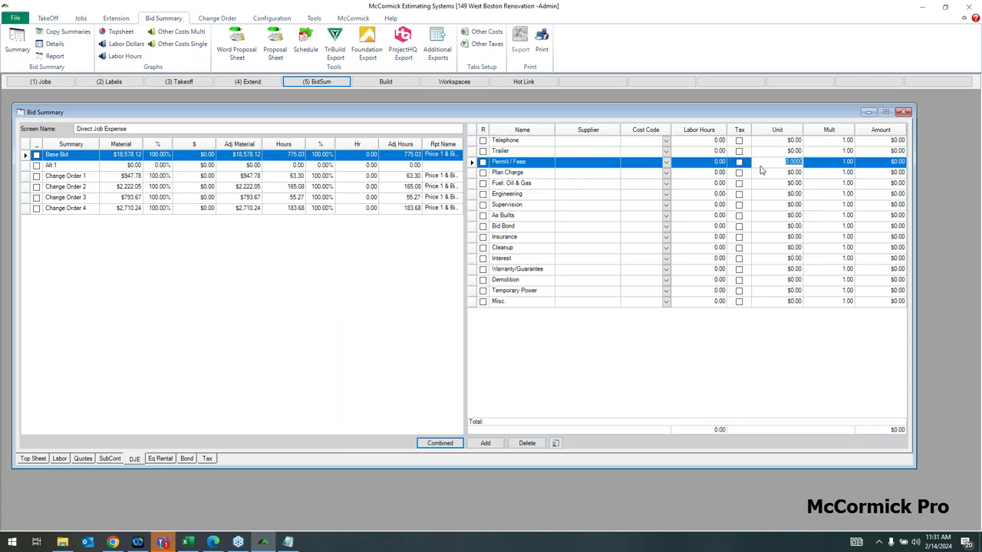
type("8")
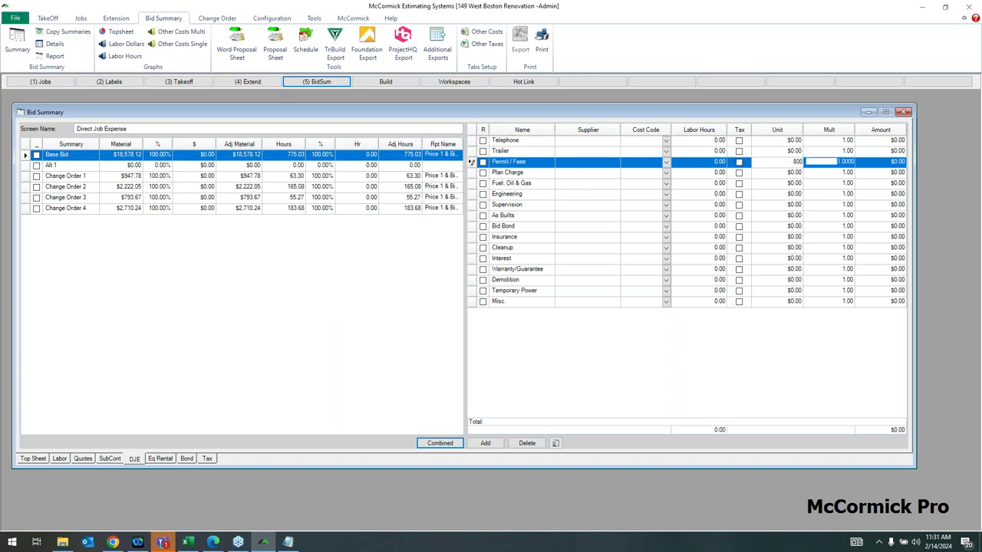
key("Tab")
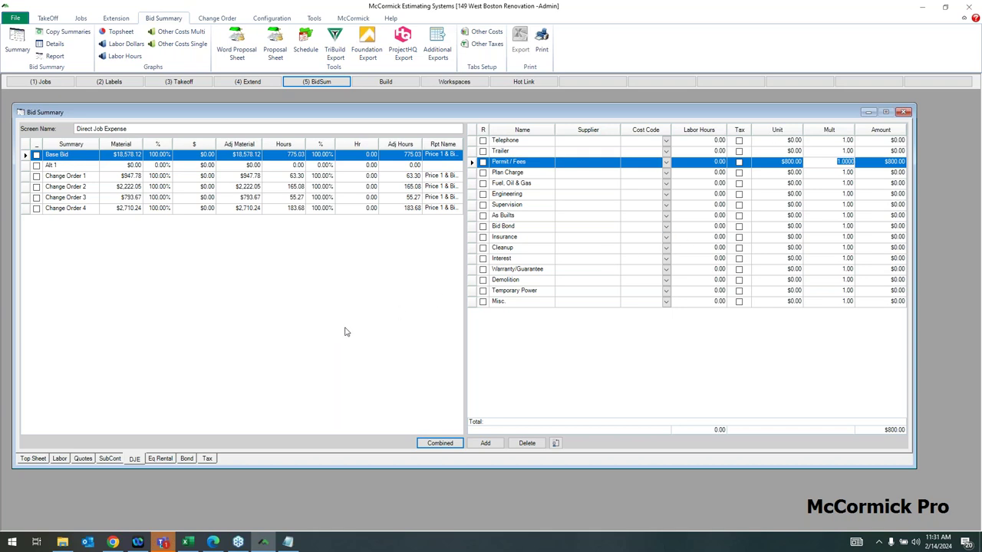
In the equipment rental costs, set the Trailer to a $150 unit cost with a multiplier of 3.
left_click(161, 459)
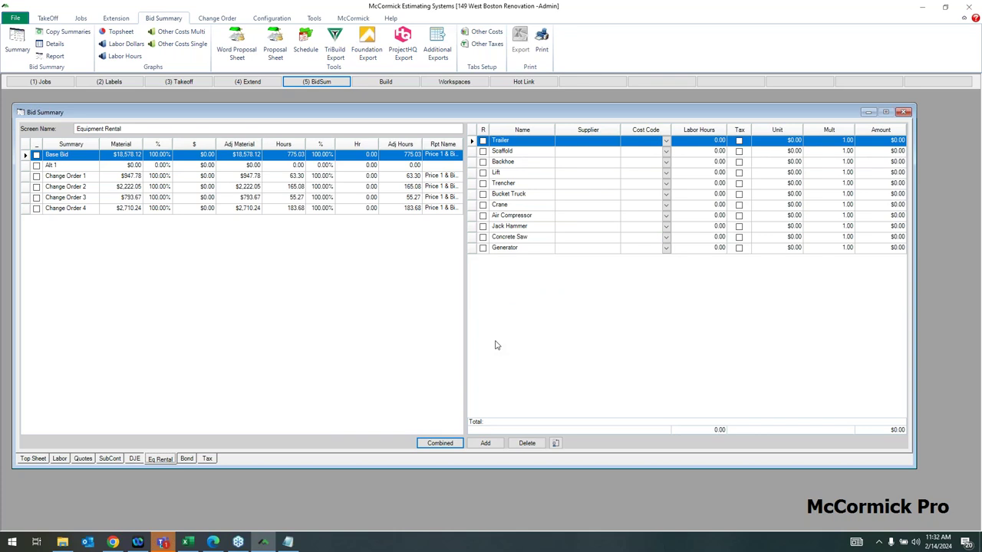
left_click(772, 143)
type("1")
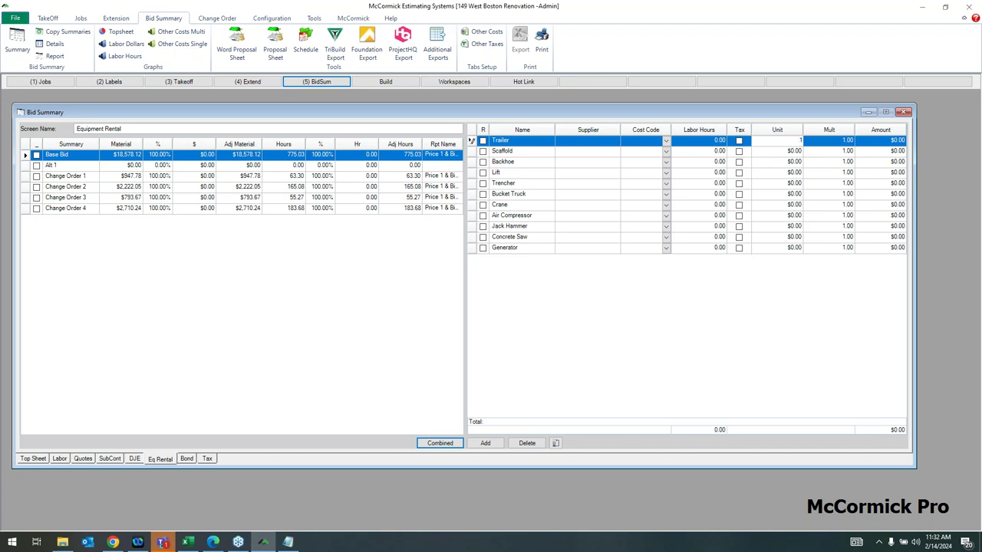
type("50")
left_click(833, 141)
type("3")
key("Return")
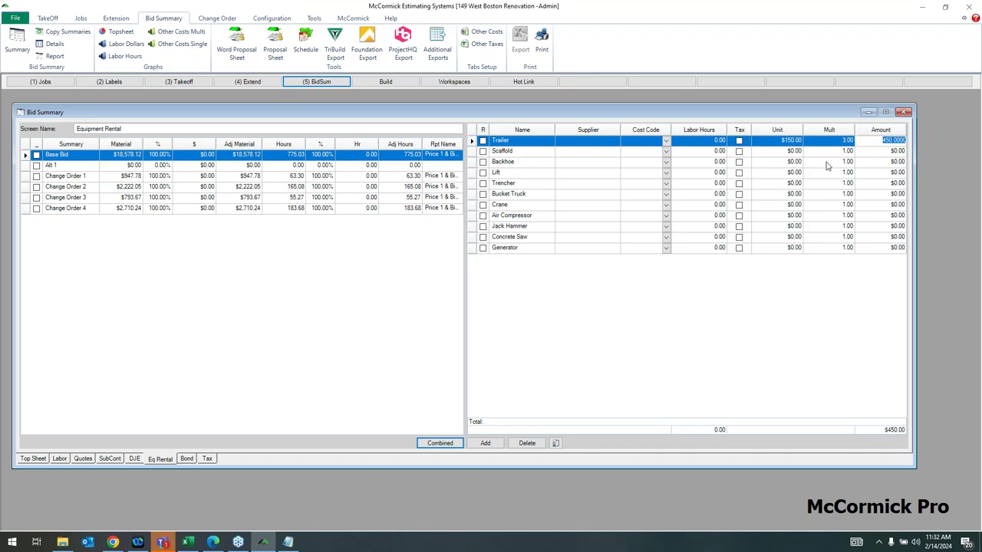
left_click(871, 141)
Review the bond table and the tax breakdown, ending on the bid's top sheet.
left_click(185, 459)
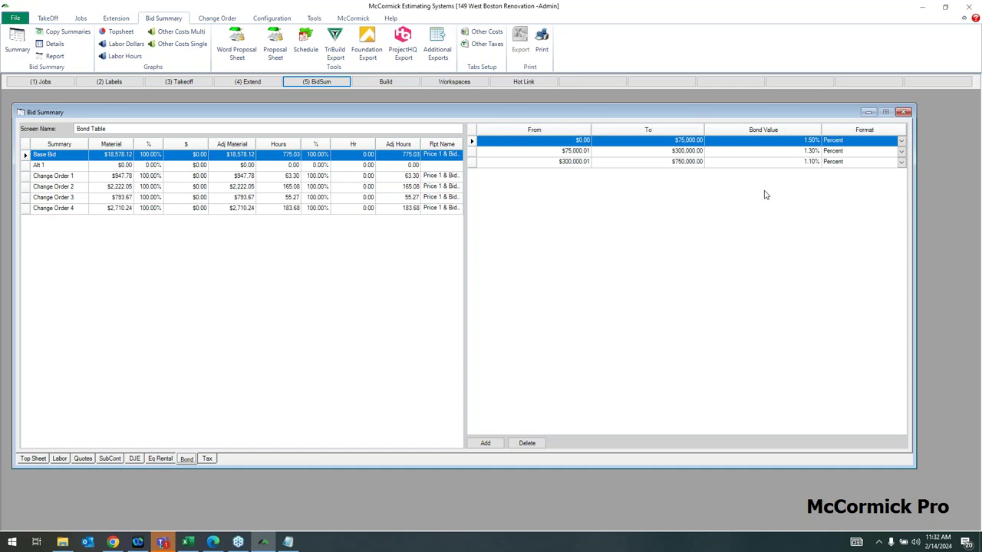
left_click(207, 459)
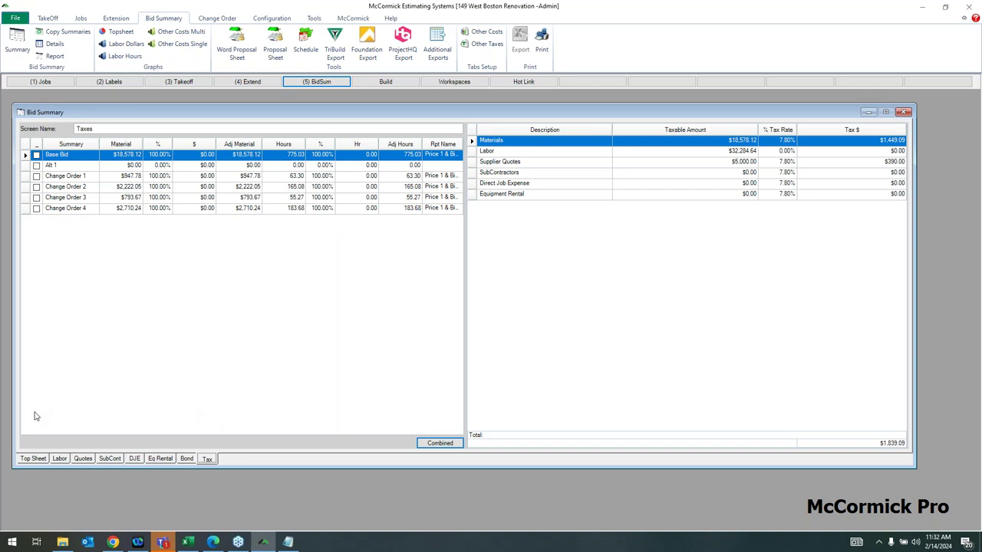
left_click(31, 460)
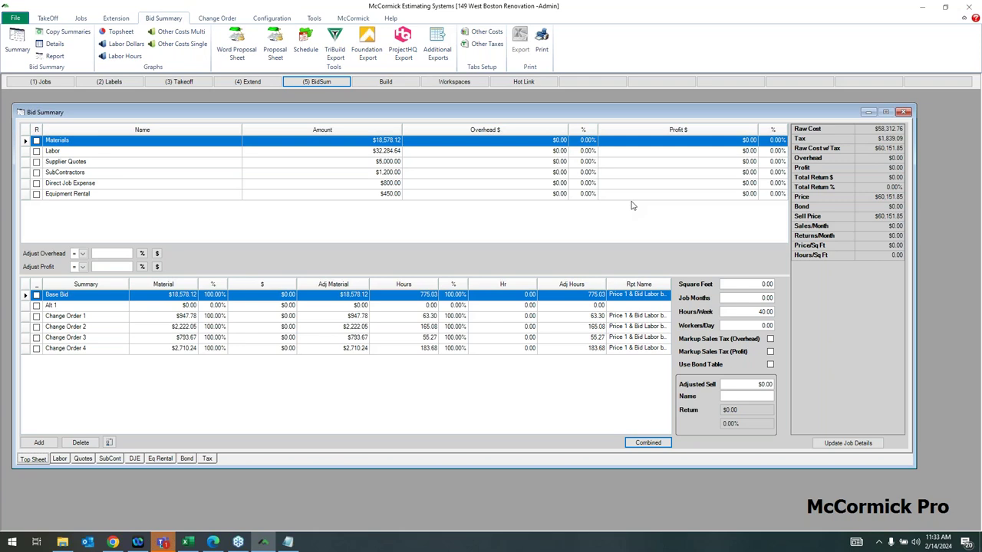
Apply 17% overhead and 18% profit to all cost categories of the base bid.
left_click(93, 257)
left_click(142, 254)
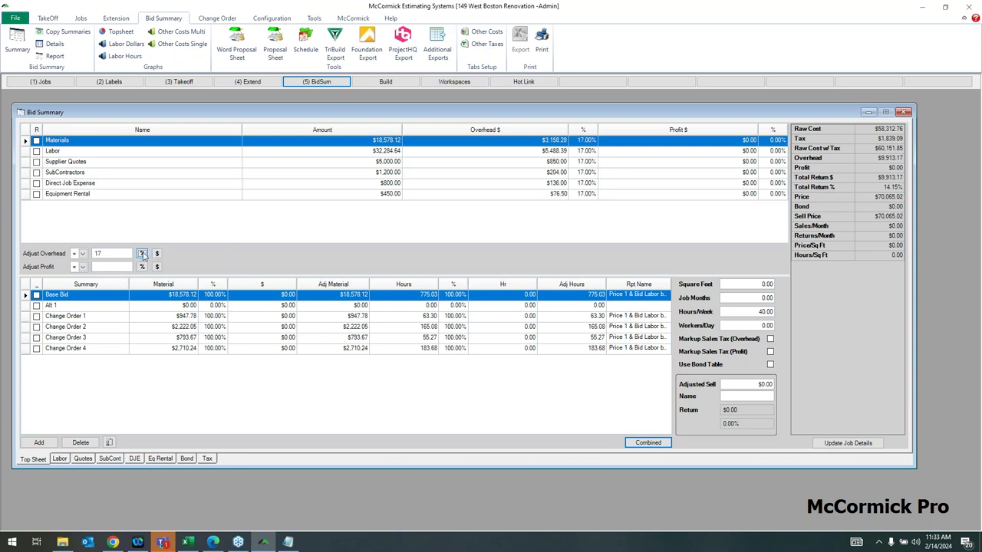
left_click(126, 265)
type("18")
left_click(142, 266)
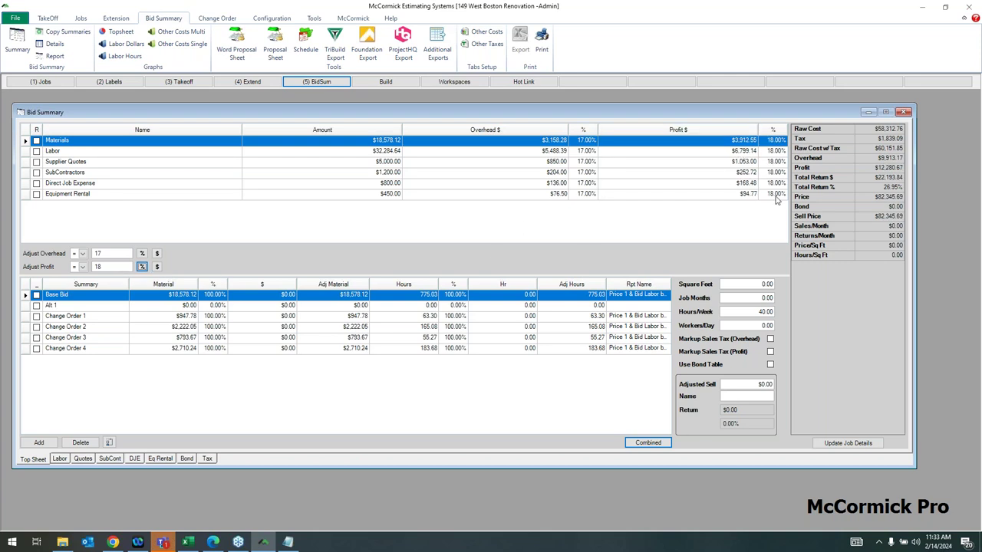
Set the overhead percentage of the Labor category to 0%.
left_click(585, 151)
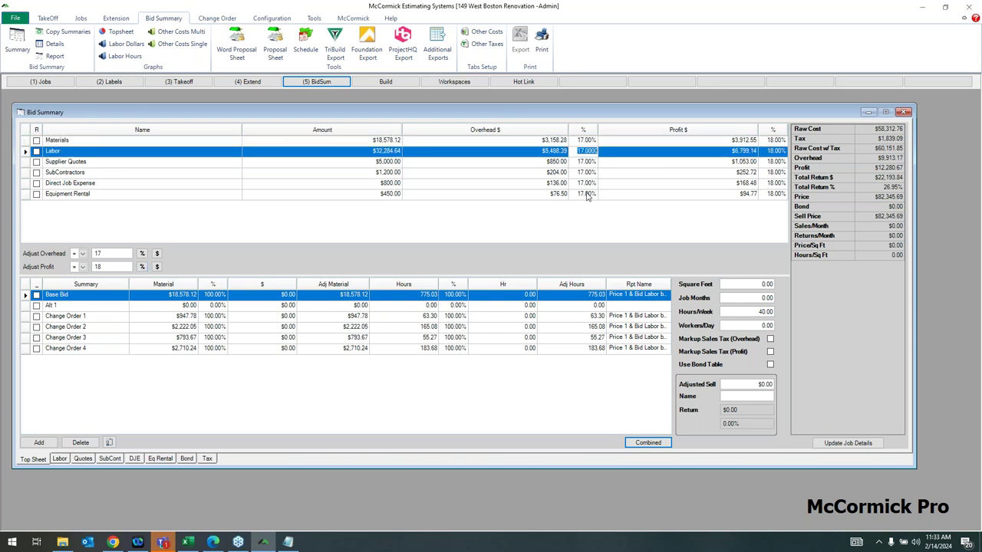
type("0")
key("Tab")
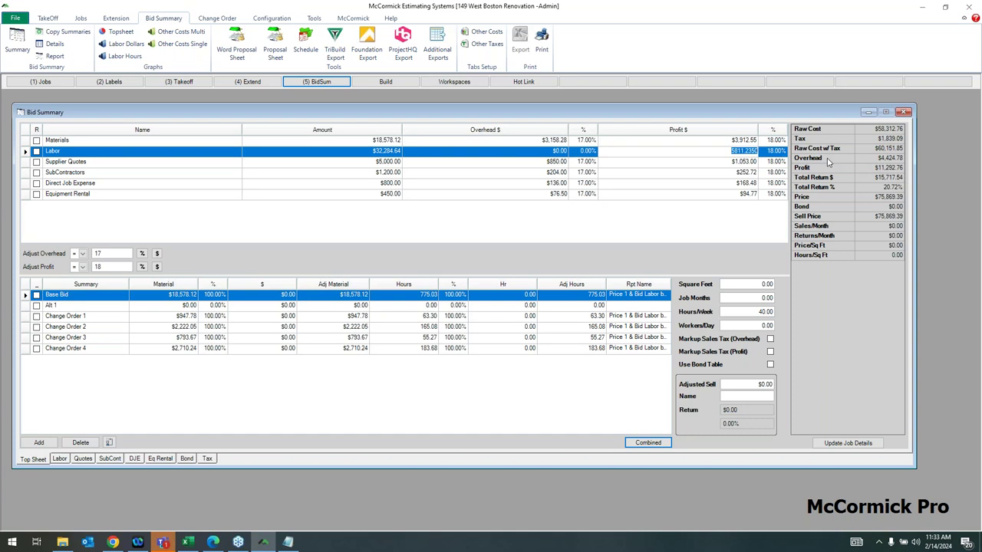
Set the profit percentage to 25% for Supplier Quotes and 14% for Labor.
left_click(776, 162)
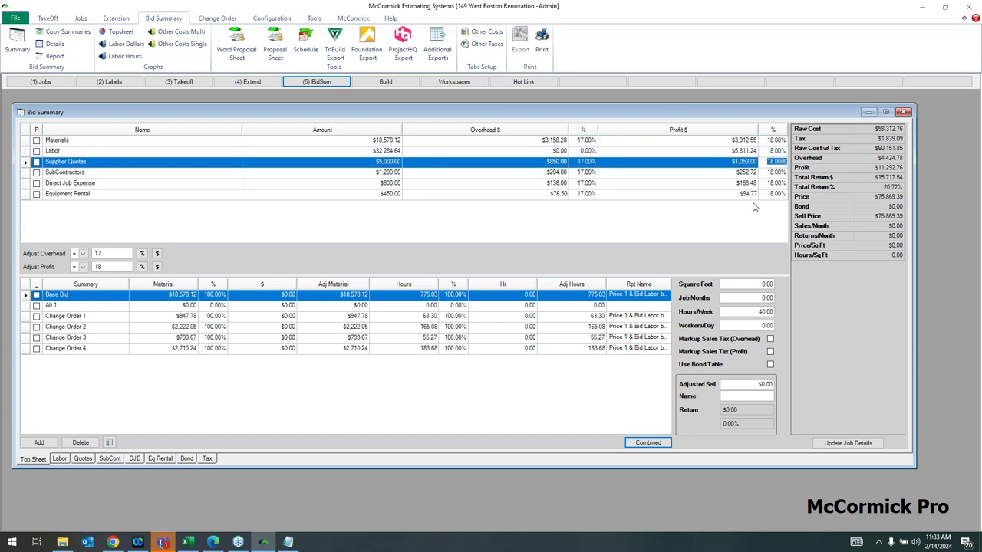
type("25")
key("Return")
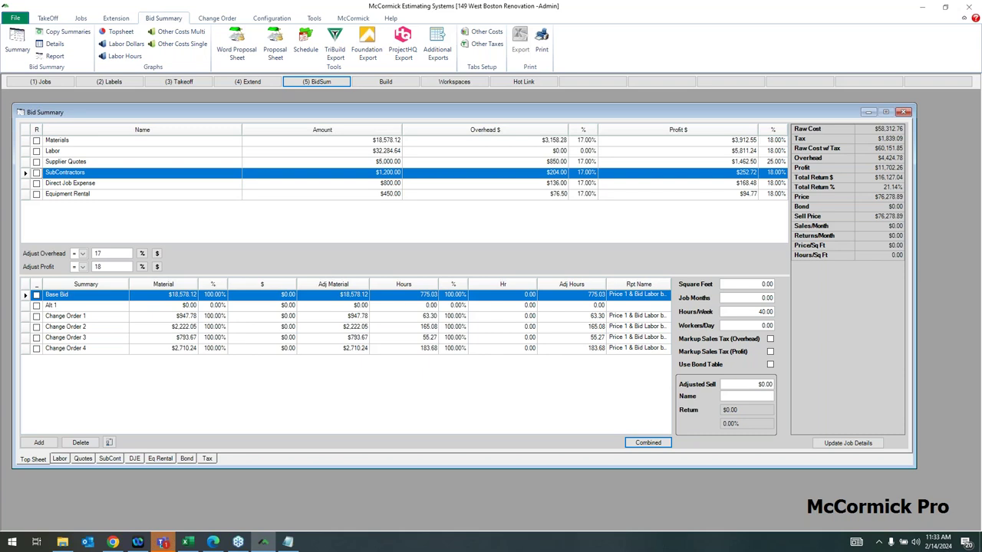
left_click(776, 151)
type("14")
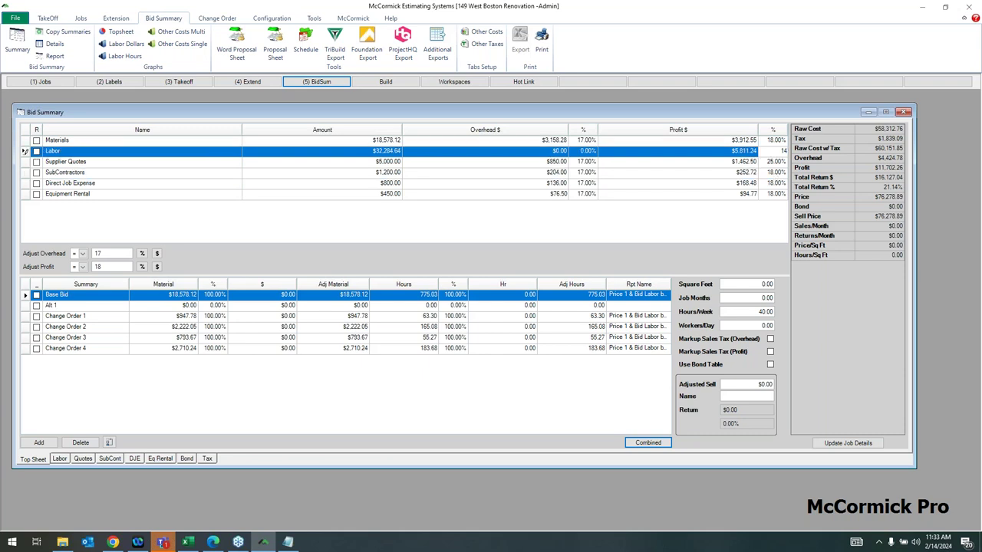
key("Return")
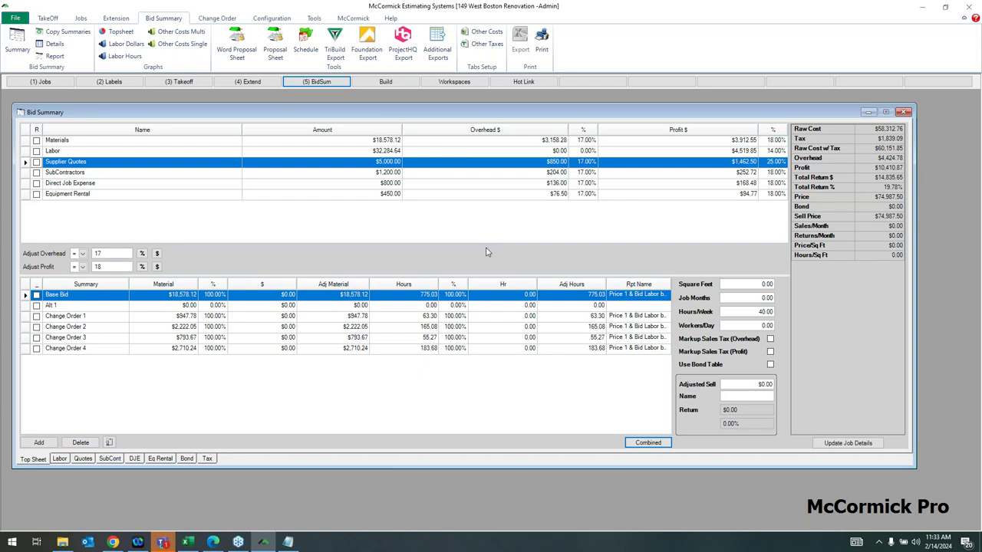
Start a proposal sheet and open the saved system template Bid Proposal.
left_click(274, 48)
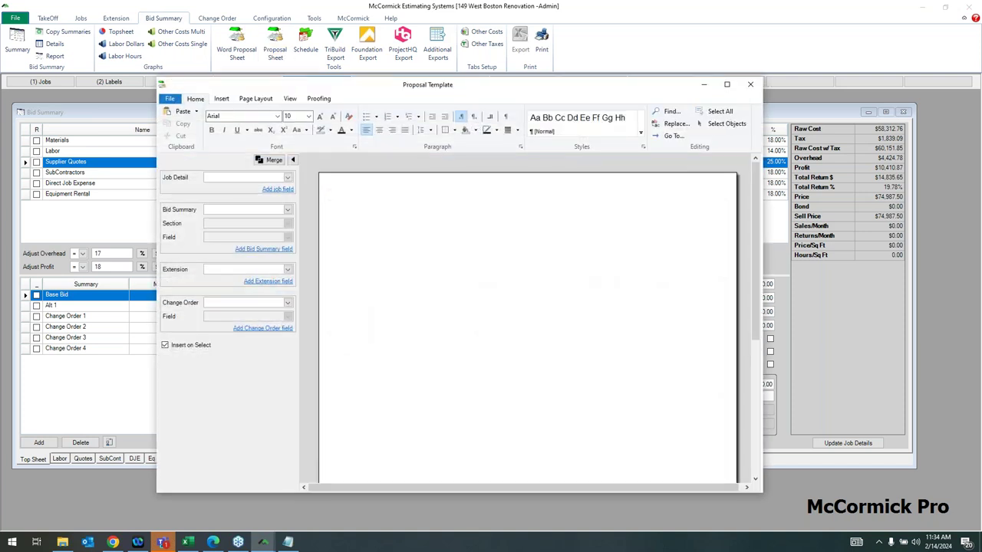
left_click(171, 100)
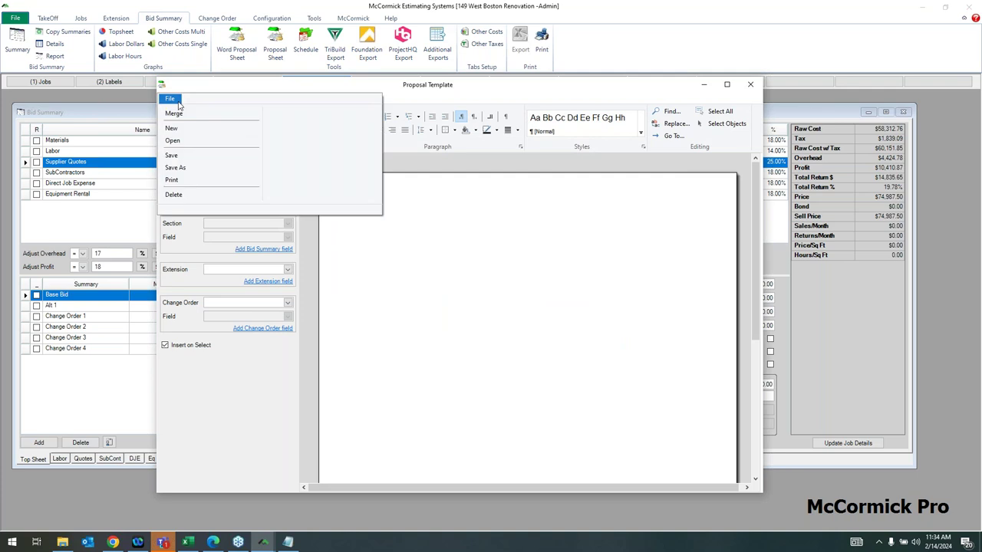
left_click(172, 140)
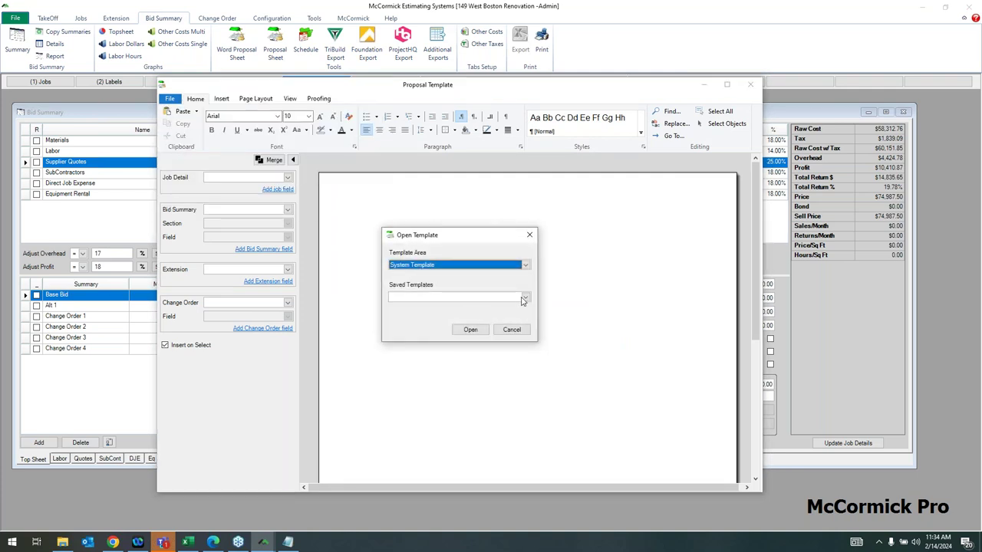
left_click(524, 299)
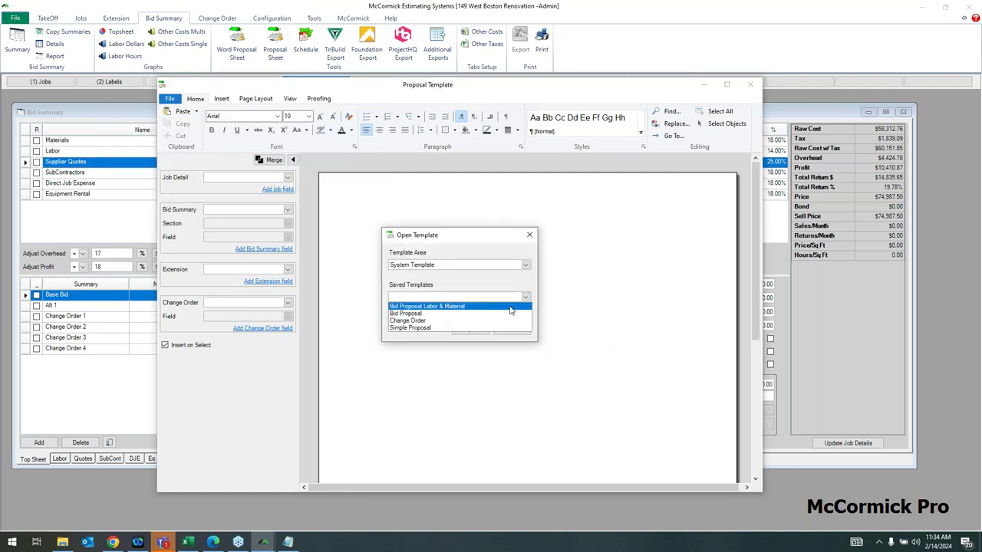
left_click(508, 314)
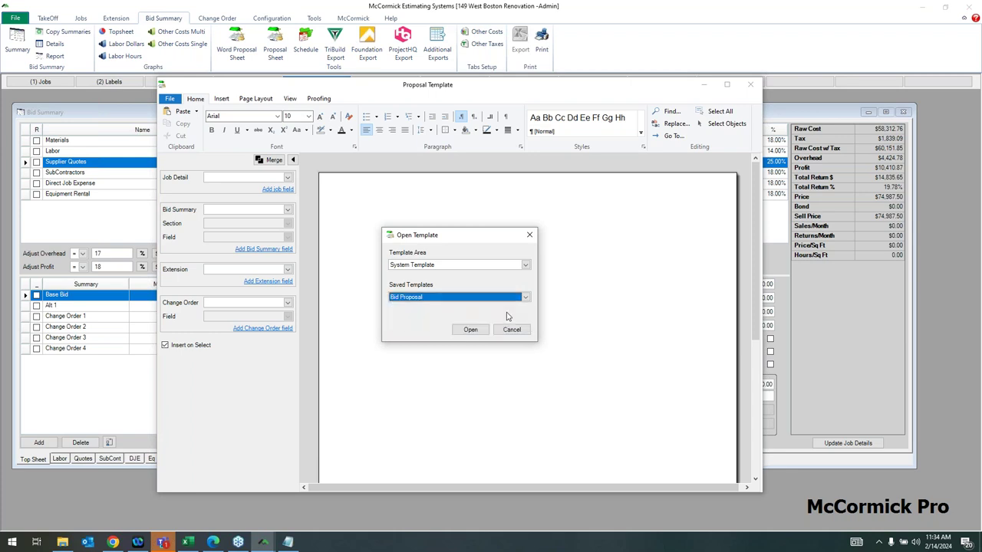
left_click(470, 331)
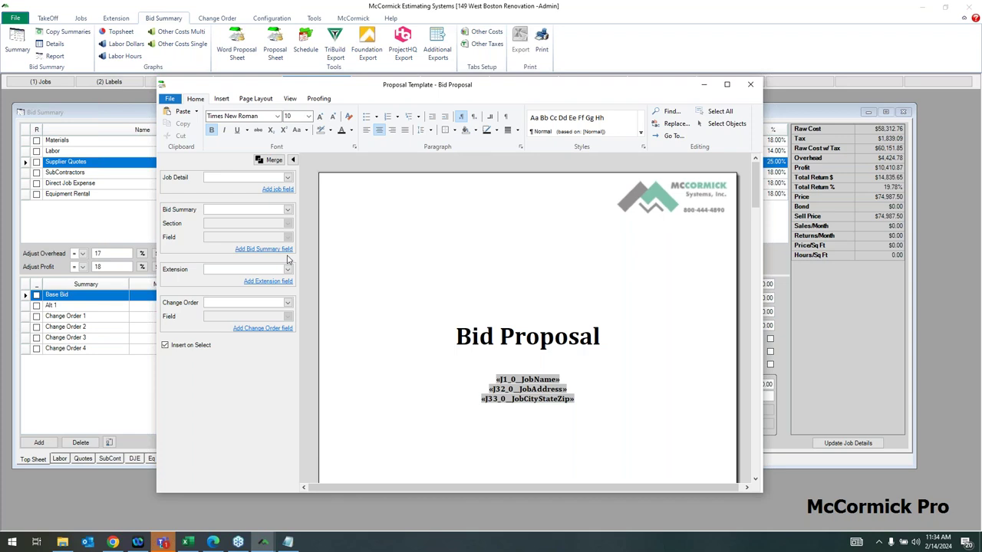
Choose Base Bid as the bid summary and Top Sheet as the section for the template's merge fields.
left_click(288, 209)
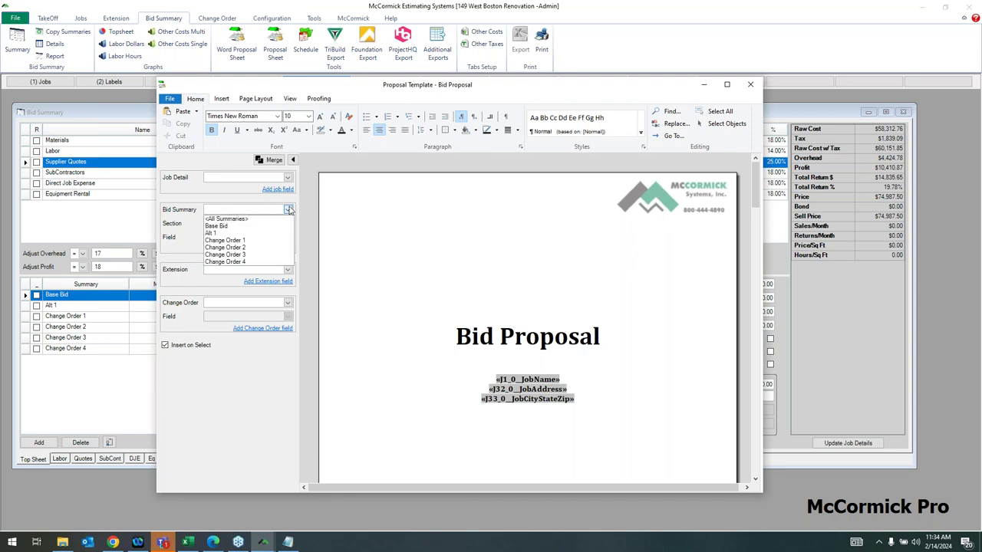
left_click(278, 227)
left_click(288, 224)
left_click(287, 232)
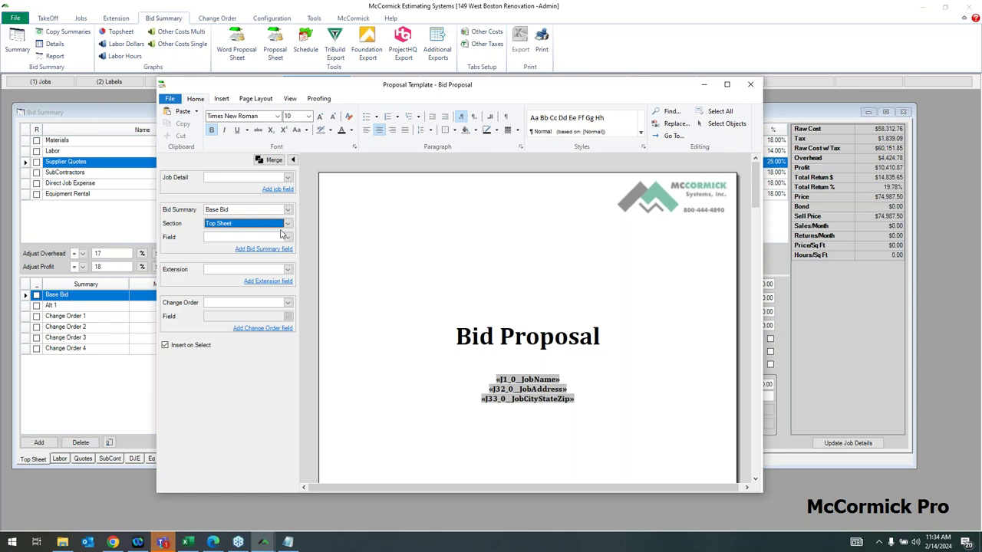
Merge the proposal template with all three bid summary field assignments set to Base Bid.
left_click(270, 160)
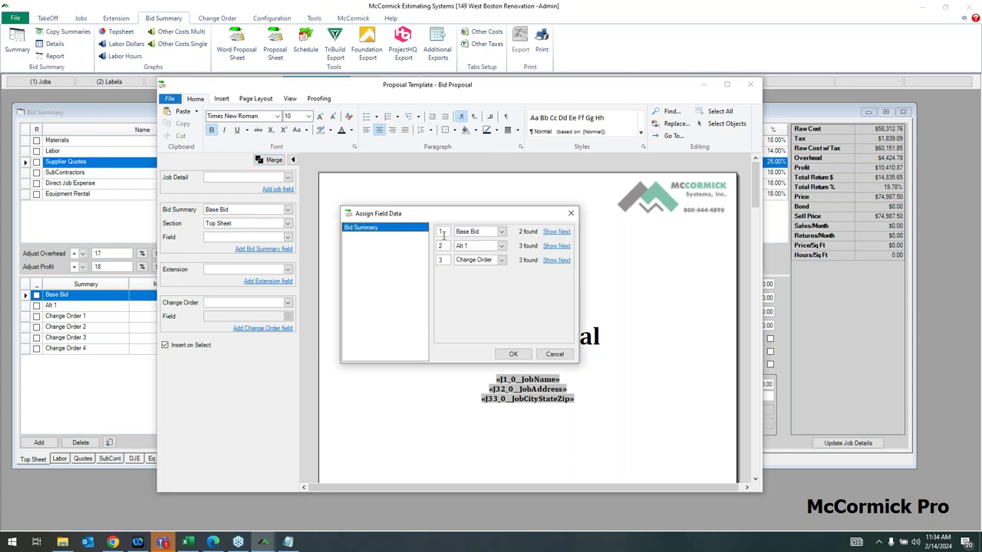
left_click(501, 247)
left_click(485, 256)
left_click(501, 261)
left_click(472, 269)
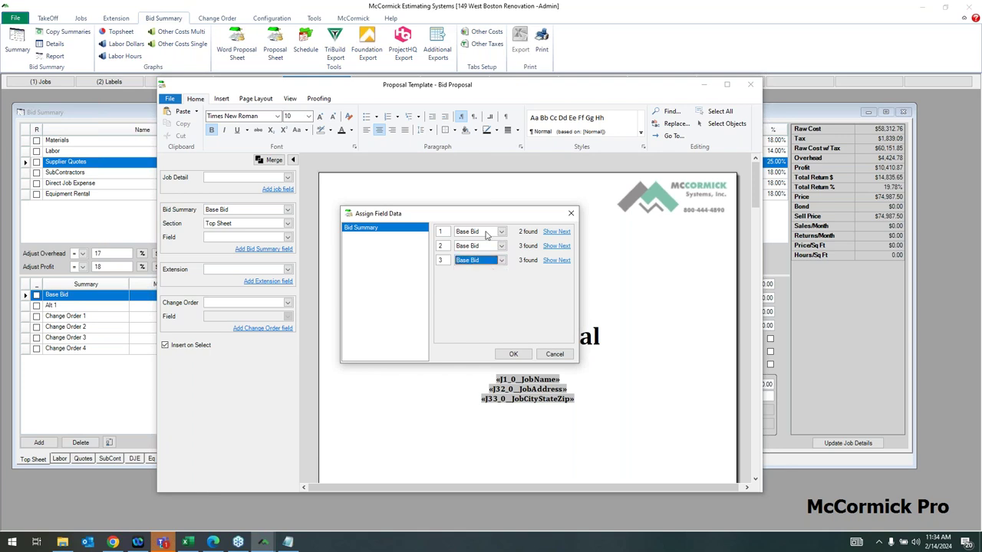
left_click(514, 354)
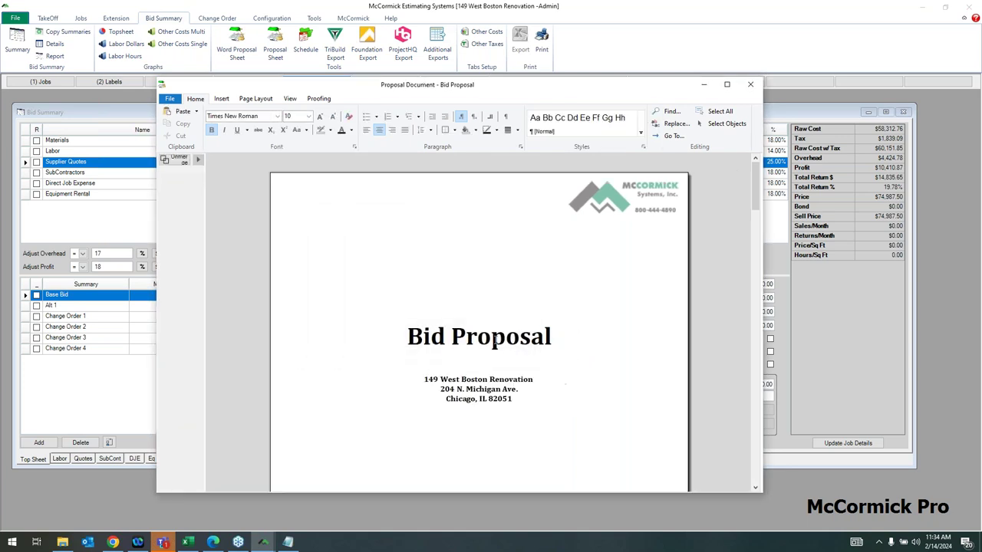
Delete the two Base Bid "ADD" lines below the proposal's price paragraph.
scroll(494, 331, "down", 3)
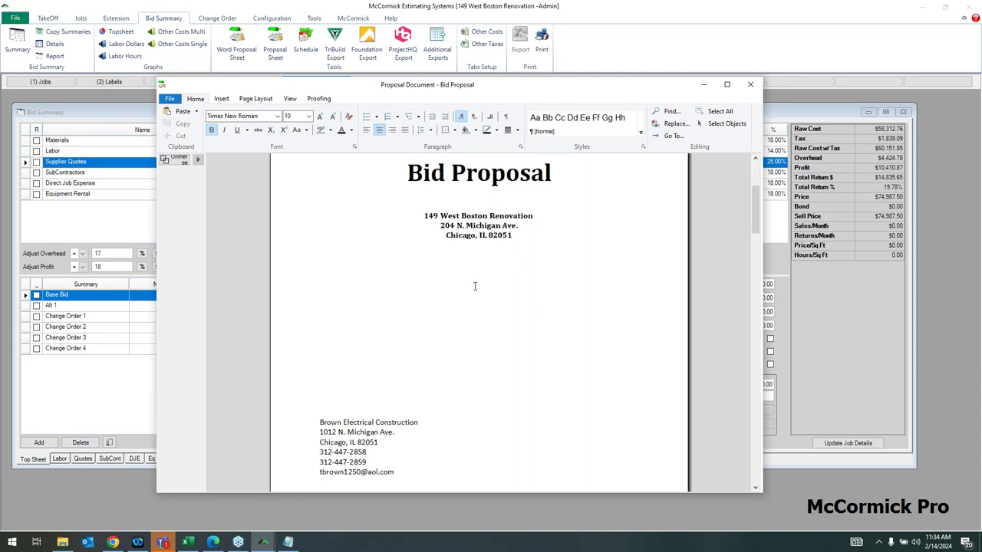
scroll(510, 266, "down", 3)
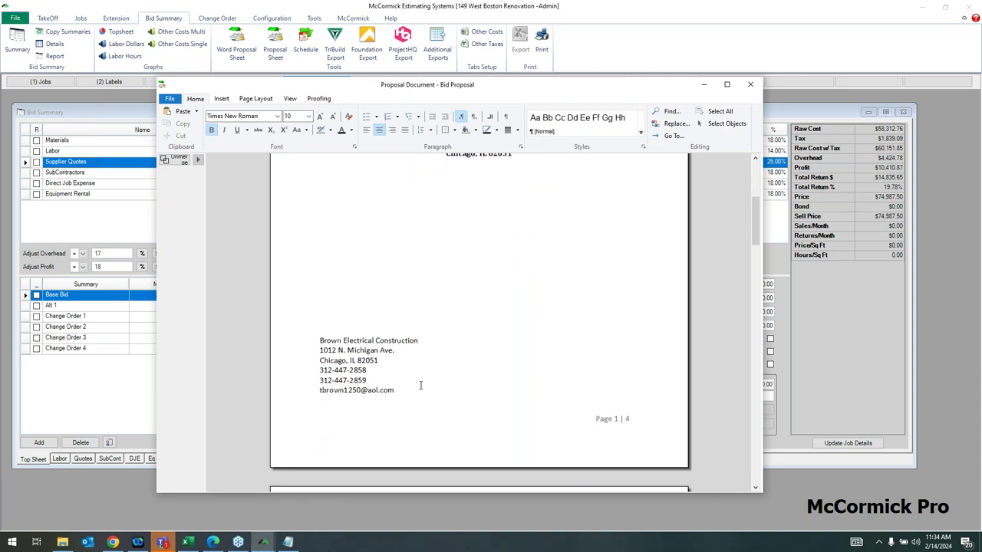
scroll(420, 384, "down", 7)
scroll(421, 384, "down", 2)
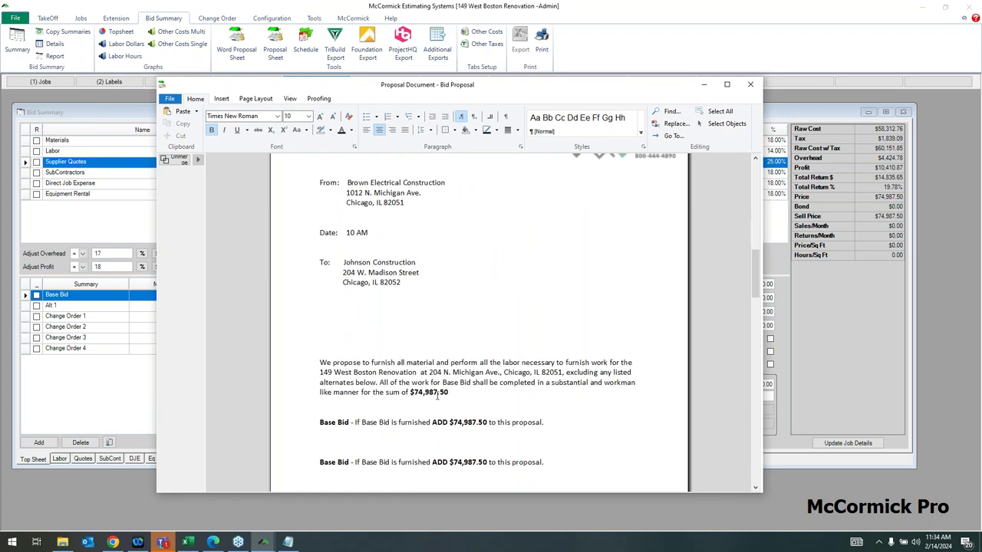
scroll(437, 395, "down", 2)
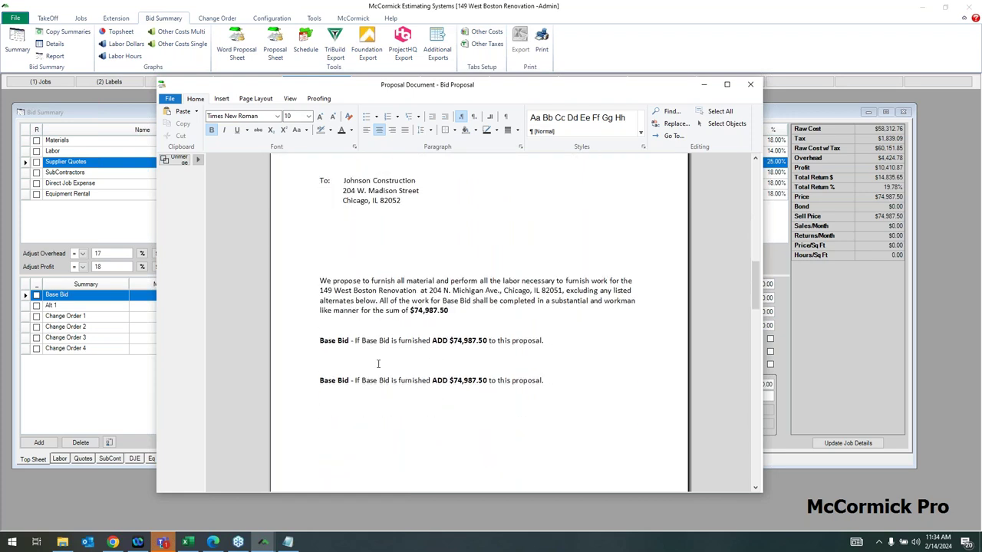
left_click(313, 345)
key("Delete")
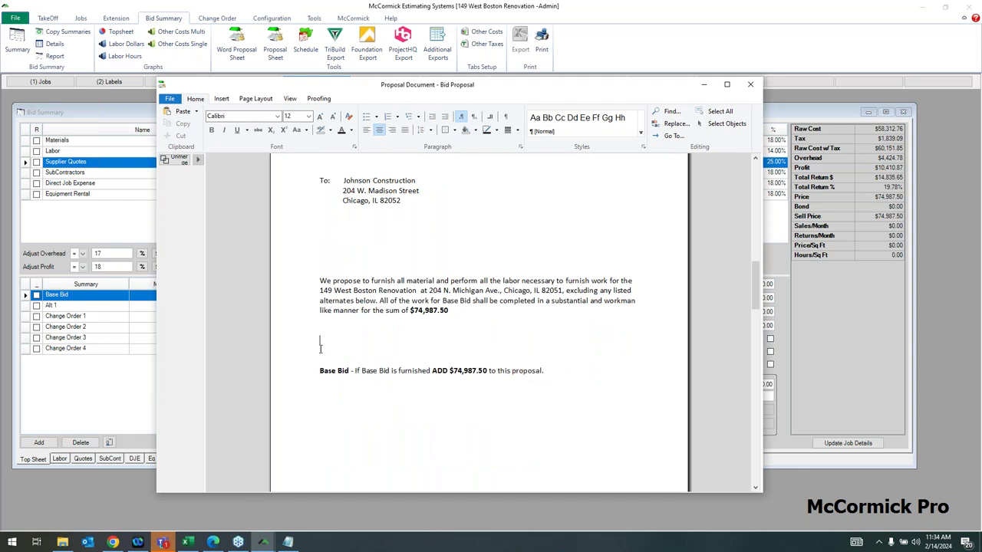
left_click(312, 375)
key("Delete")
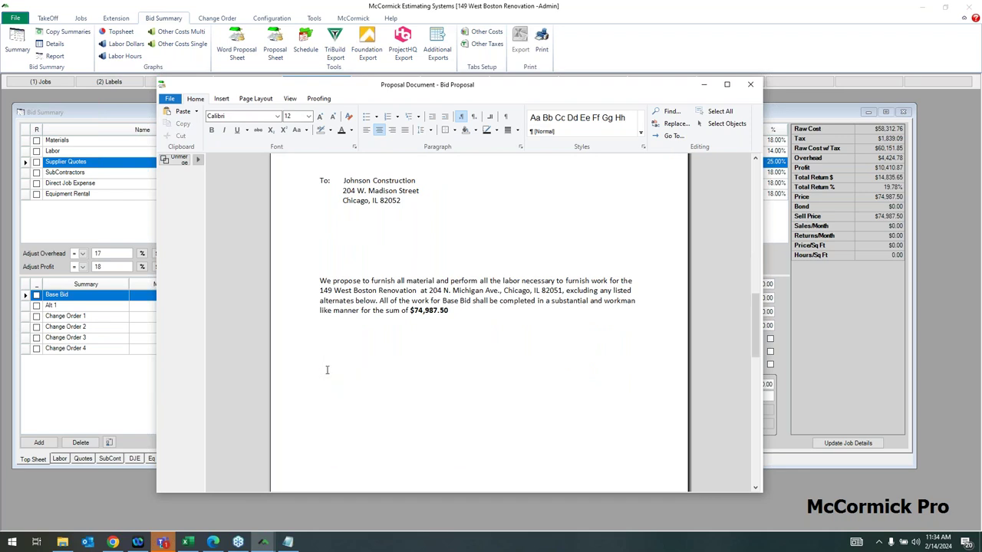
Add the sample line "jdfnjnsdjgnjdnfgdg" below the proposal's price paragraph and review the payment and acceptance terms.
type("jdnjnsdjgnjdnfgdg")
scroll(423, 345, "down", 10)
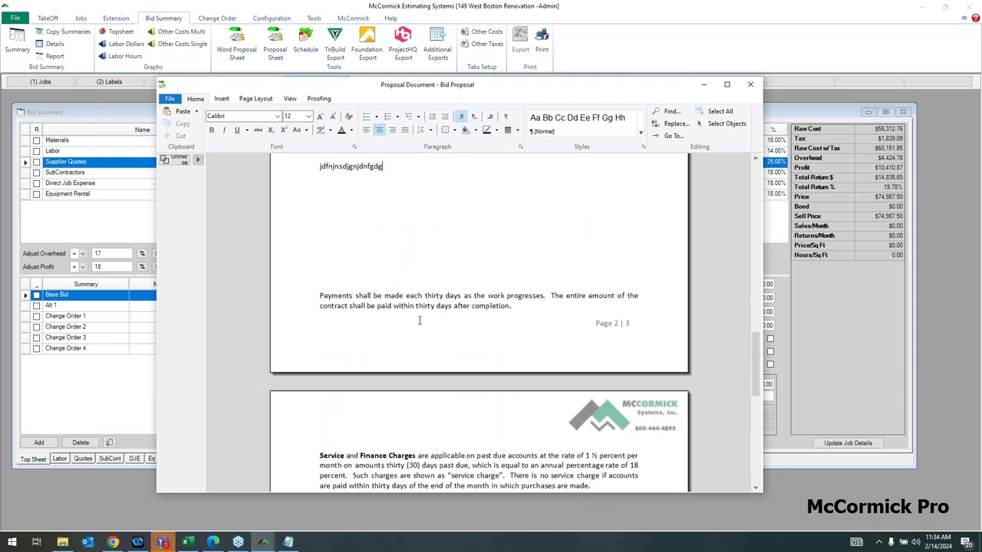
scroll(425, 303, "down", 3)
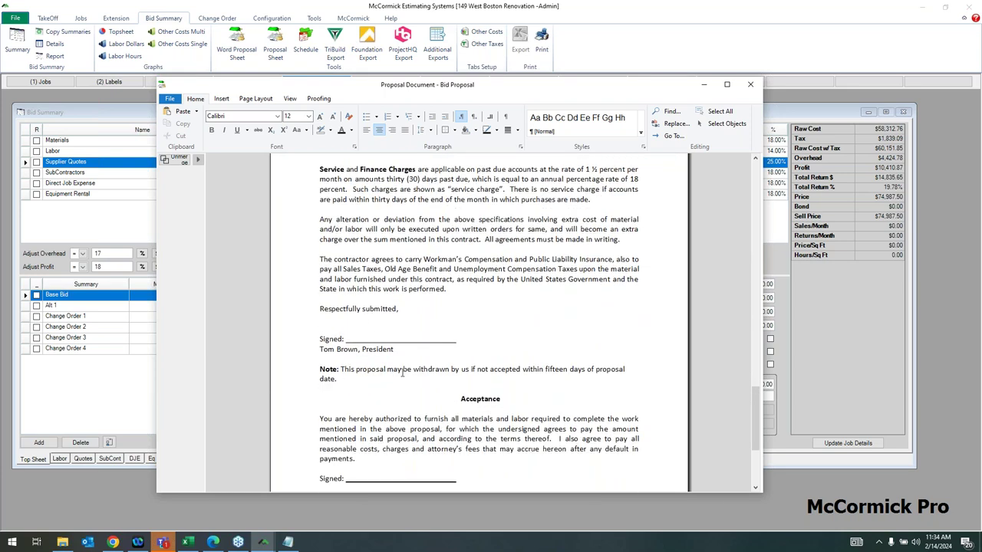
Review the proposal back to its title page and close the document without saving the changes.
scroll(408, 404, "up", 5)
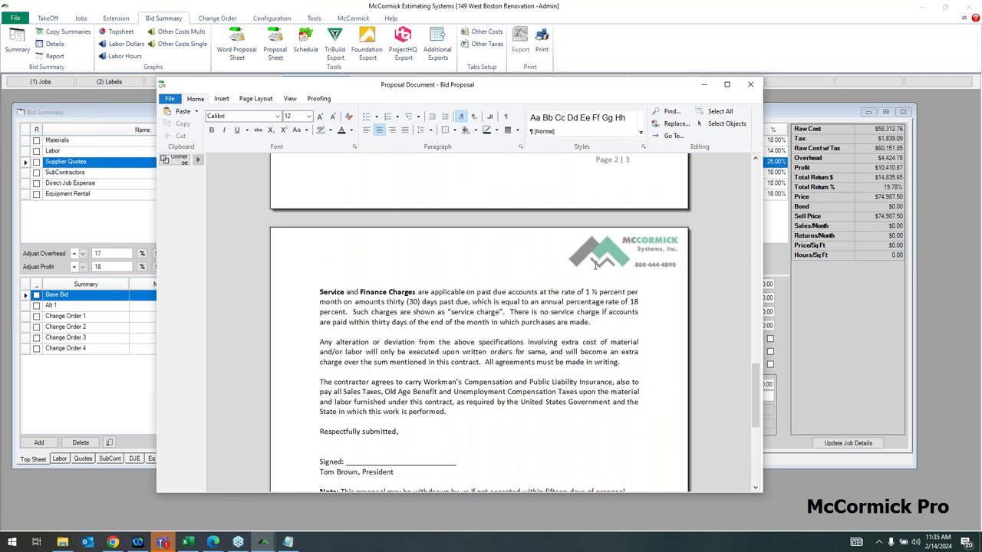
scroll(564, 300, "up", 5)
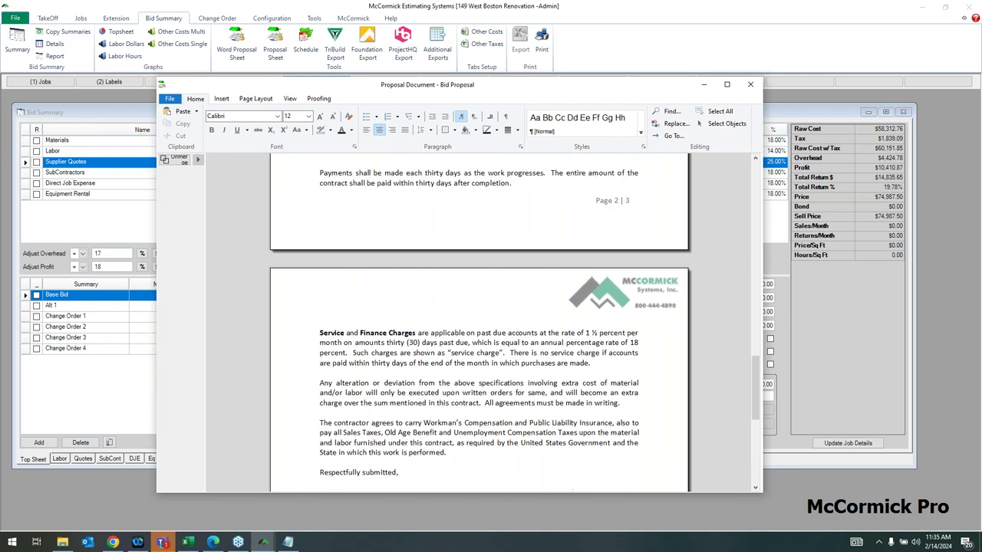
scroll(560, 319, "up", 12)
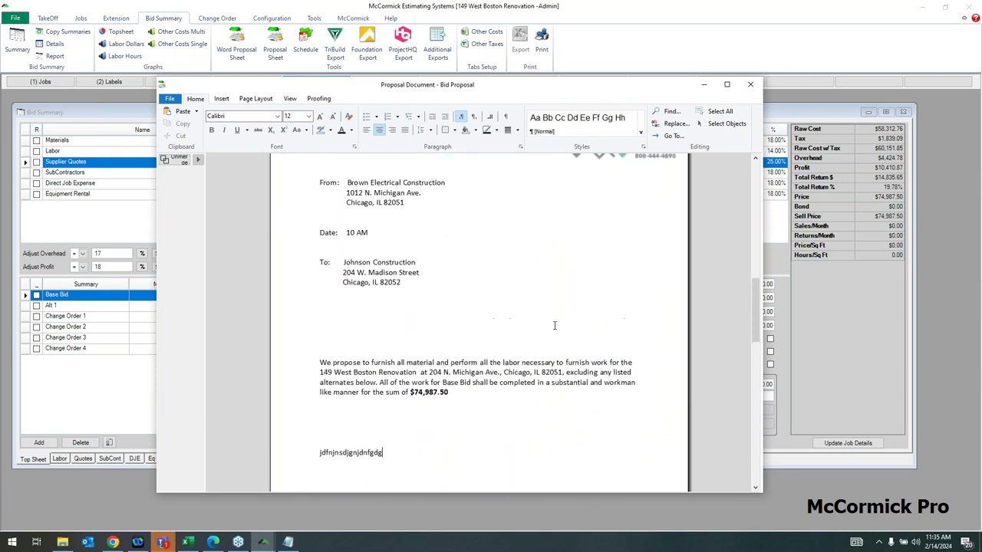
scroll(555, 325, "up", 5)
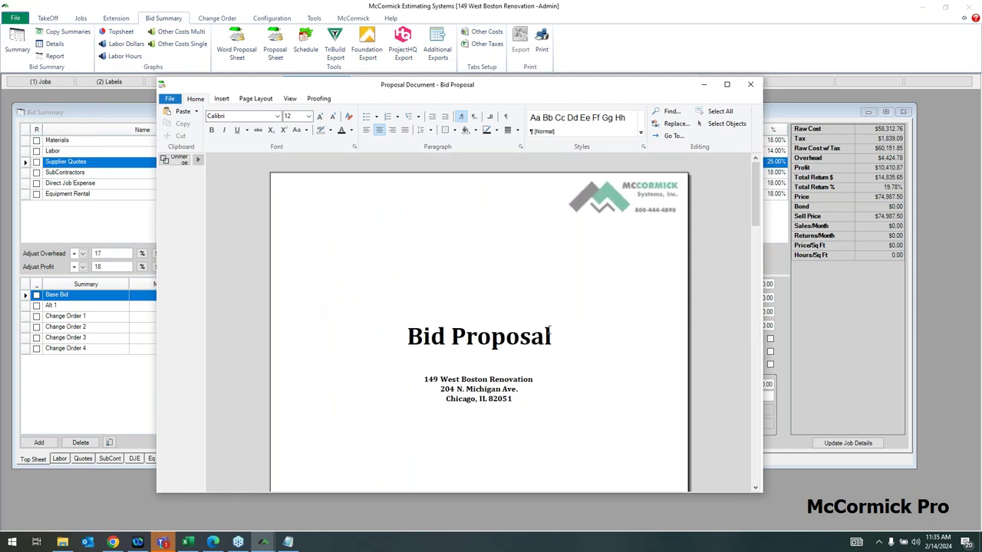
left_click(750, 84)
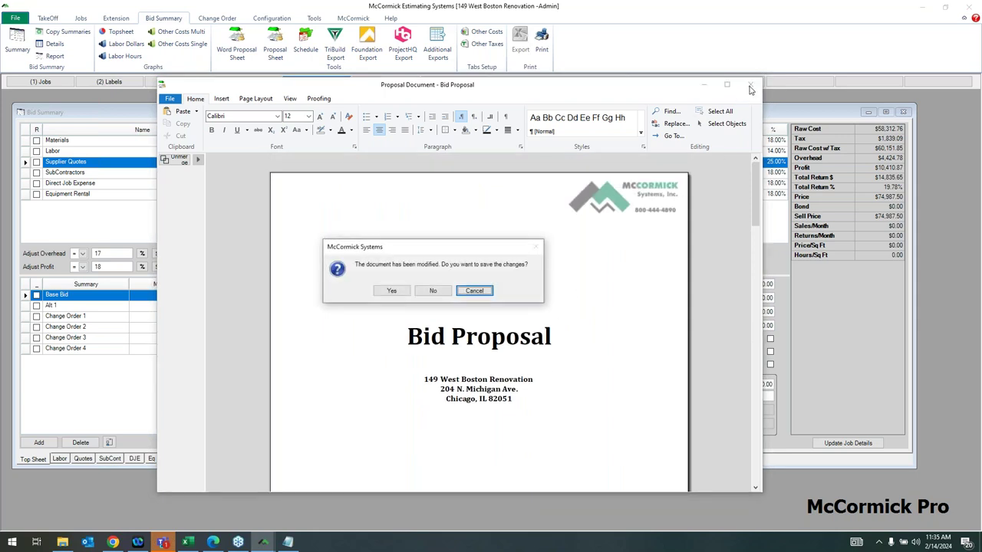
left_click(443, 294)
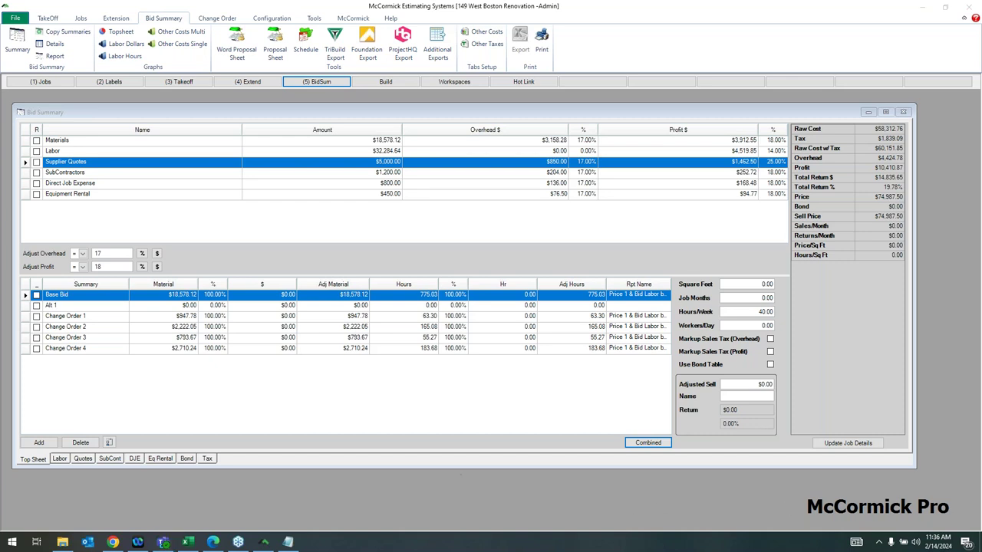
Switch to Notepad to show the contact details in Email phone number.txt over the bid summary, with no text selected.
left_click(289, 542)
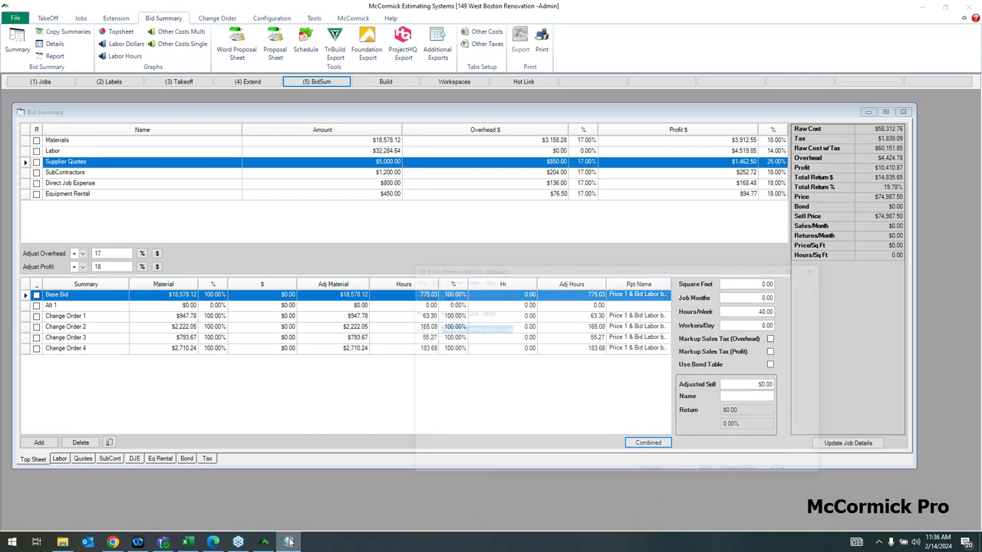
left_click_drag(589, 212, 541, 196)
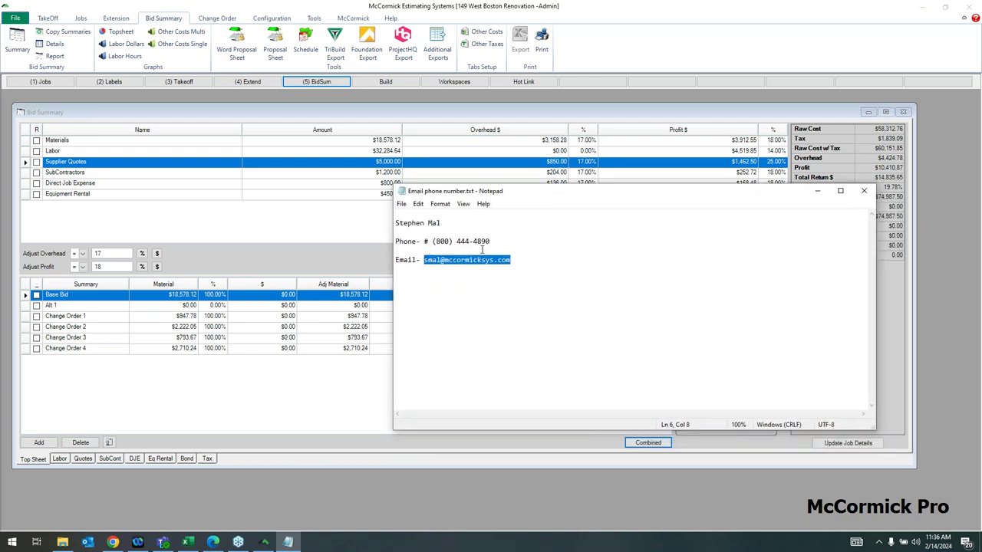
left_click(511, 283)
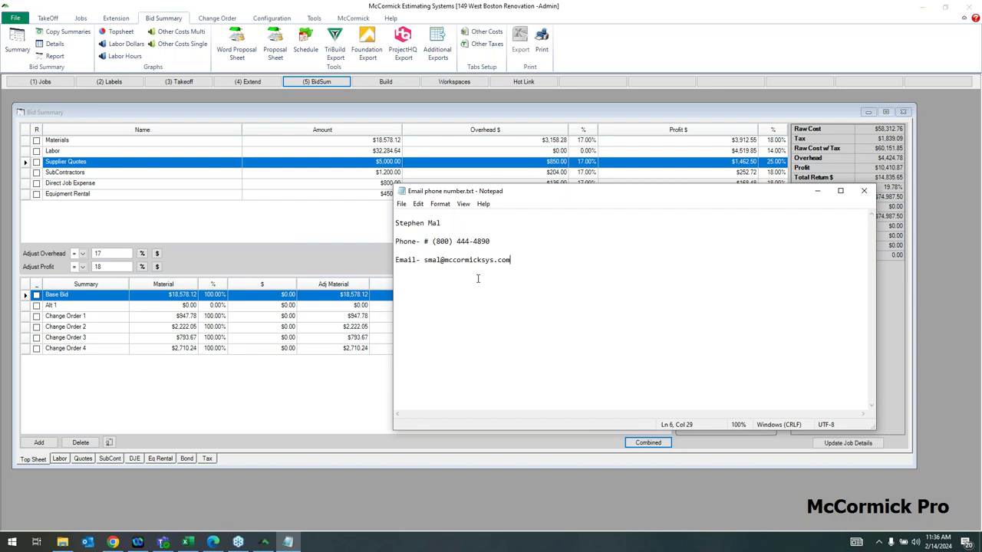
left_click_drag(510, 195, 498, 216)
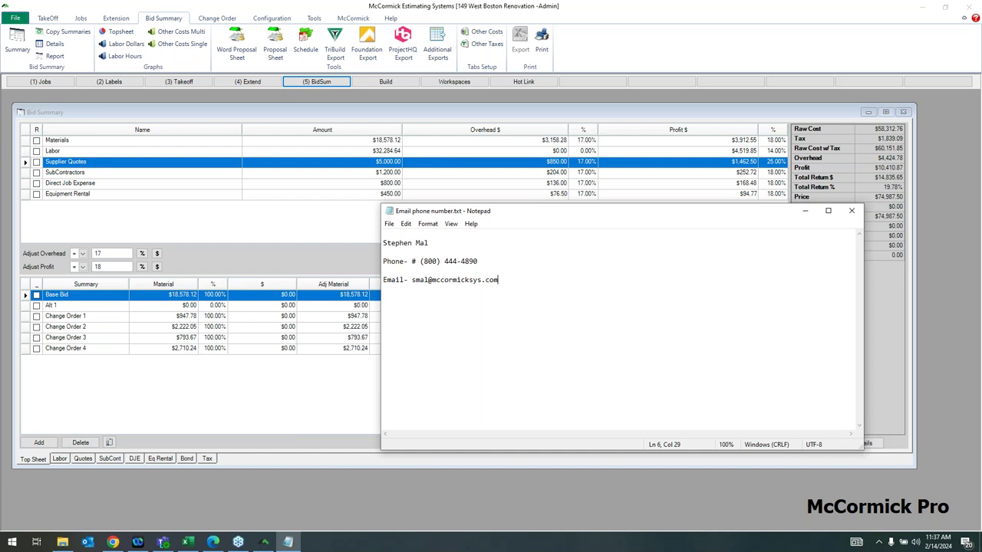
key("alt+Tab")
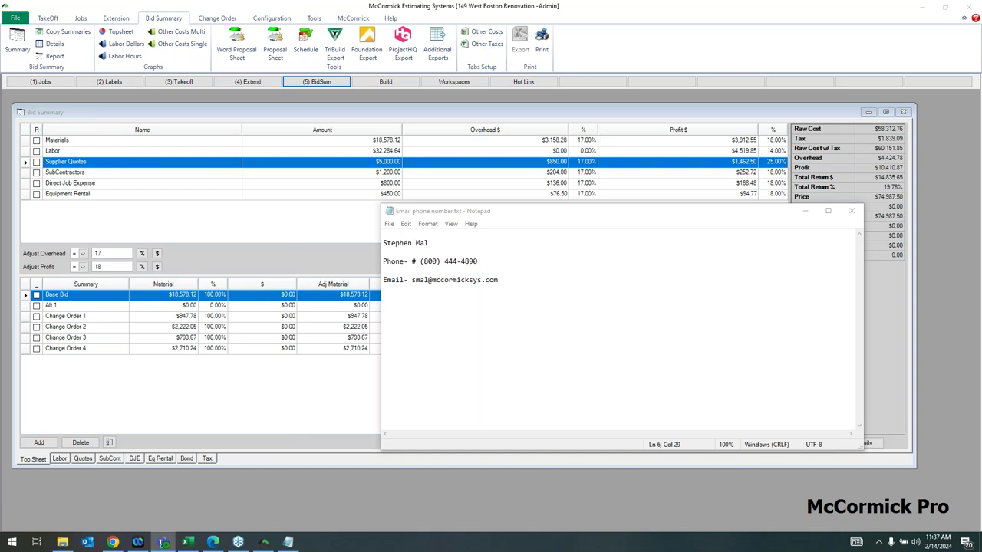
left_click_drag(669, 216, 699, 217)
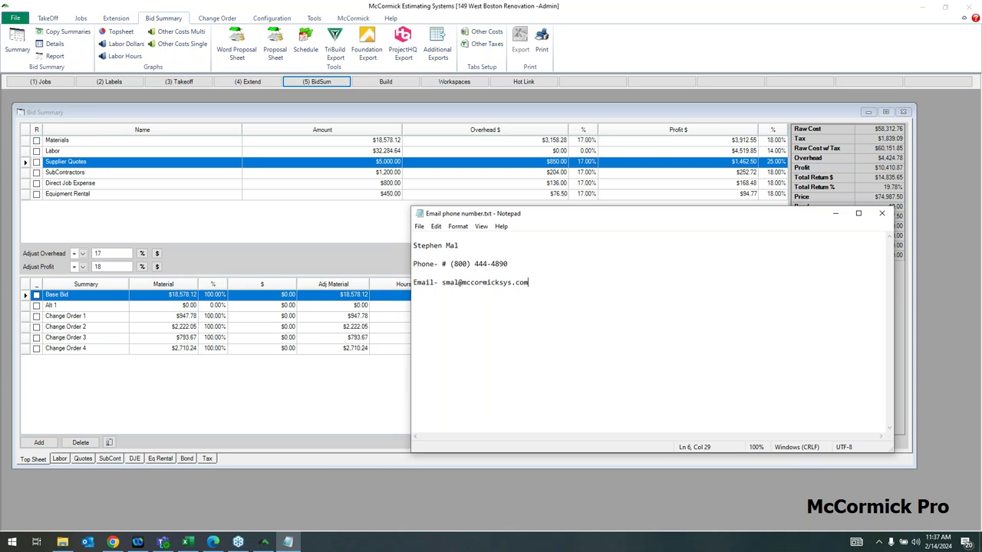
left_click(978, 539)
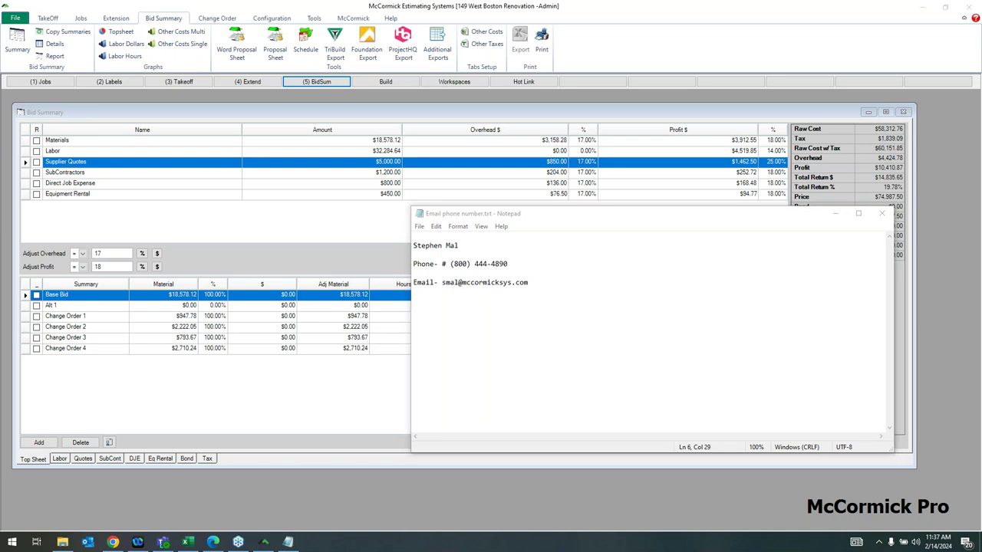